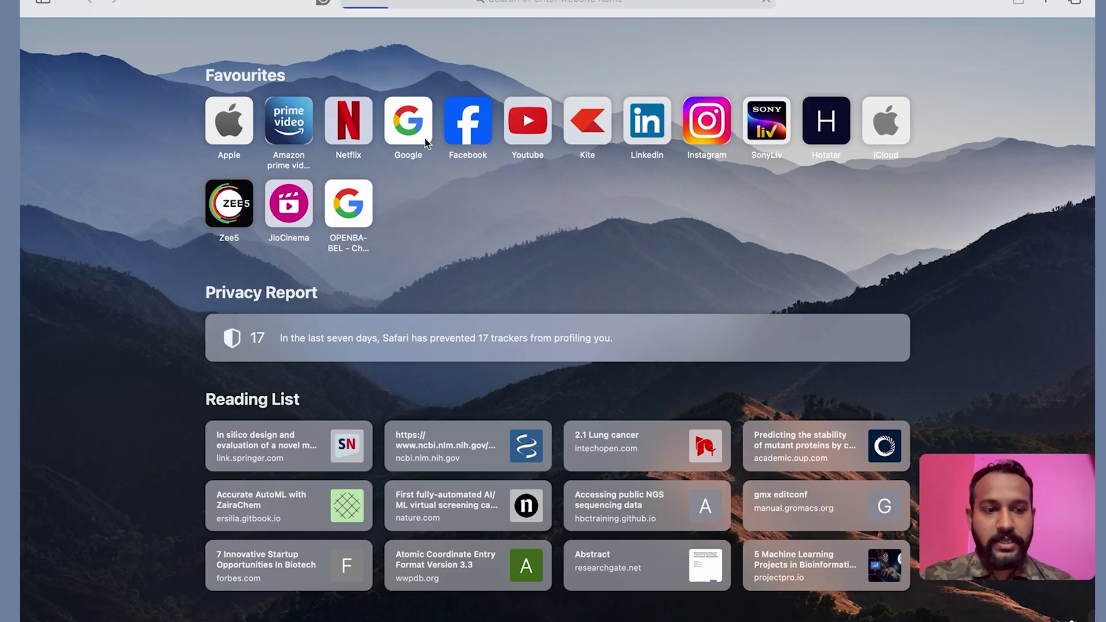
Search Google for "pdb" and open the RCSB PDB homepage
click(408, 123)
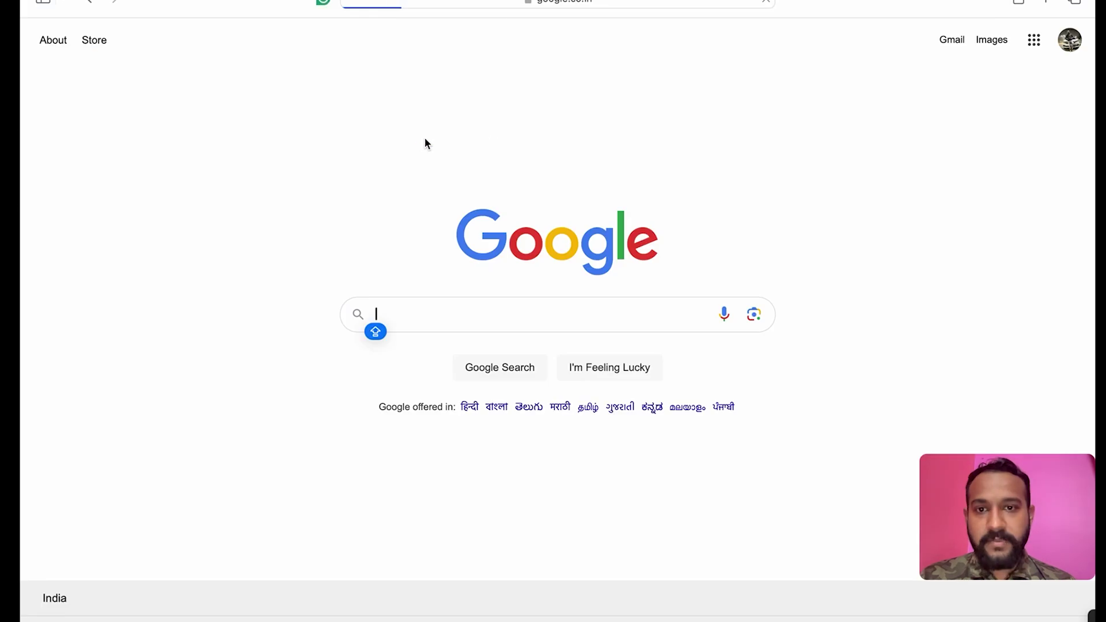
click(522, 325)
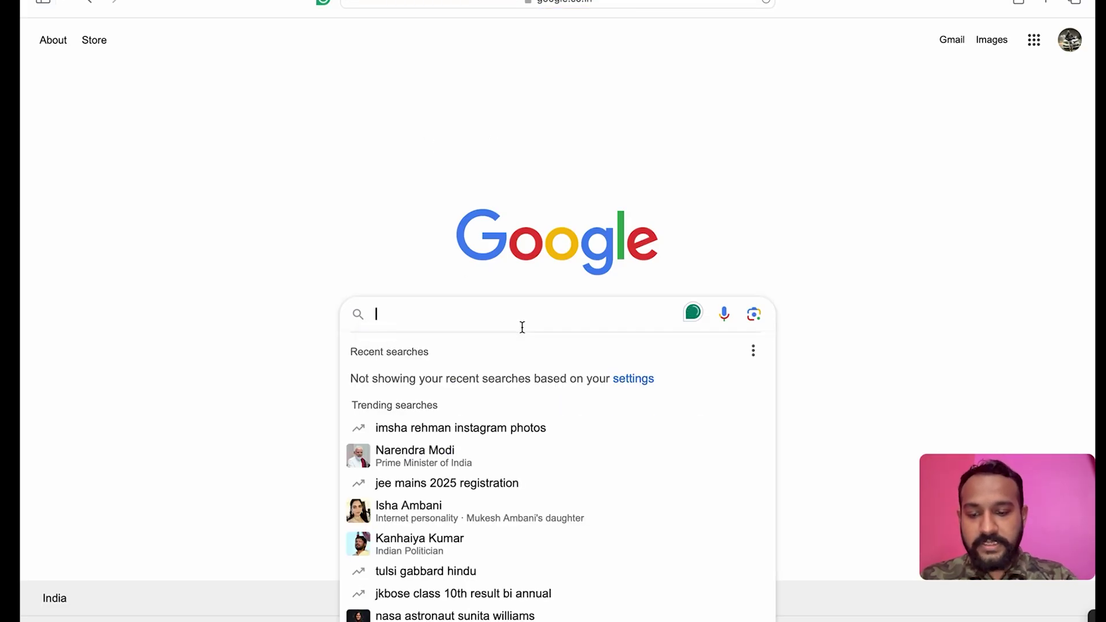
text(pdb)
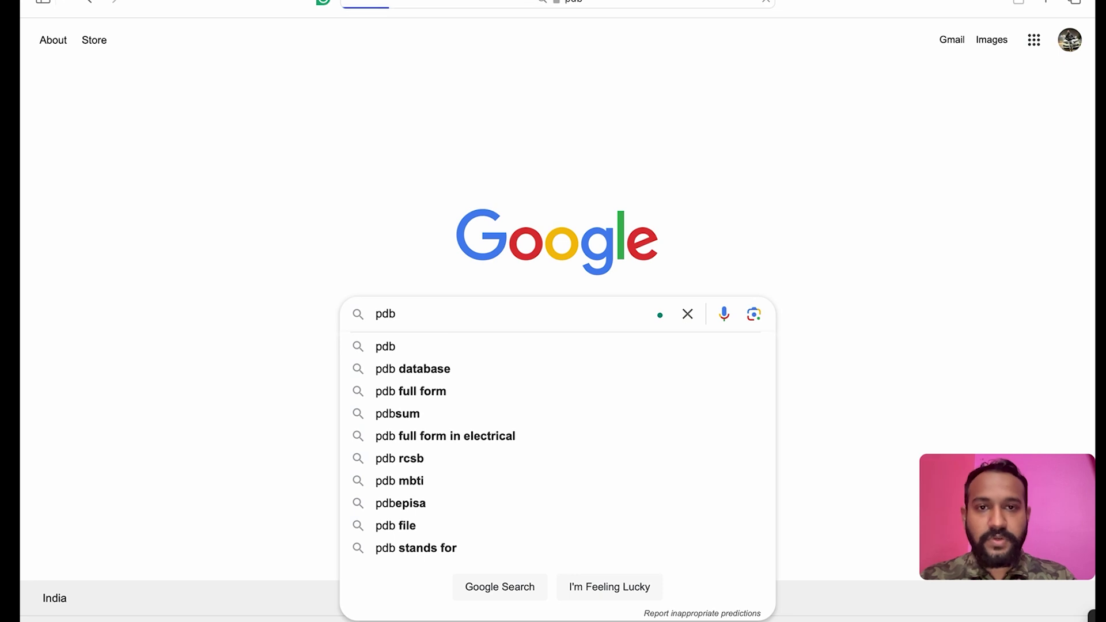
key(Return)
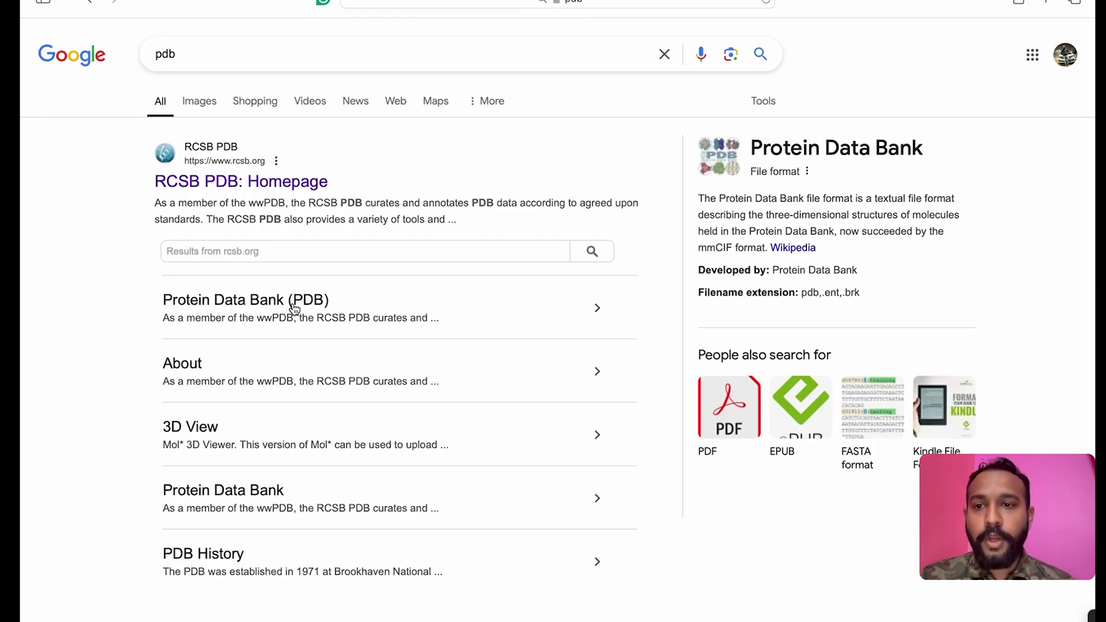
click(282, 183)
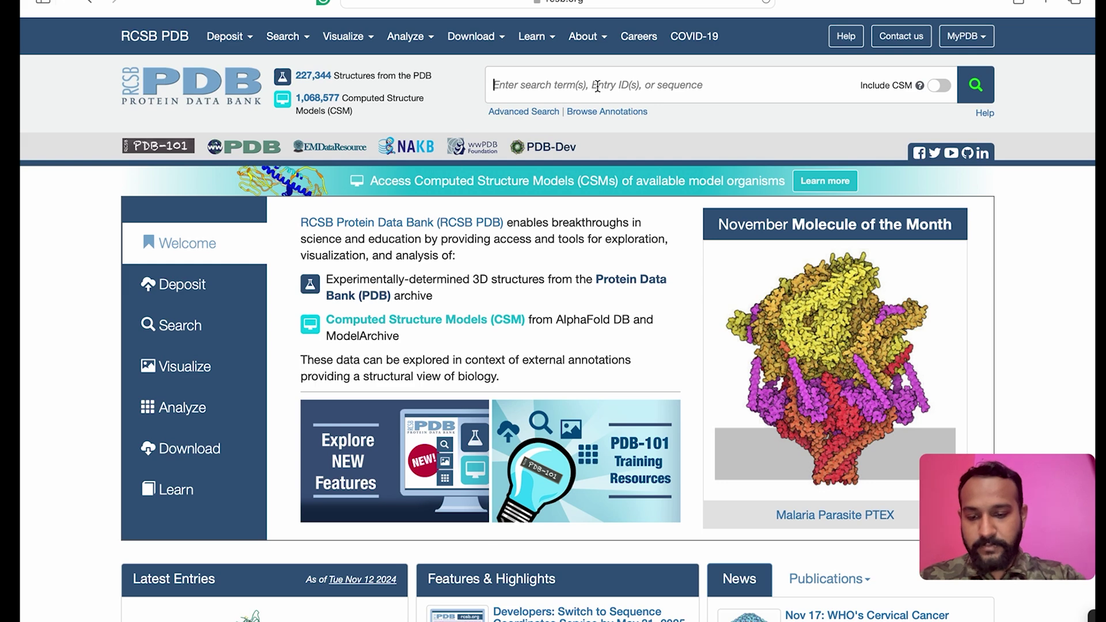
Search the Protein Data Bank for entry 7BV2 and open its structure summary page
text(7)
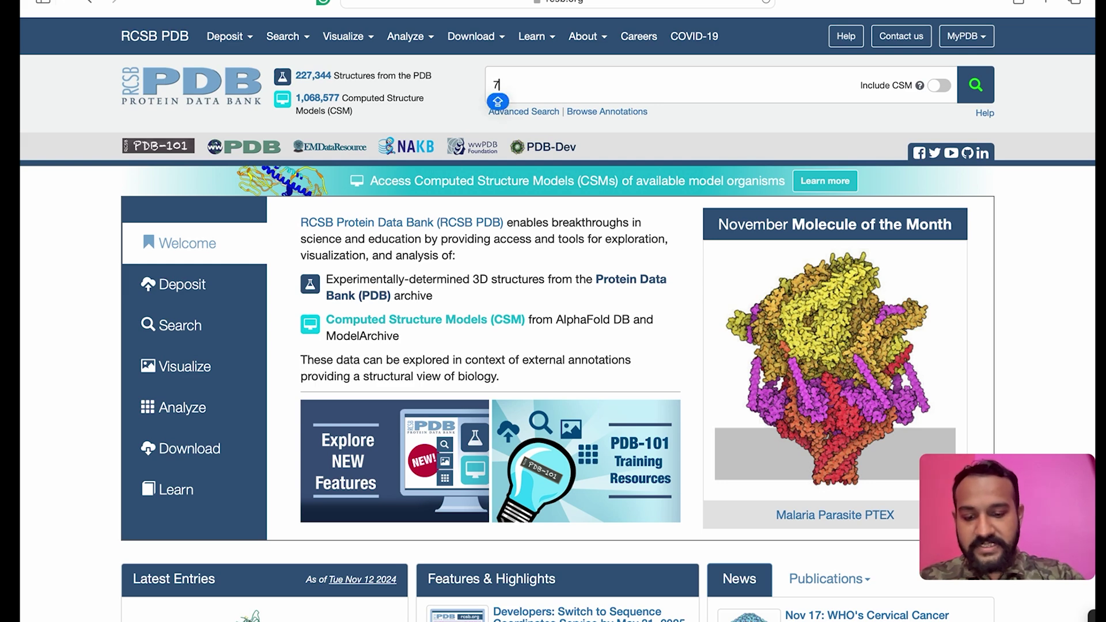
text(BV2)
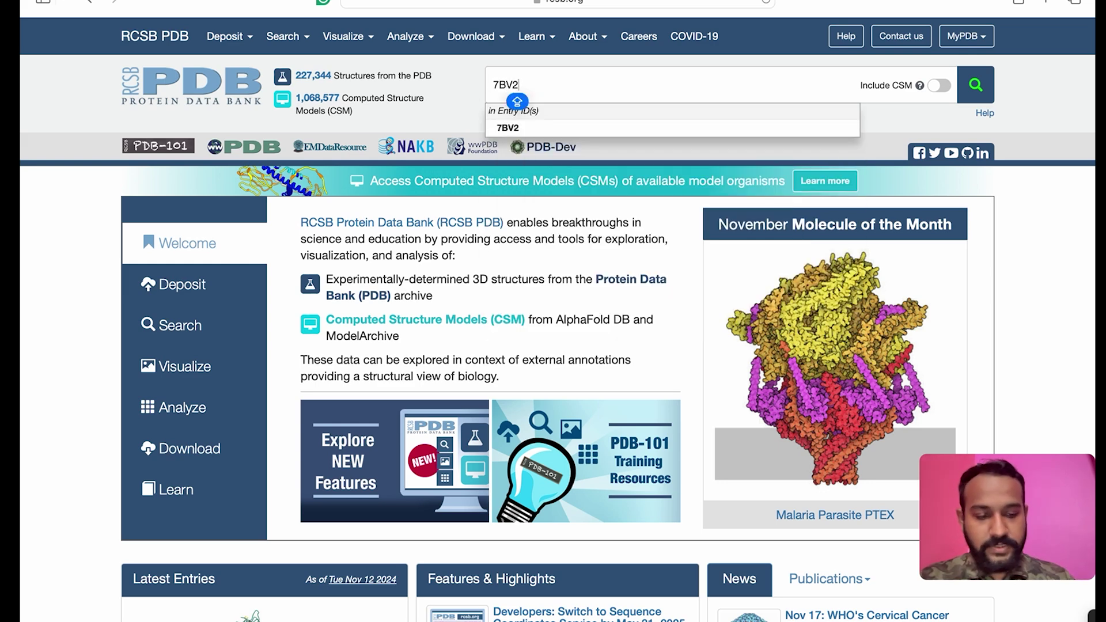
key(Caps_Lock)
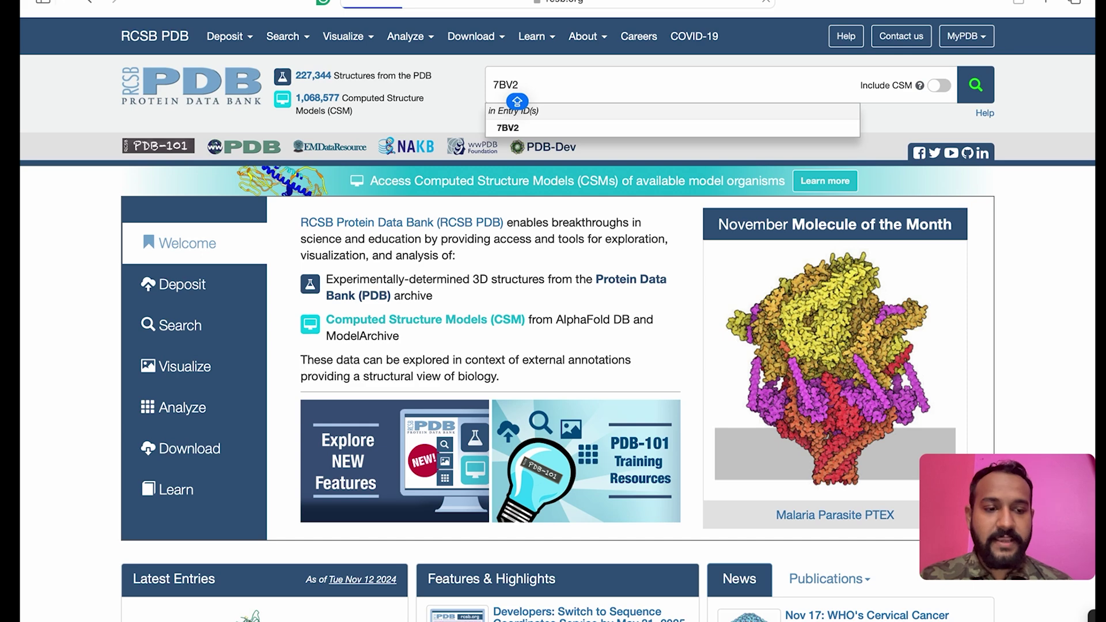
key(Return)
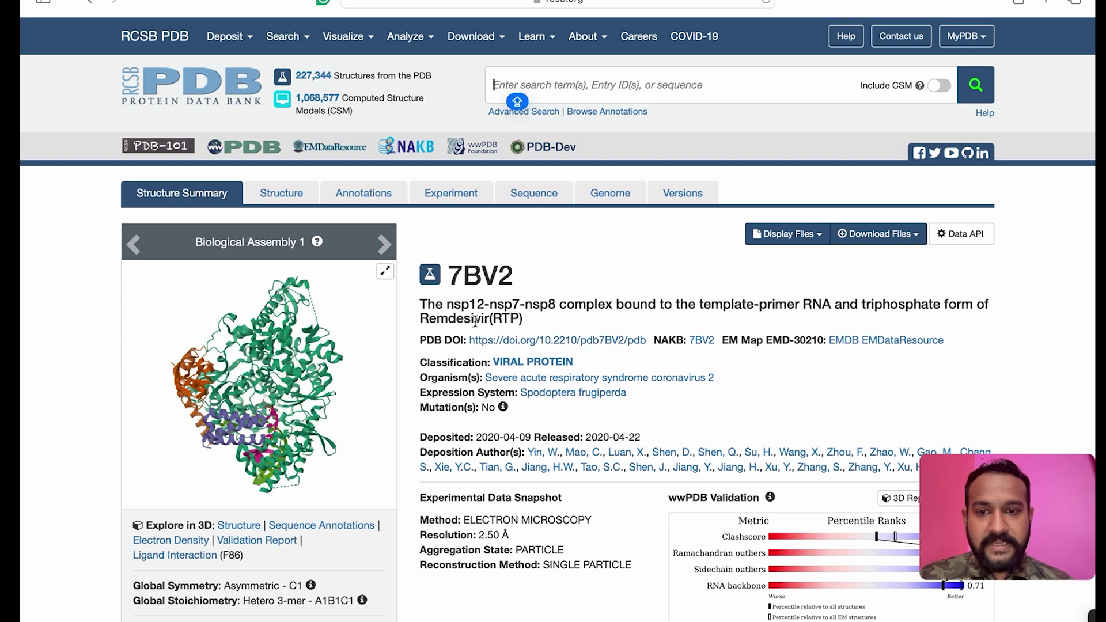
Review the nsp12-nsp7-nsp8 complex named in the 7BV2 title and the file formats offered for download
drag(447, 305, 559, 303)
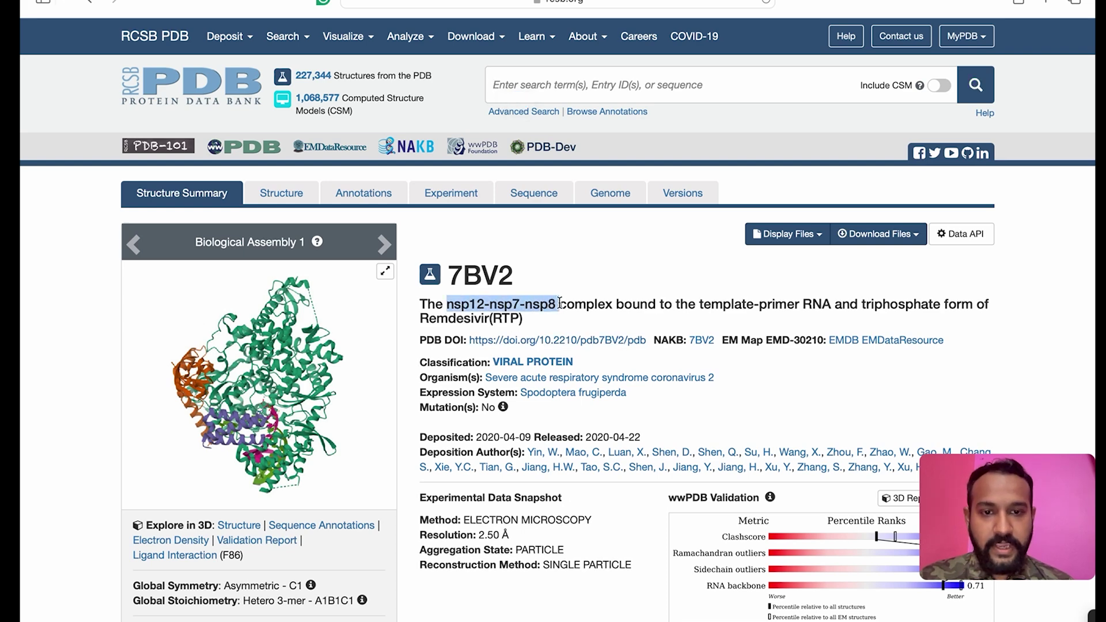
click(575, 313)
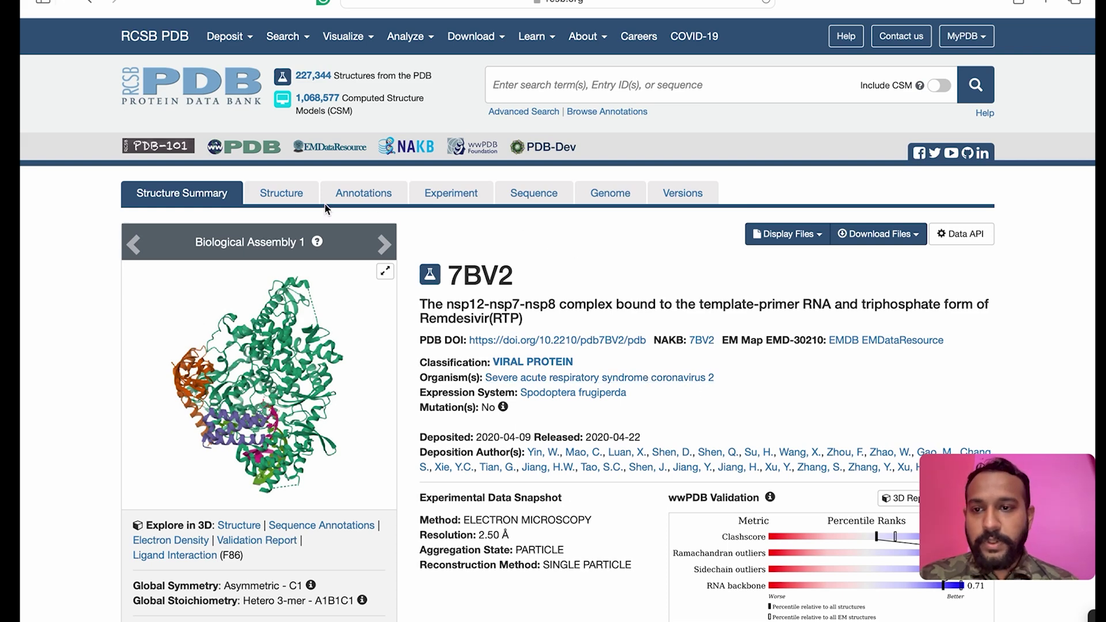
click(863, 241)
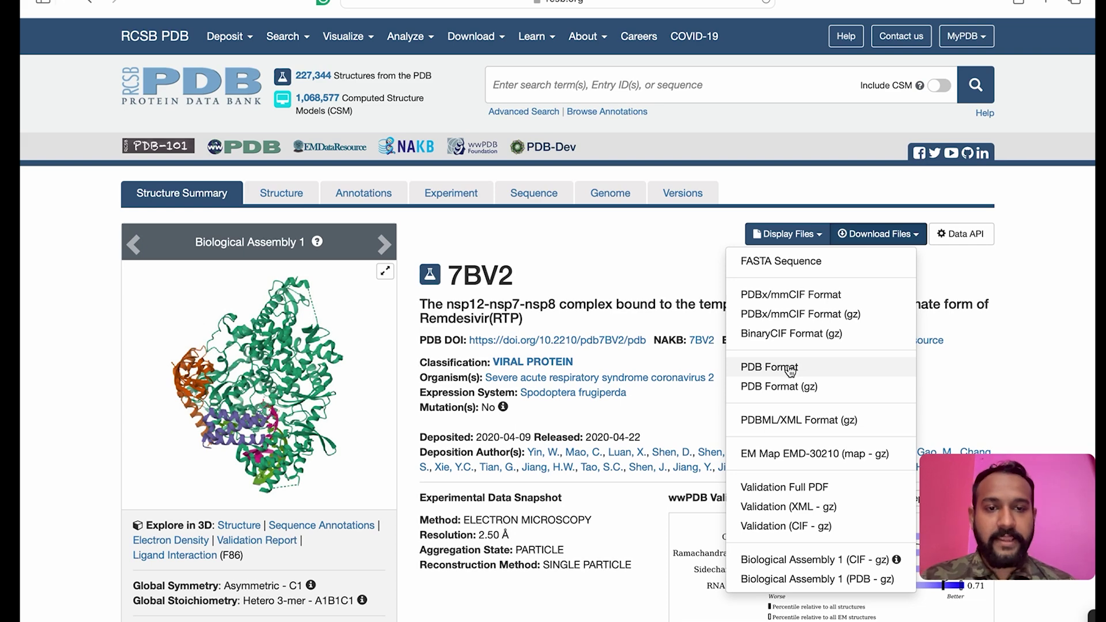
click(626, 247)
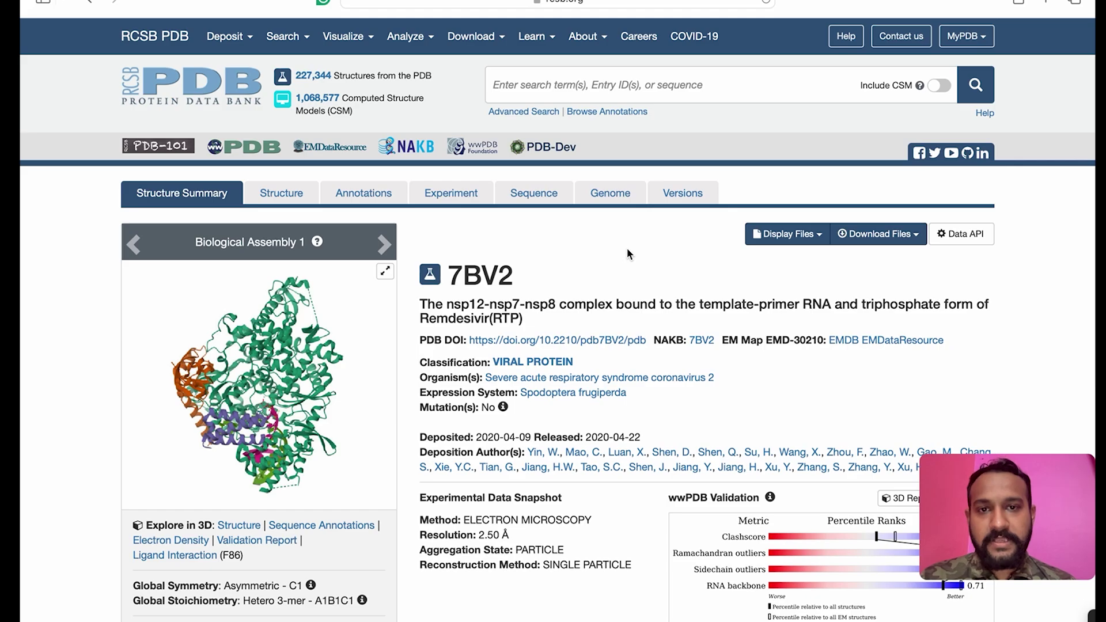
Launch PyMOL, skip its activation, and enlarge its window to full screen
key(ctrl+Up)
click(335, 297)
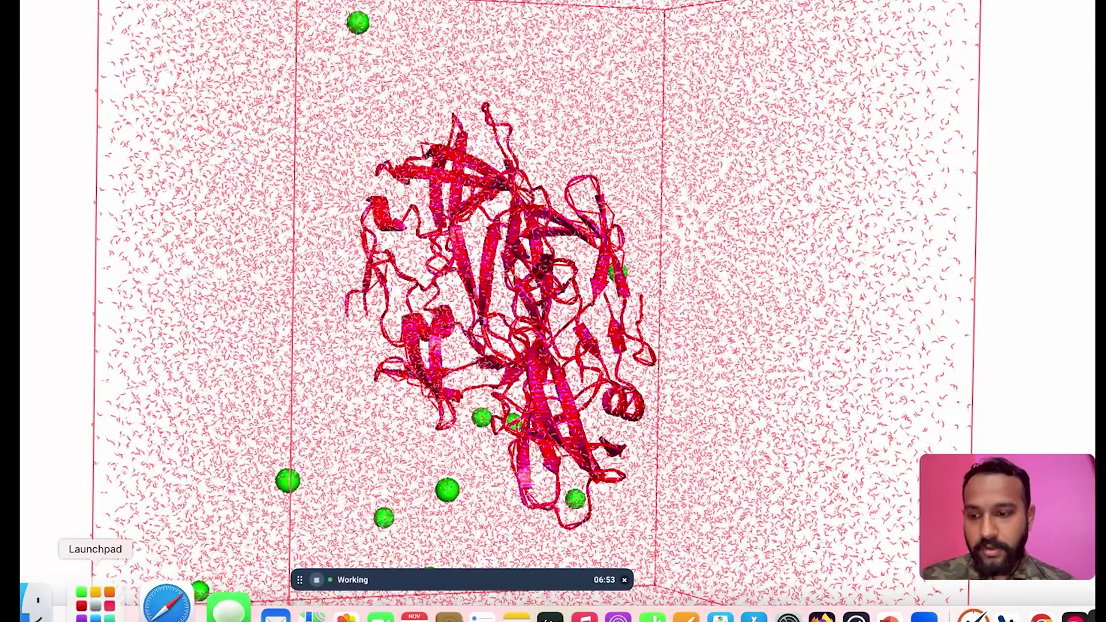
click(95, 604)
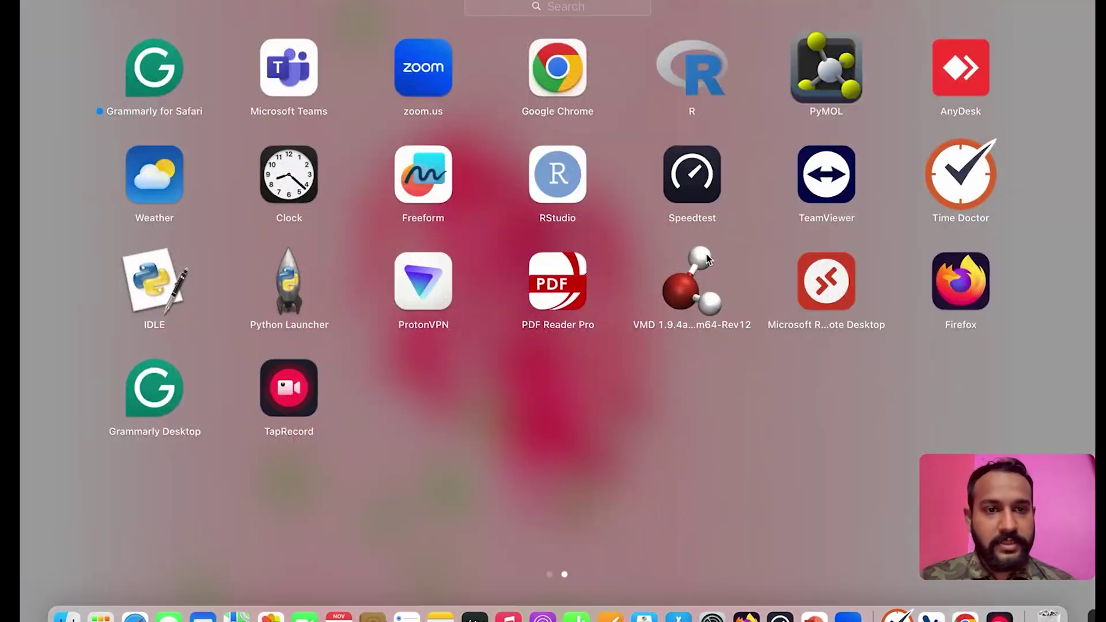
click(834, 50)
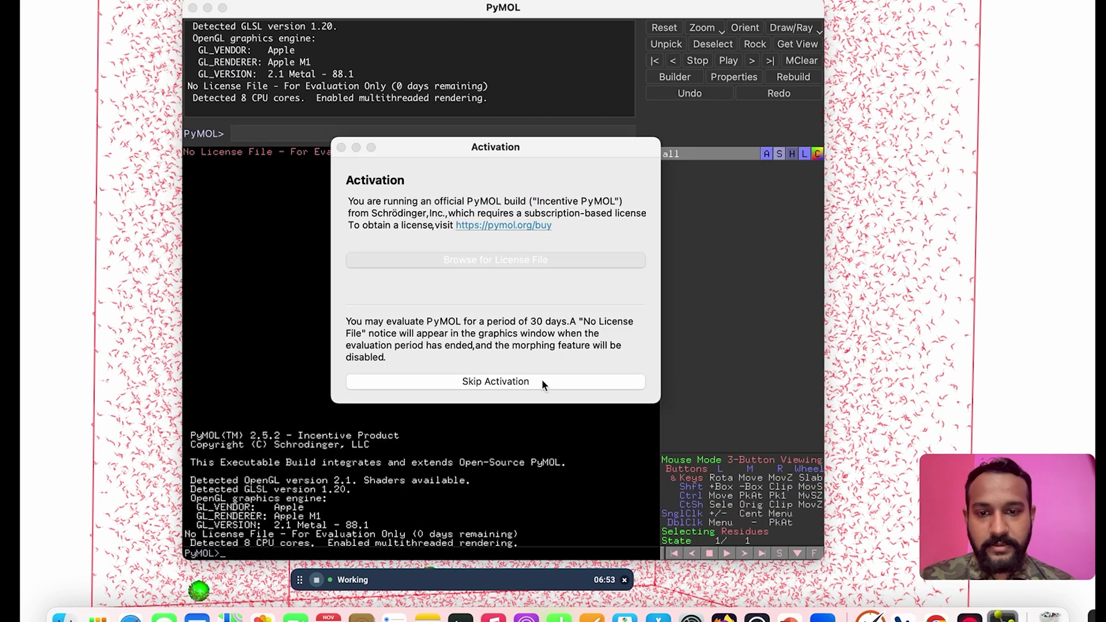
click(541, 380)
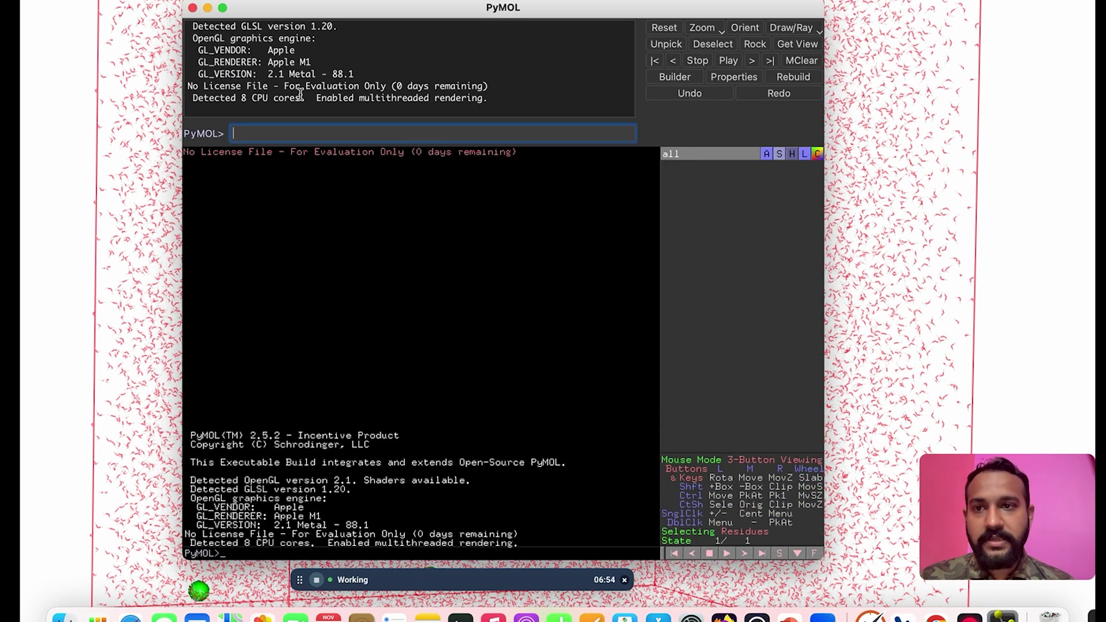
click(222, 8)
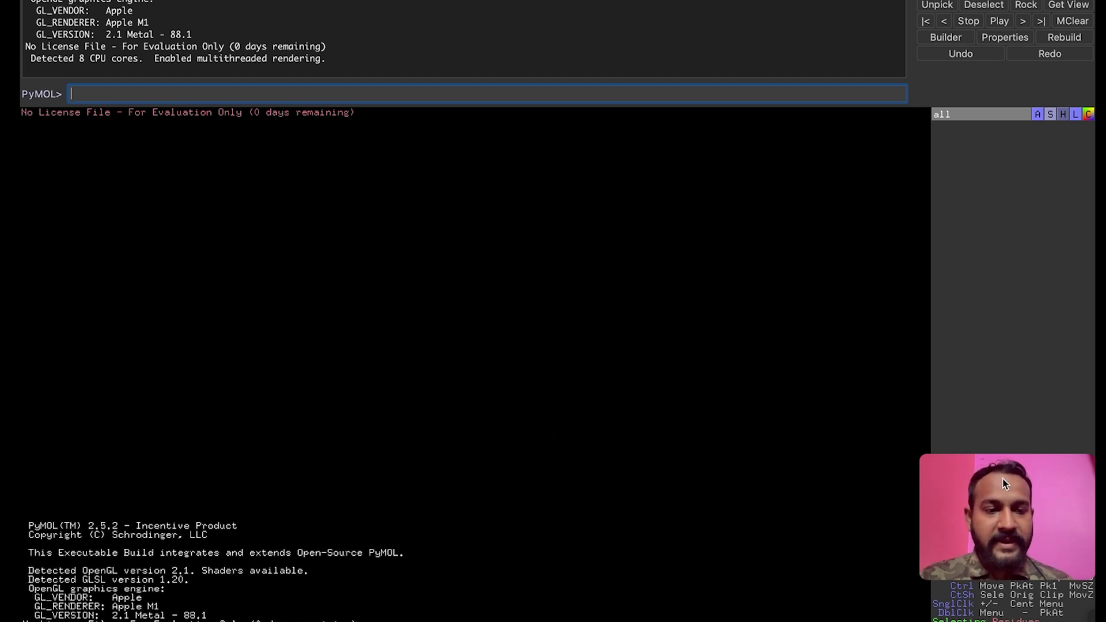
Download the PDB structure with ID 7BV2 into the session, leaving chain and assembly unspecified
mouse_move(115, 0)
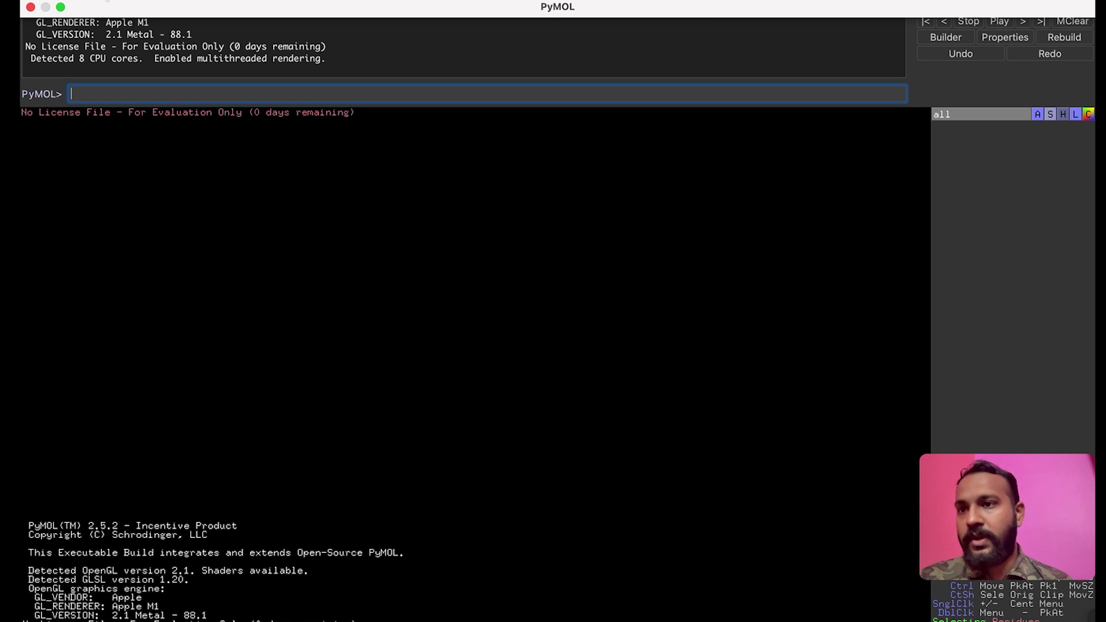
click(69, 0)
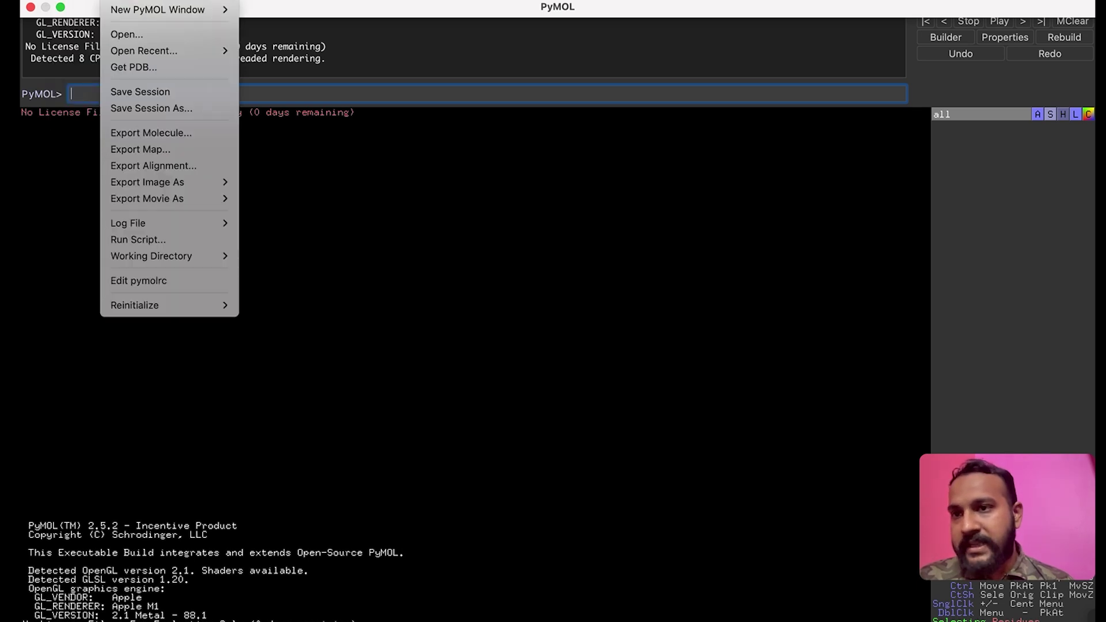
click(133, 67)
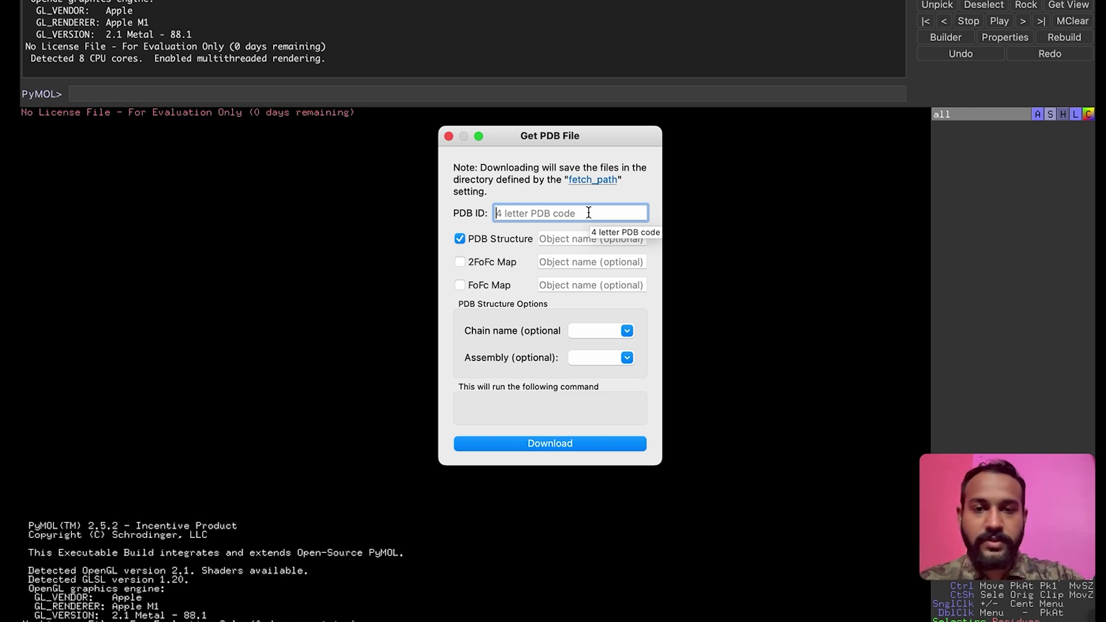
text(7B)
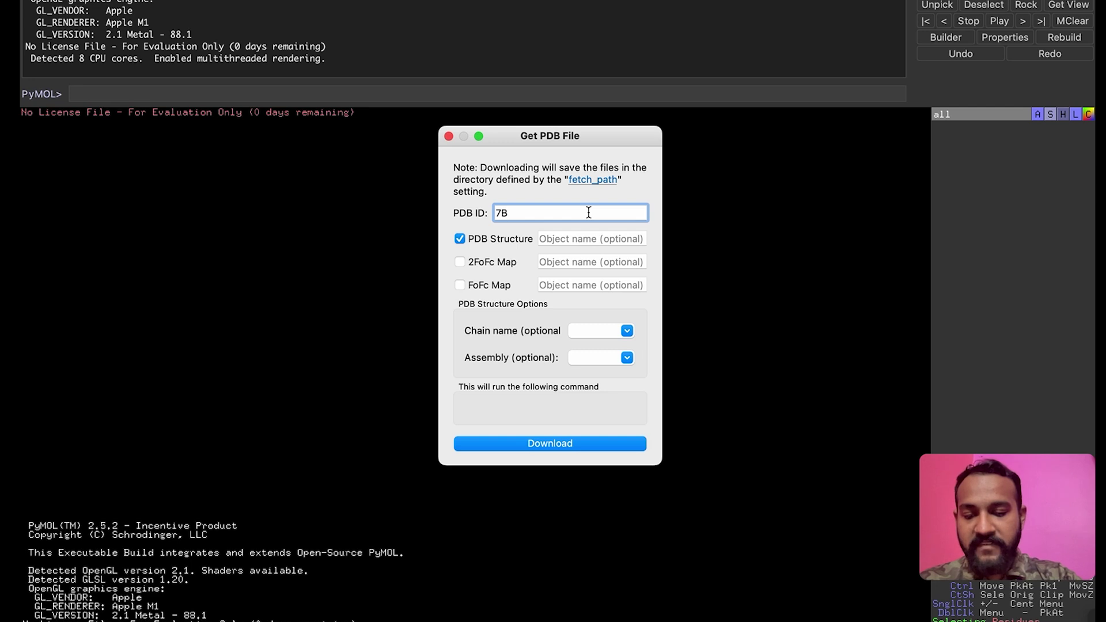
text(V2)
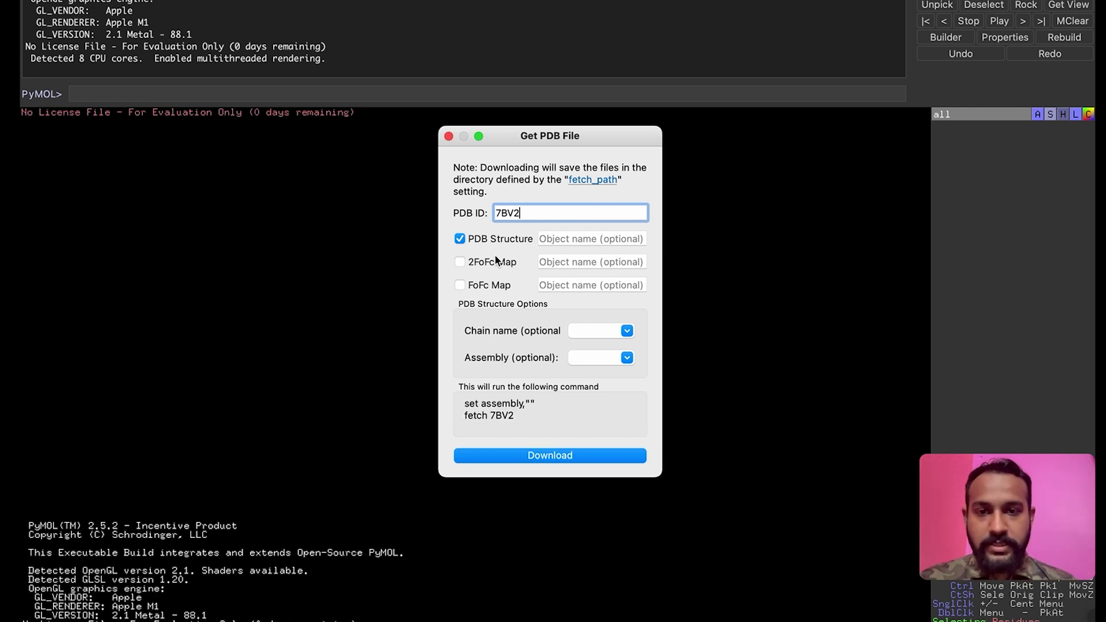
click(529, 456)
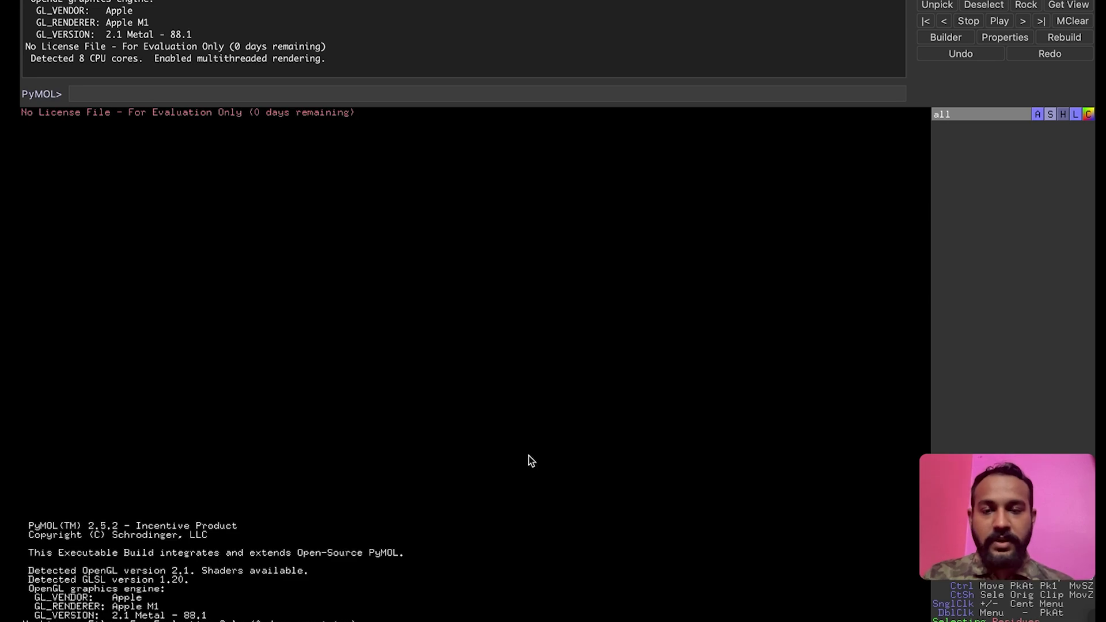
Examine the 7BV2 complex from several angles, including its protein helices, RNA strands, ligand and metal ions
drag(555, 382, 464, 416)
right_drag(468, 423, 446, 375)
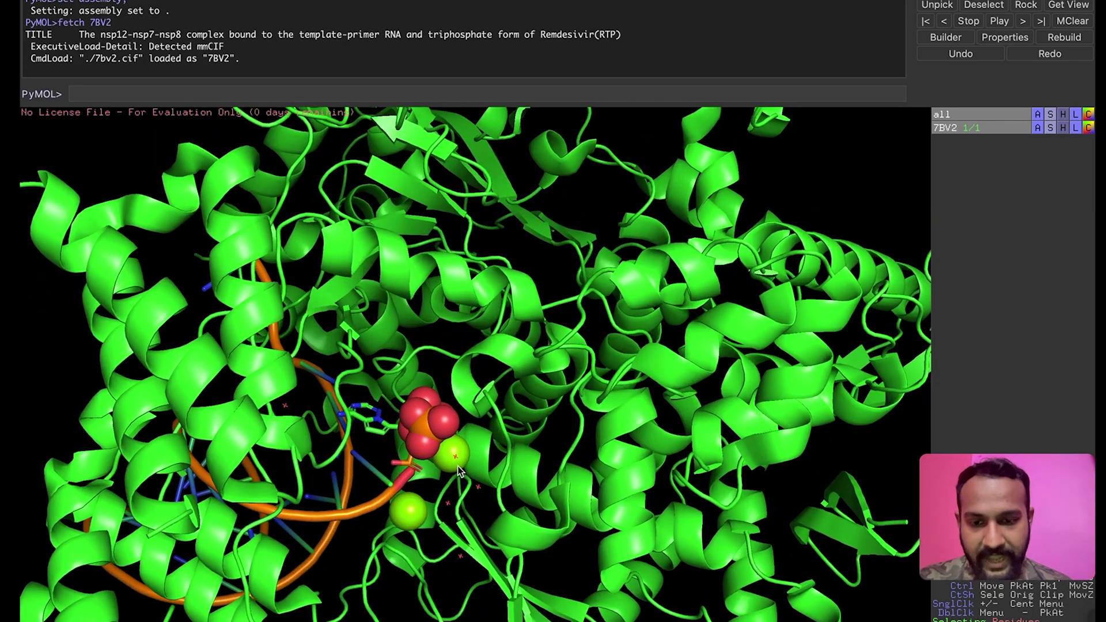
drag(440, 501, 441, 521)
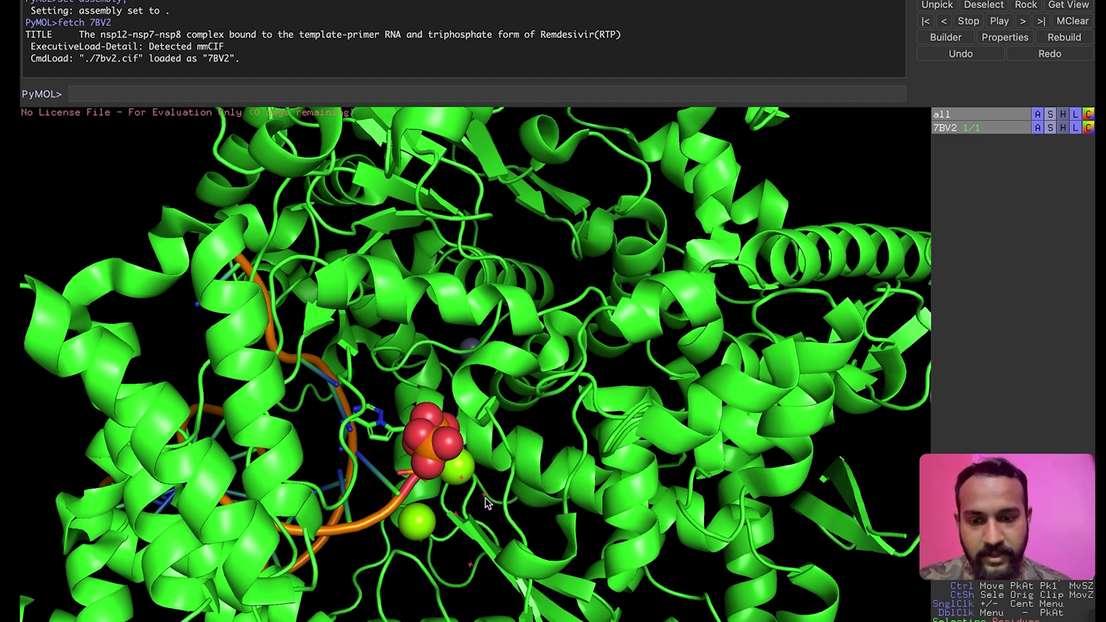
drag(475, 499, 594, 495)
scroll(458, 432, down, 5)
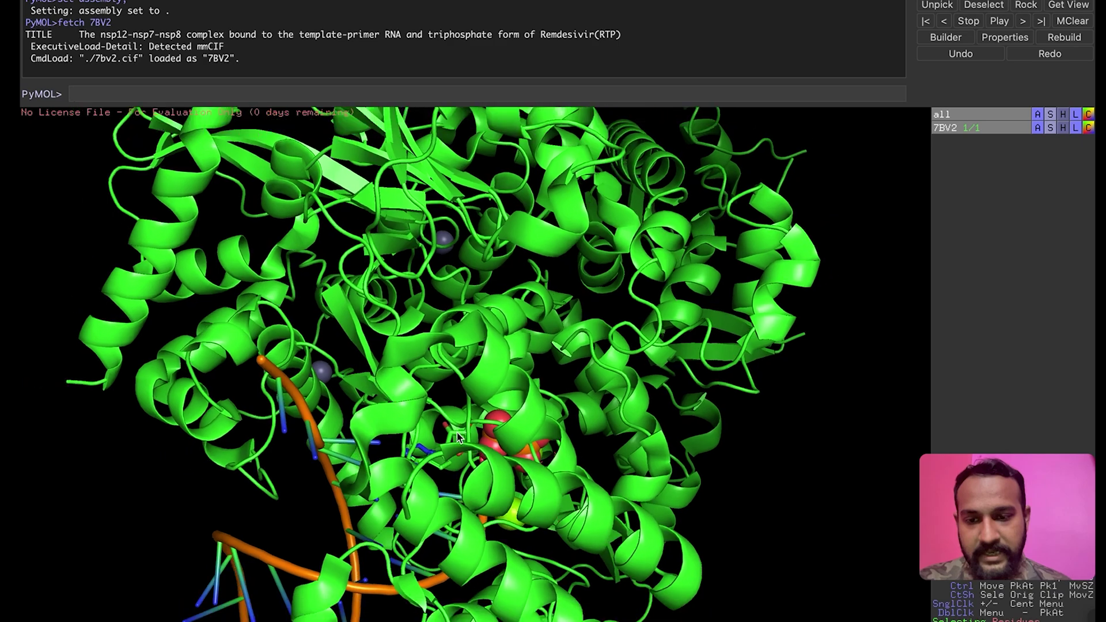
drag(455, 432, 348, 382)
drag(443, 422, 397, 255)
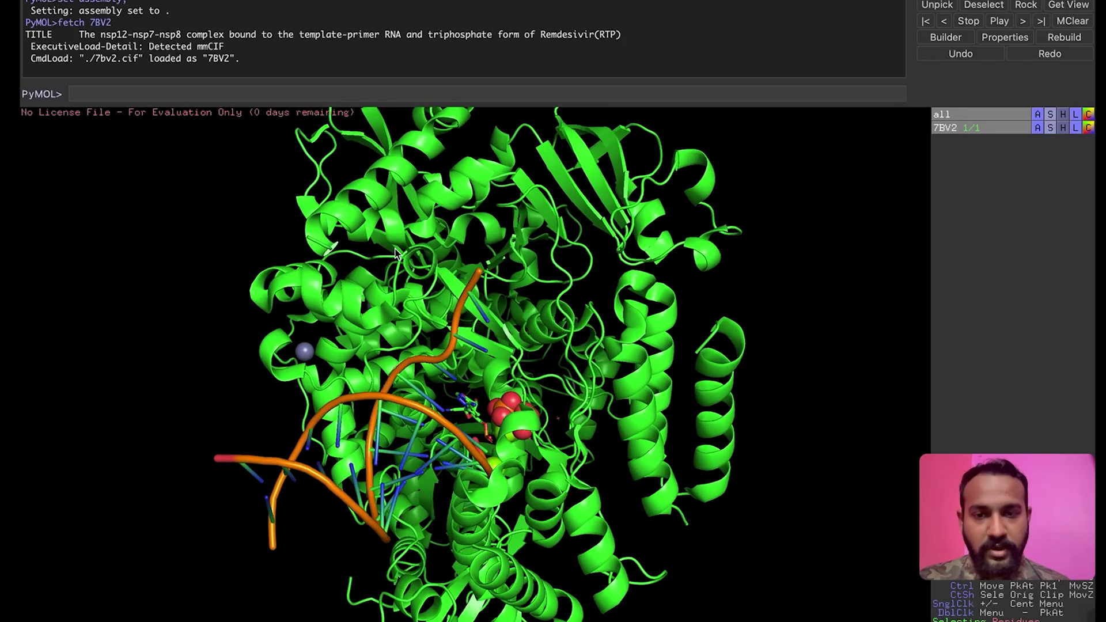
scroll(477, 279, down, 3)
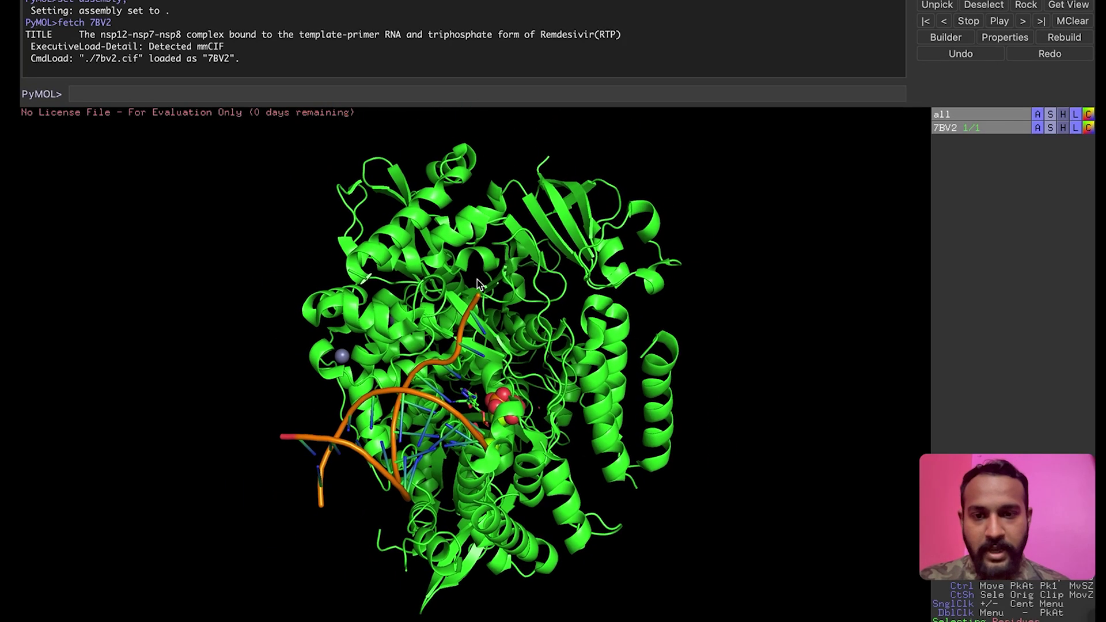
scroll(477, 279, up, 3)
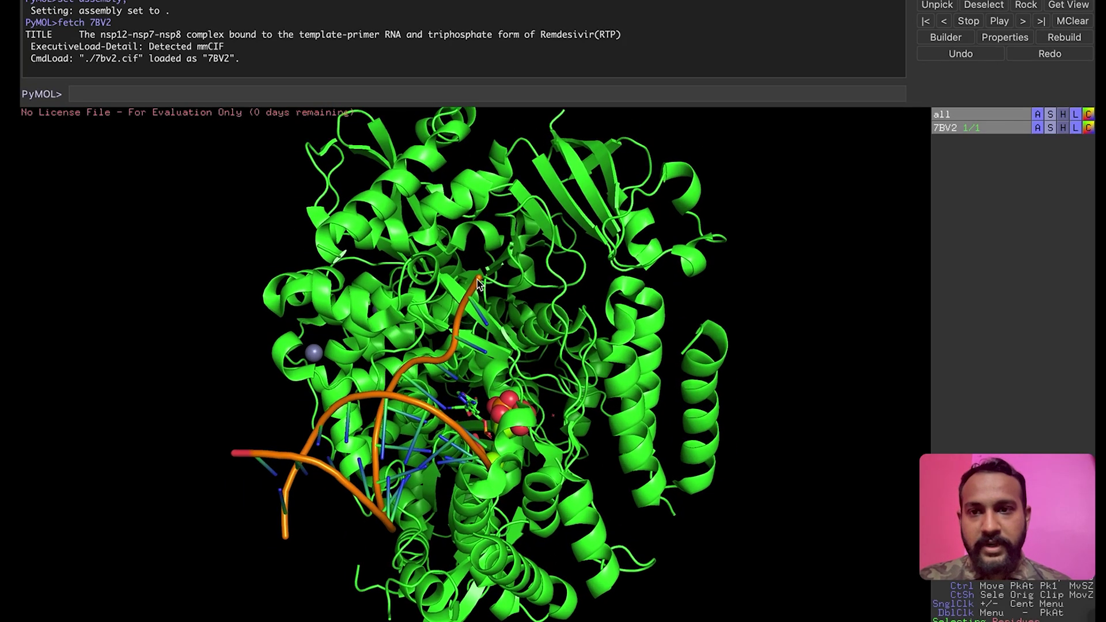
scroll(476, 279, down, 1)
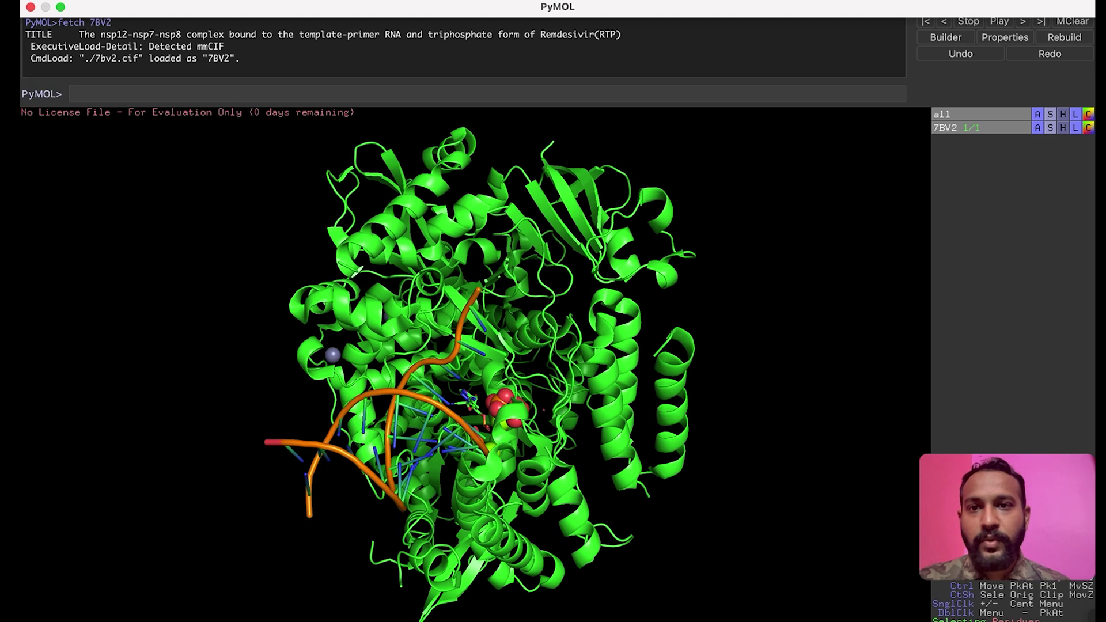
Set the selection mode to Chains and remove the two RNA strands from the displayed 7BV2 structure
click(435, 7)
mouse_move(455, 12)
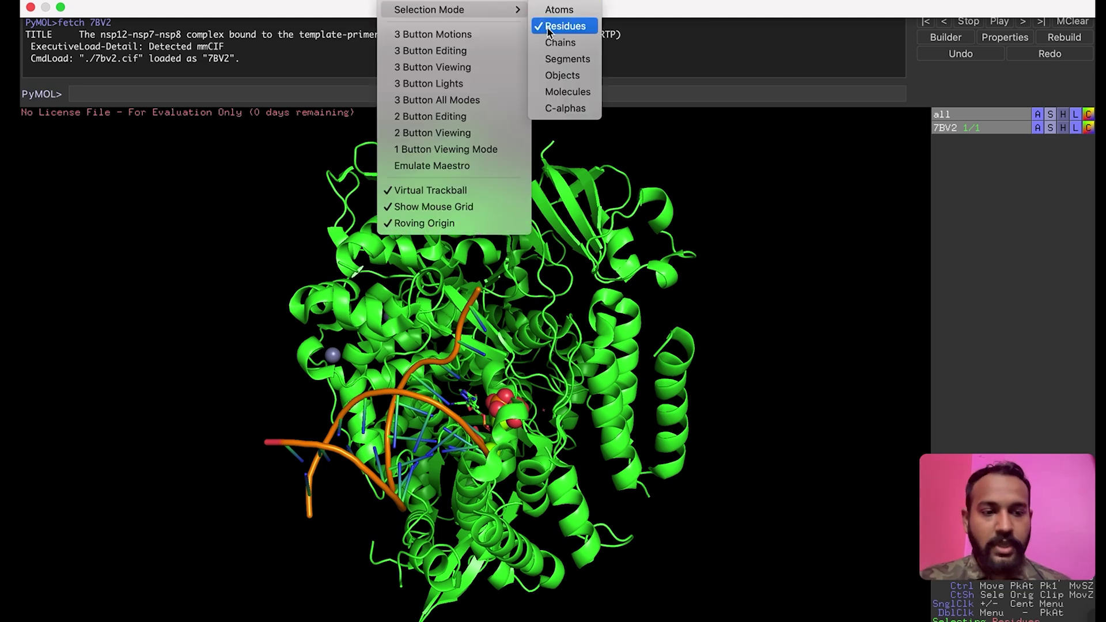
click(557, 42)
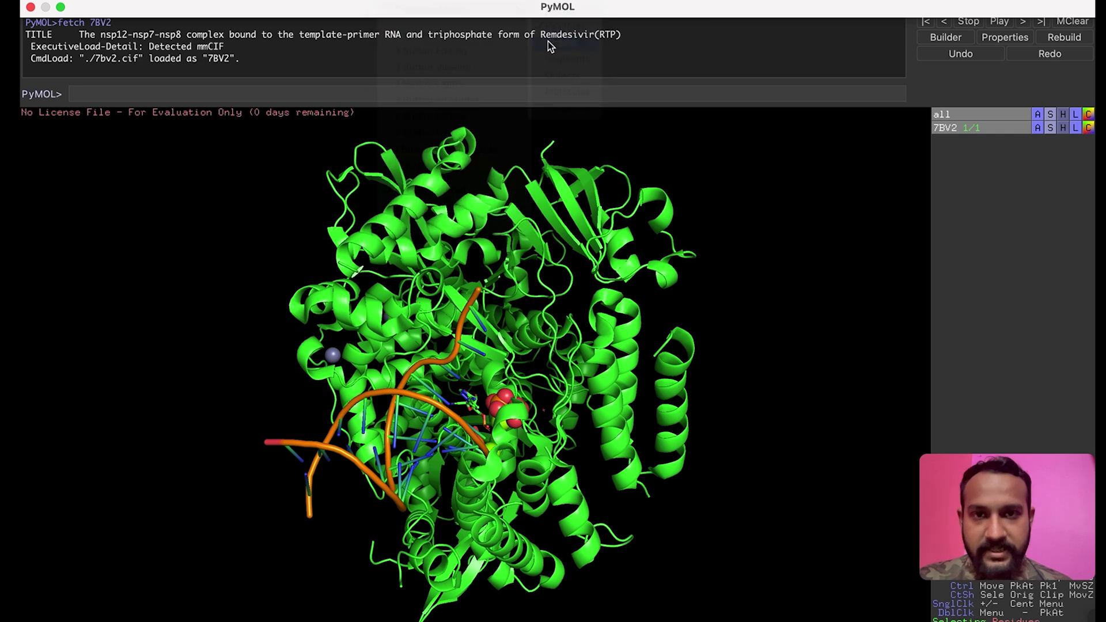
click(315, 448)
right_click(315, 448)
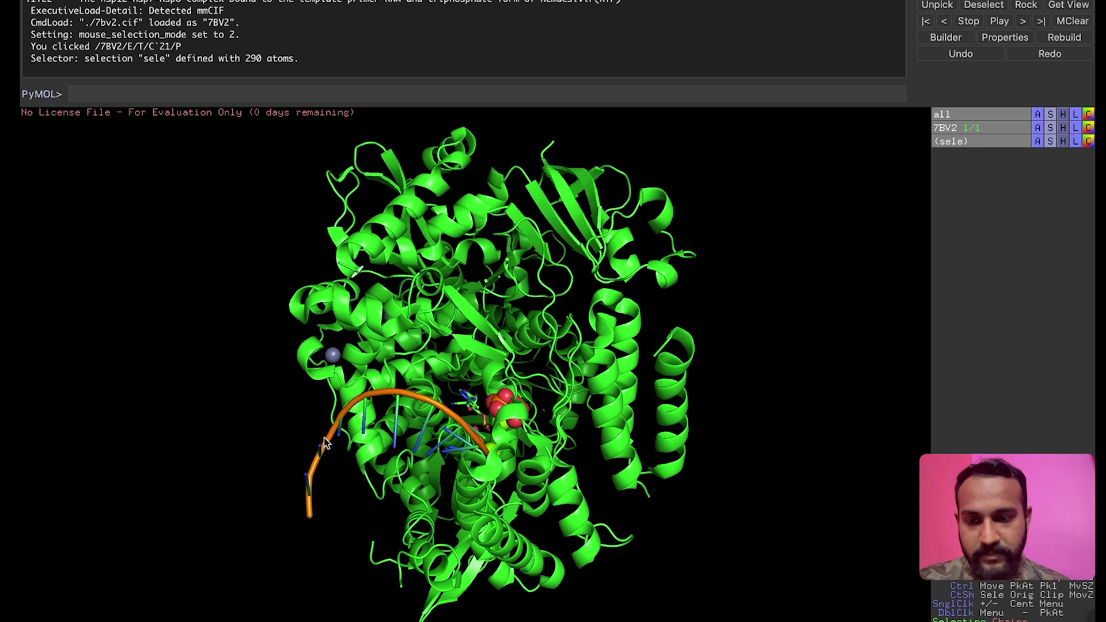
click(324, 438)
right_click(324, 437)
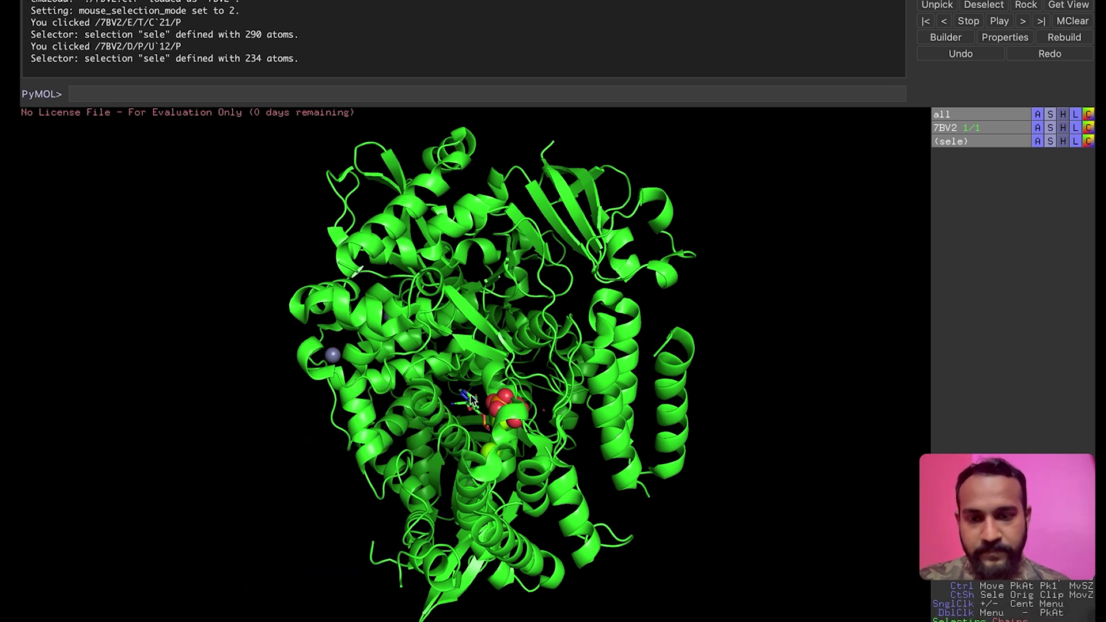
Remove the two zinc ions from the 7BV2 structure
drag(426, 417, 517, 410)
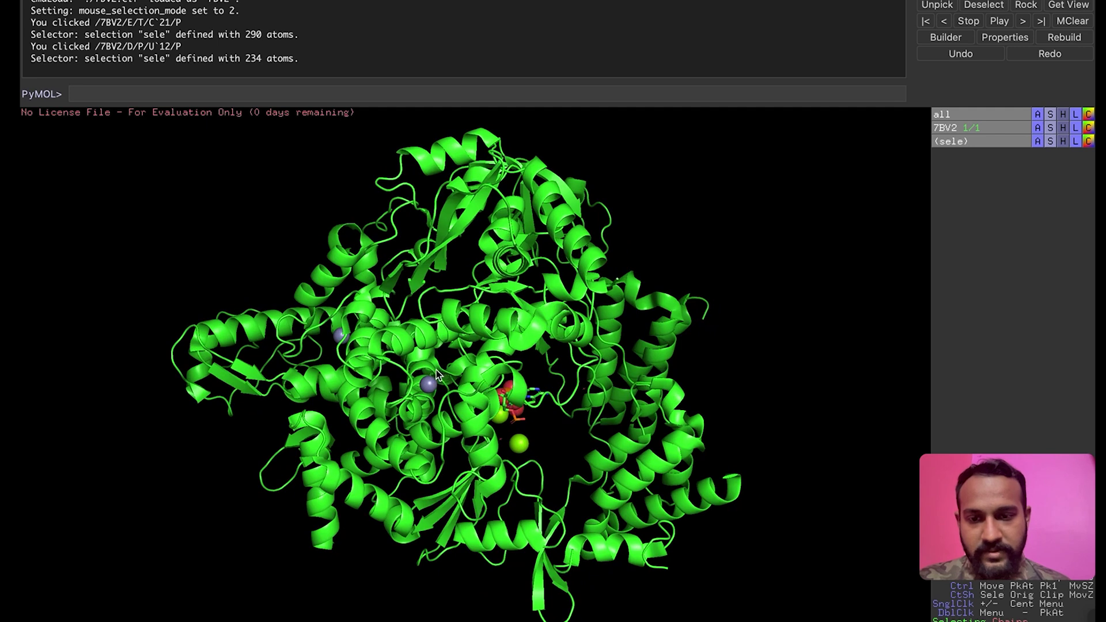
click(429, 386)
right_click(429, 386)
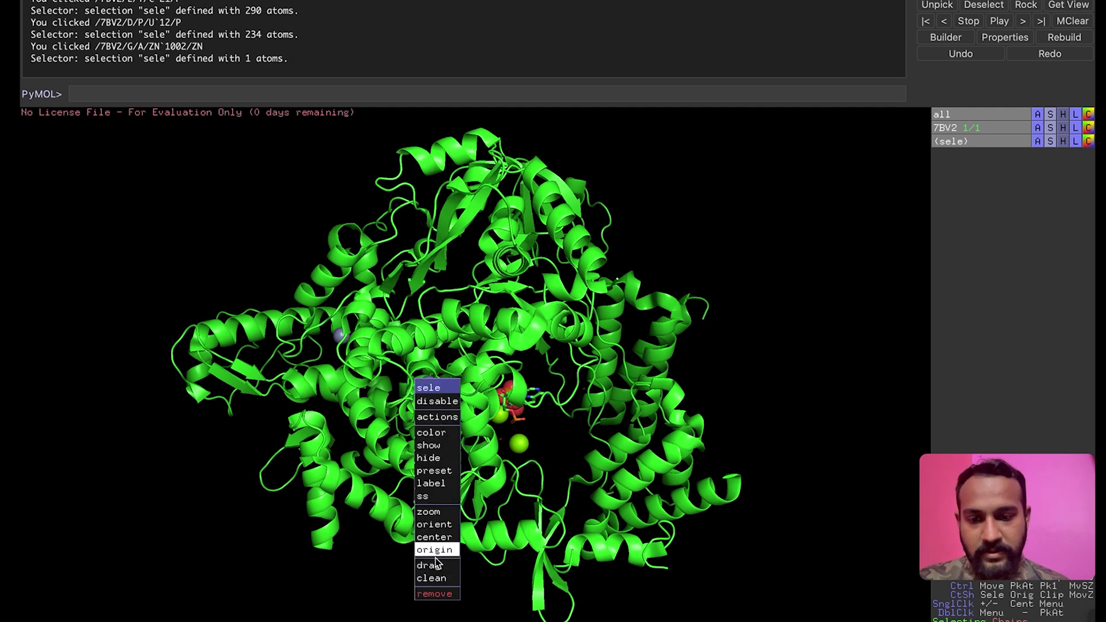
click(433, 598)
drag(374, 340, 401, 348)
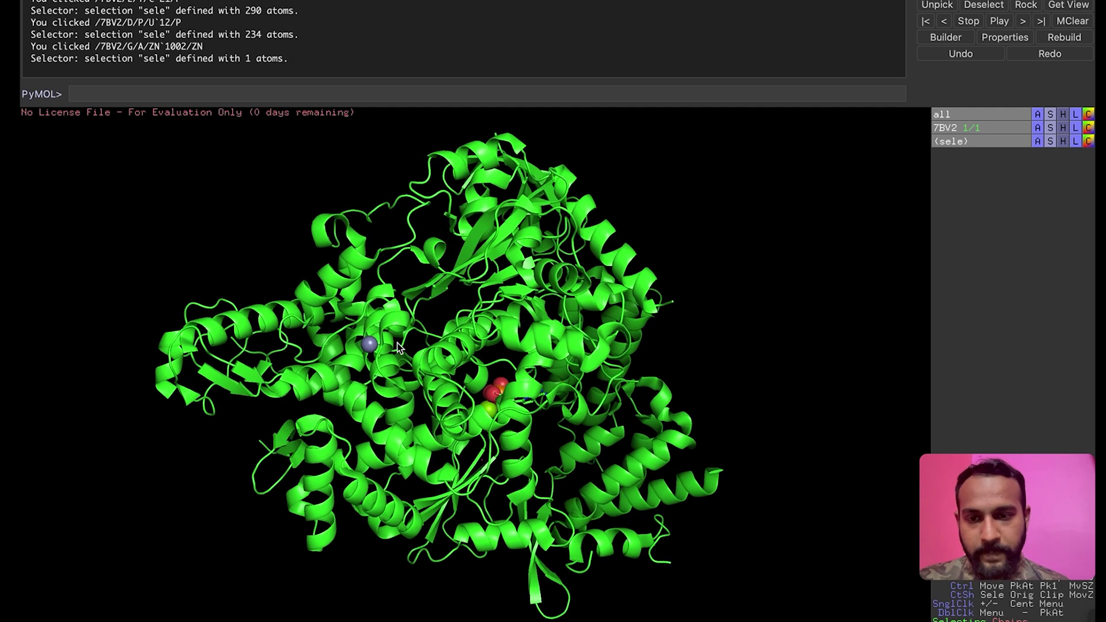
click(368, 345)
right_click(369, 345)
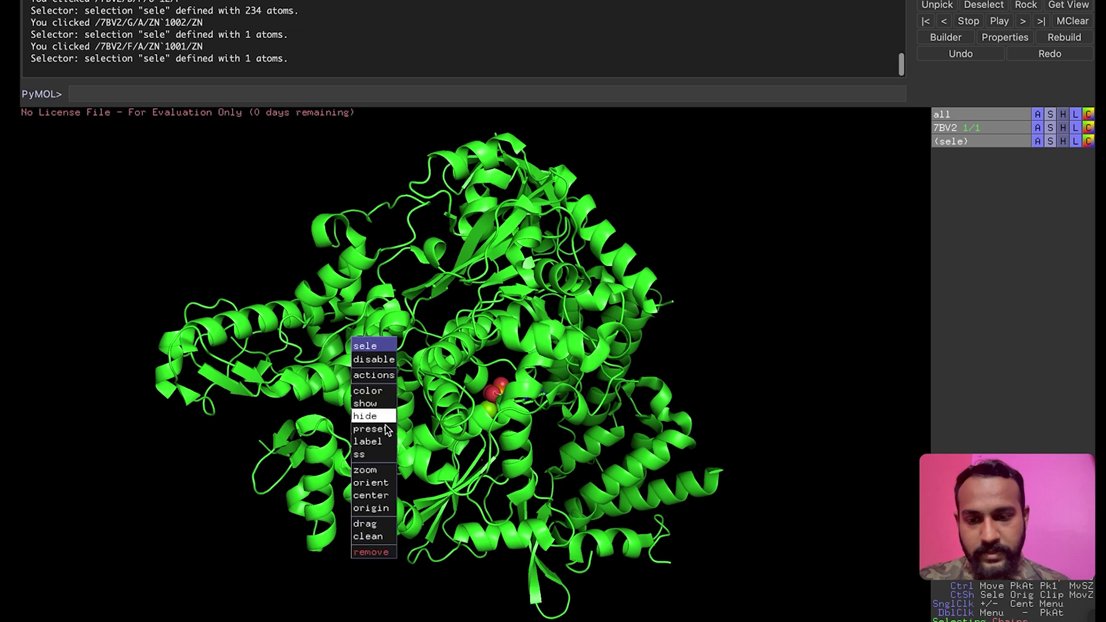
click(372, 554)
Remove the F86 ligand and the adjacent POP pyrophosphate from the central cavity of the protein
drag(542, 403, 438, 418)
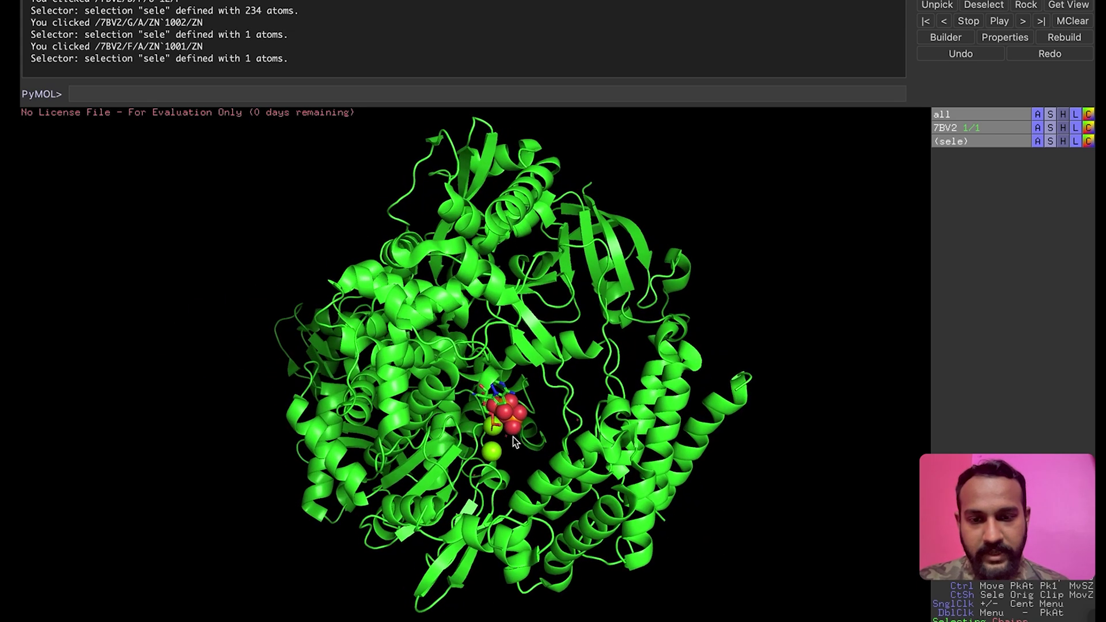
scroll(513, 436, up, 5)
drag(514, 442, 501, 441)
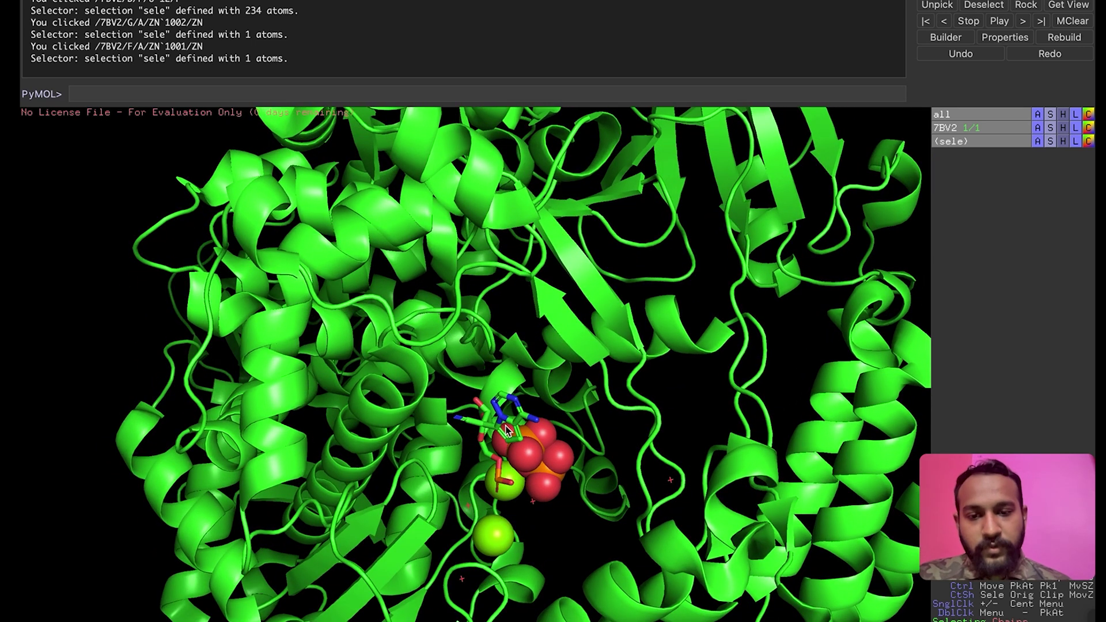
click(500, 421)
right_click(500, 420)
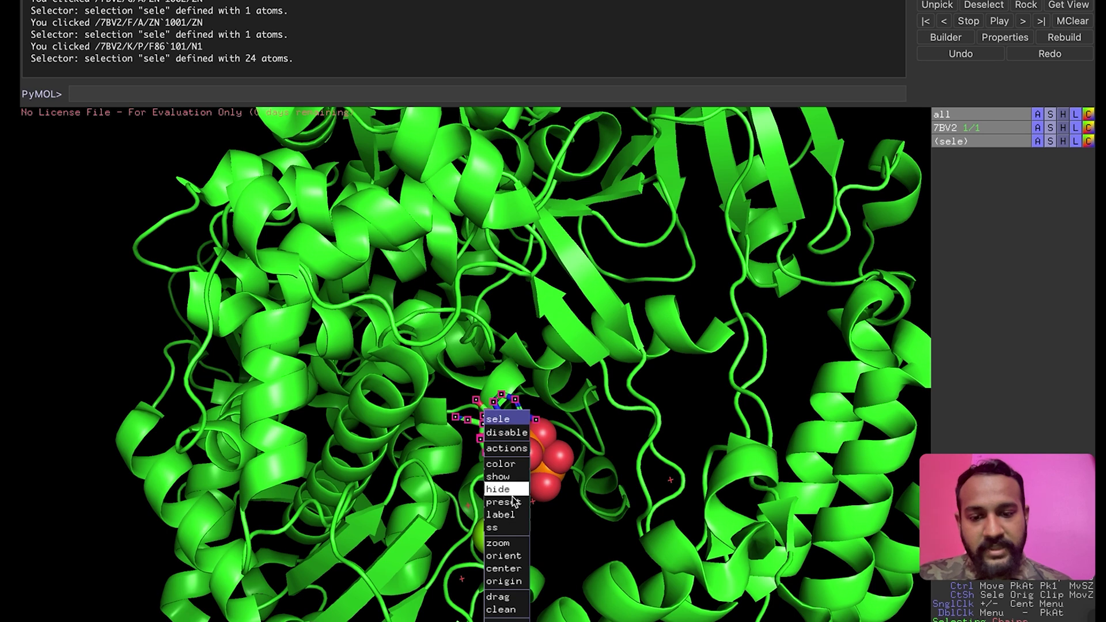
click(506, 619)
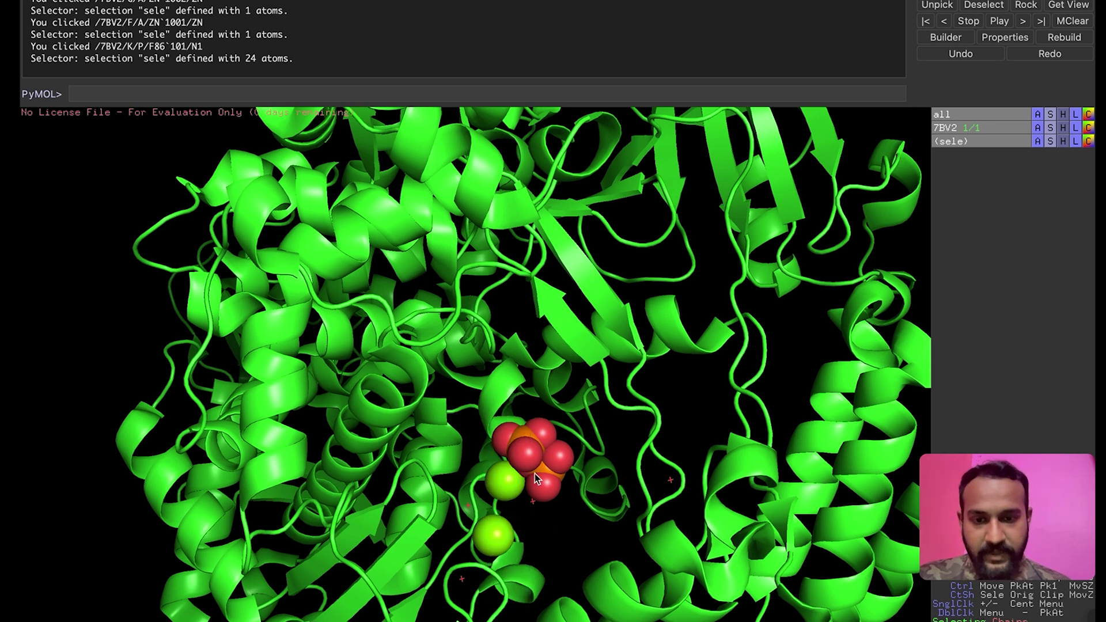
click(537, 459)
right_click(537, 459)
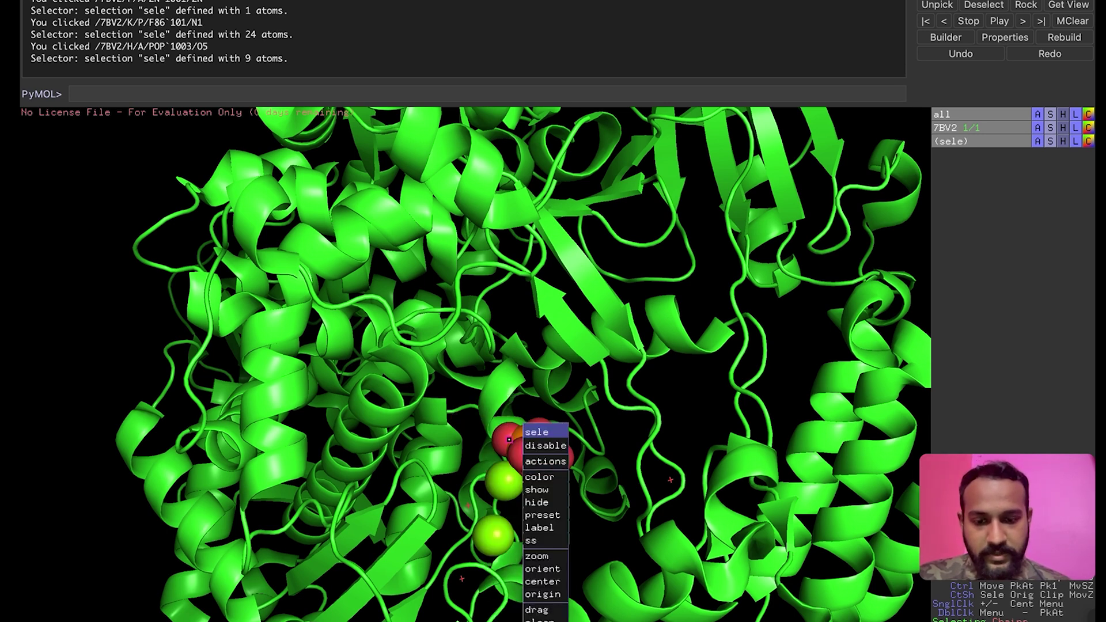
click(543, 620)
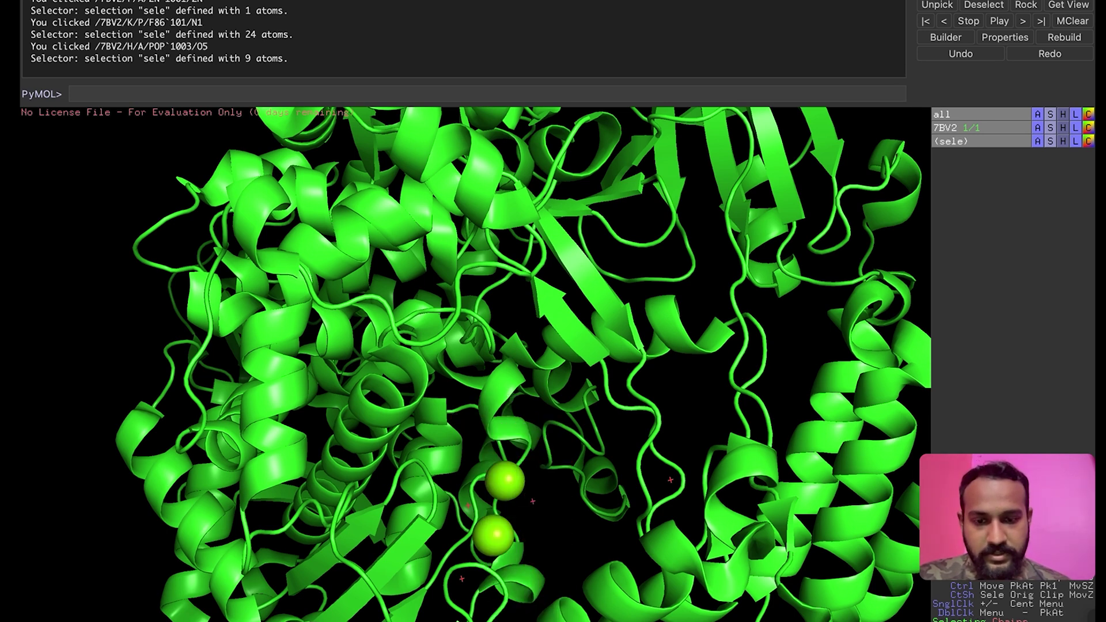
Remove the two magnesium ions from the central cavity of the protein
click(508, 488)
right_click(508, 488)
click(520, 553)
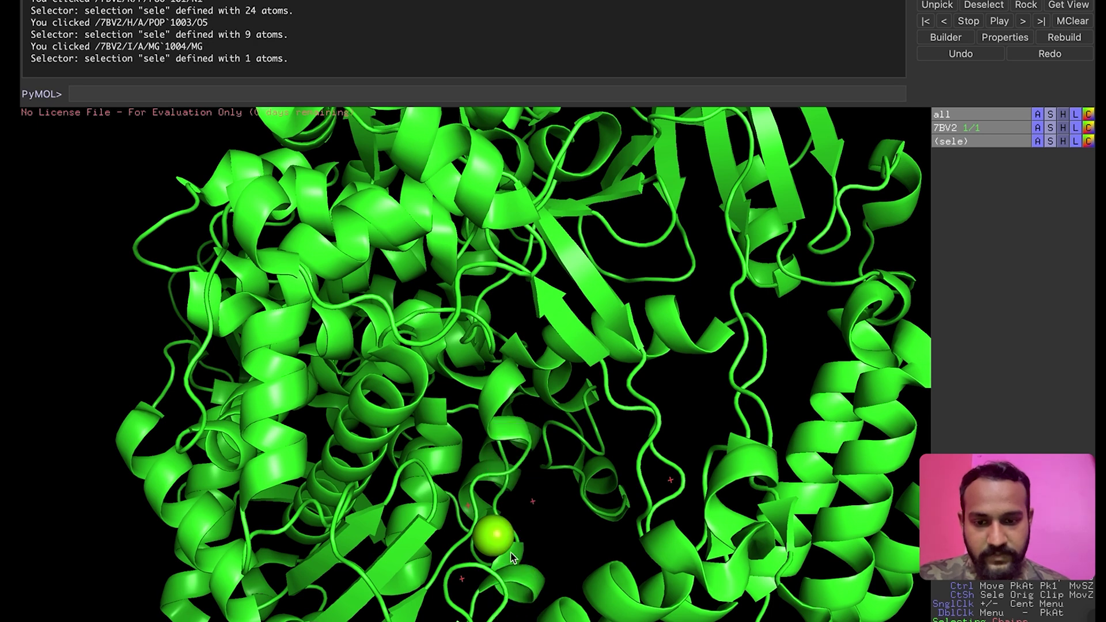
right_click(489, 534)
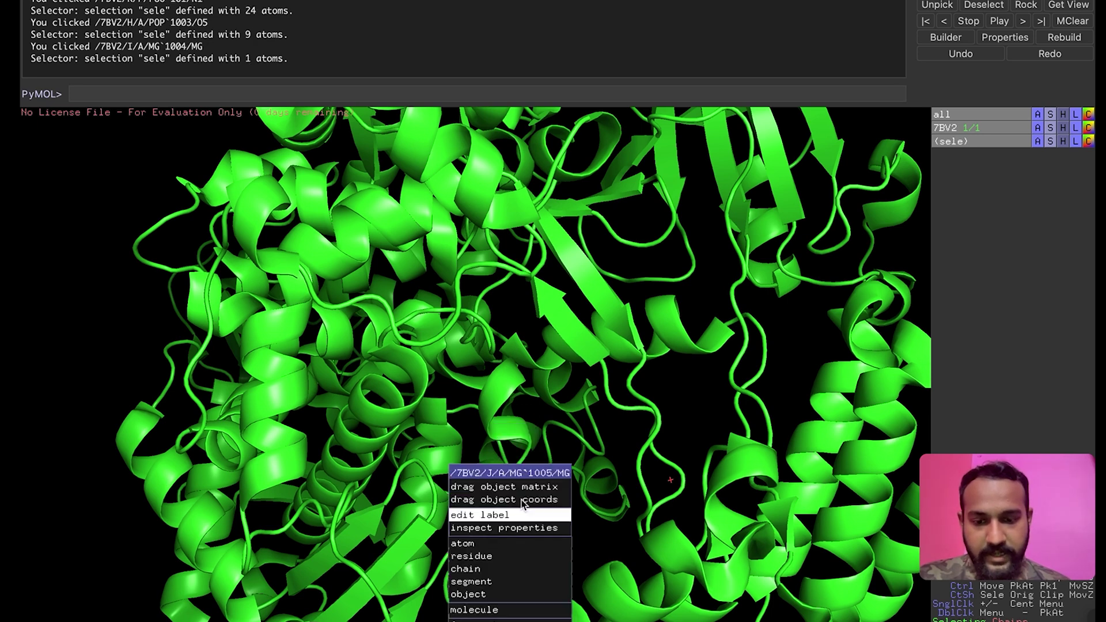
click(607, 469)
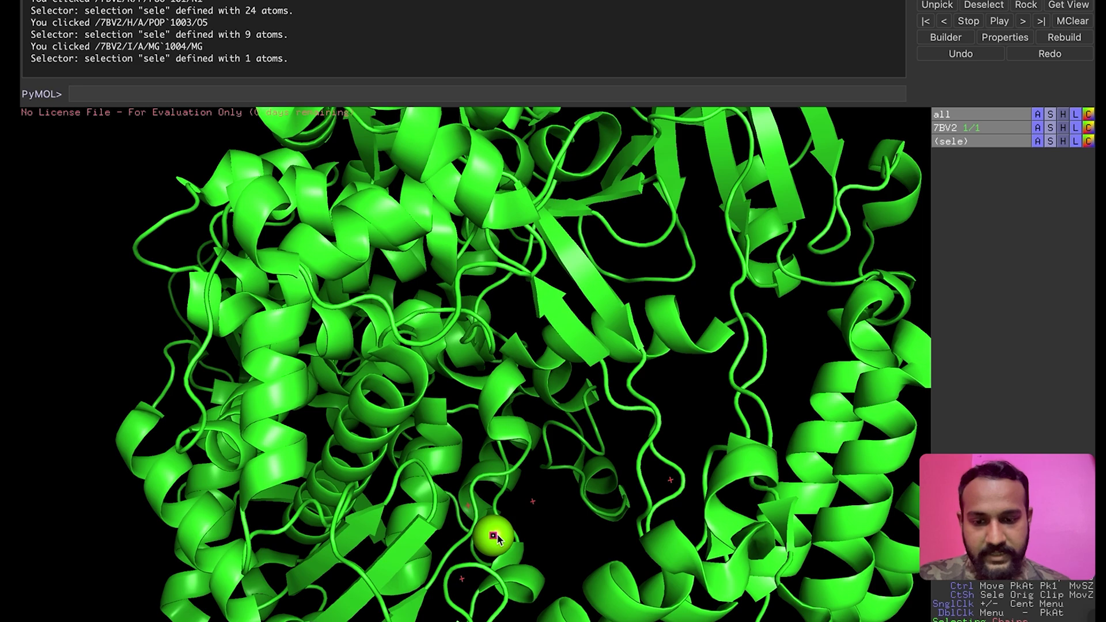
click(497, 538)
right_click(497, 539)
click(505, 611)
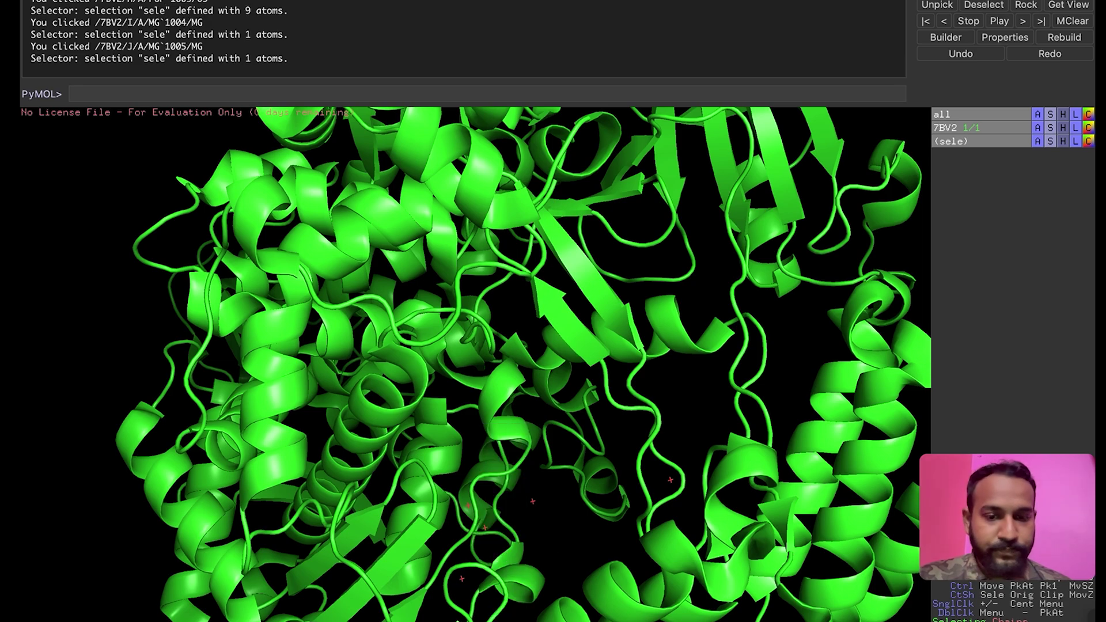
Remove the water molecules from all loaded objects
mouse_move(615, 516)
mouse_down()
mouse_move(588, 499)
mouse_move(620, 505)
mouse_up()
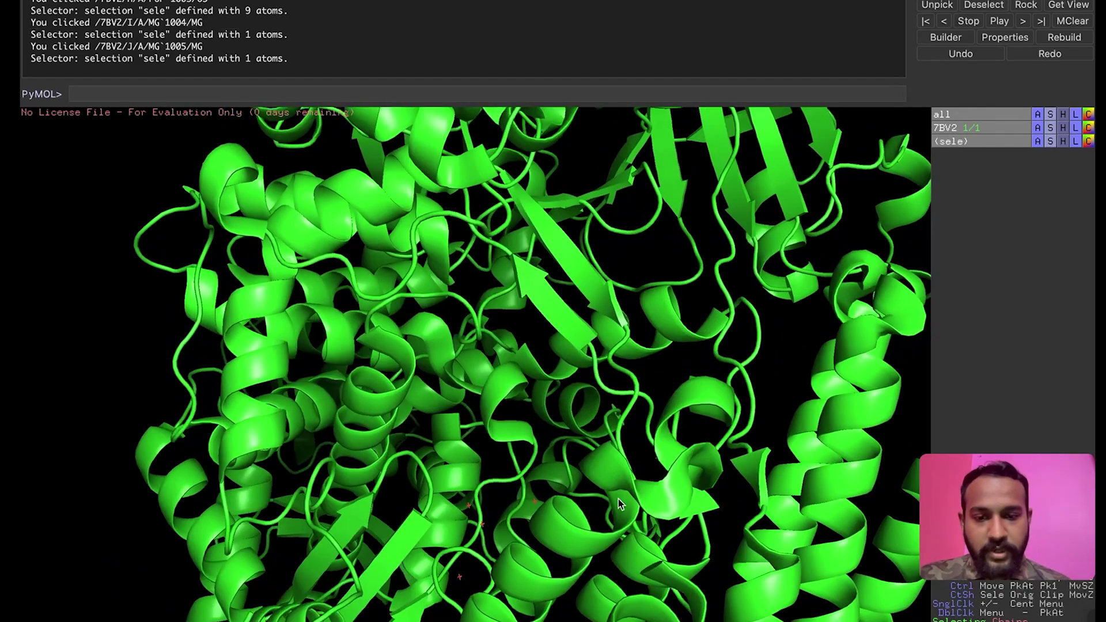
scroll(485, 349, down, 3)
drag(563, 364, 583, 369)
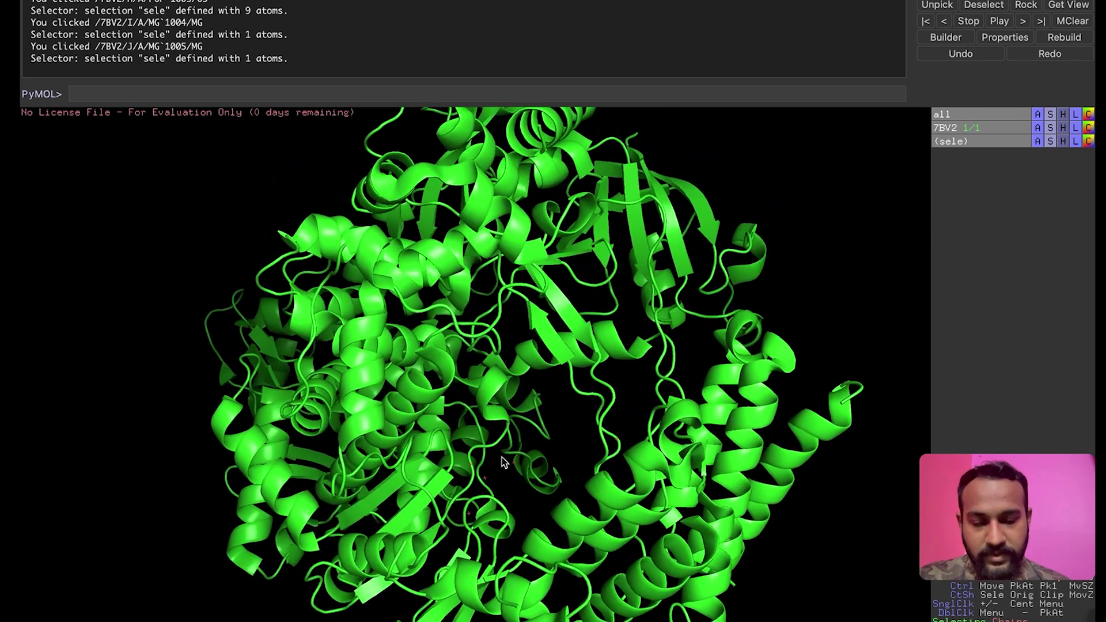
scroll(502, 461, up, 4)
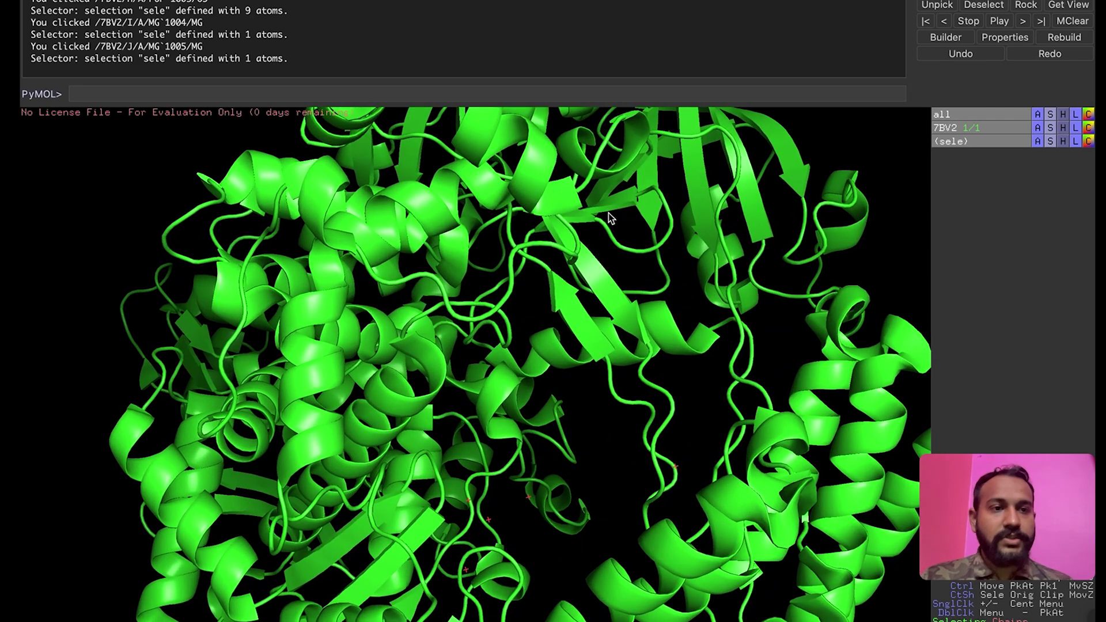
click(1037, 114)
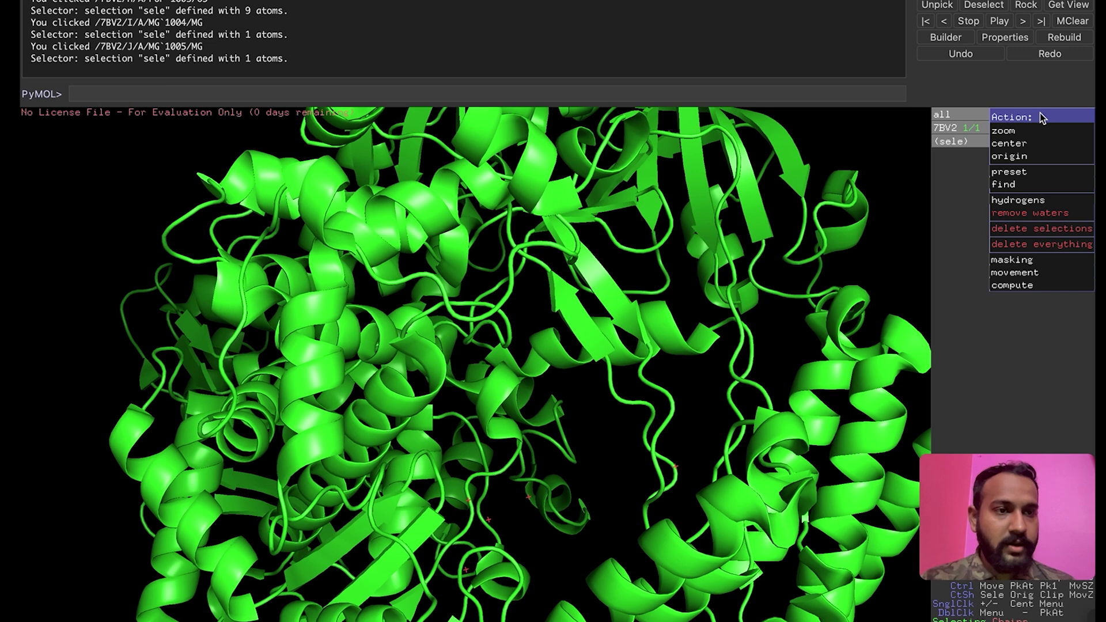
click(958, 166)
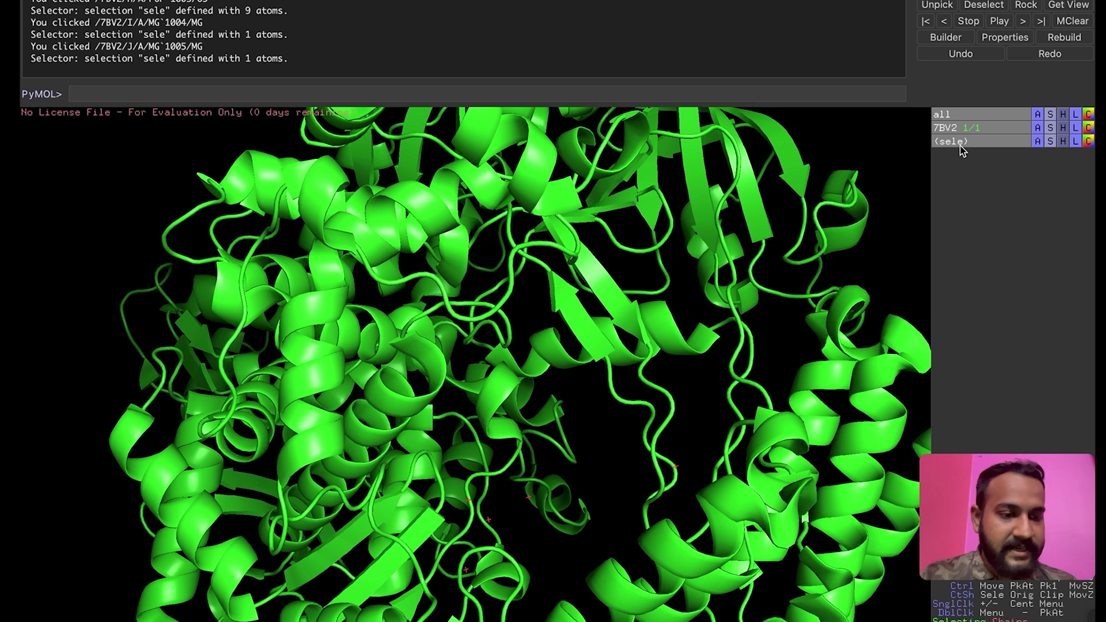
click(1038, 115)
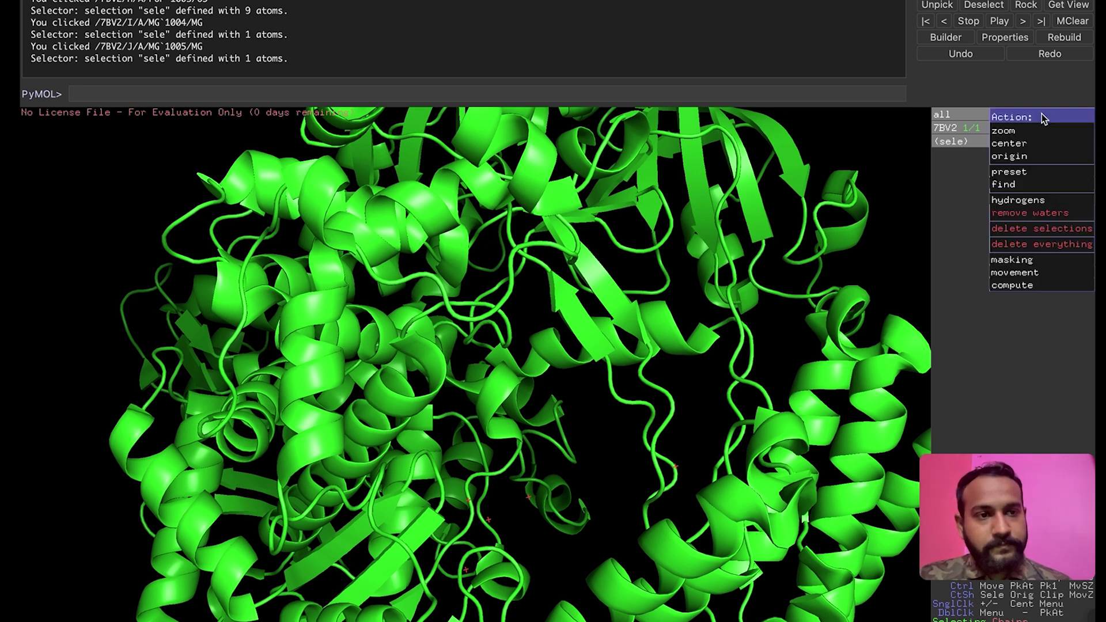
click(1025, 214)
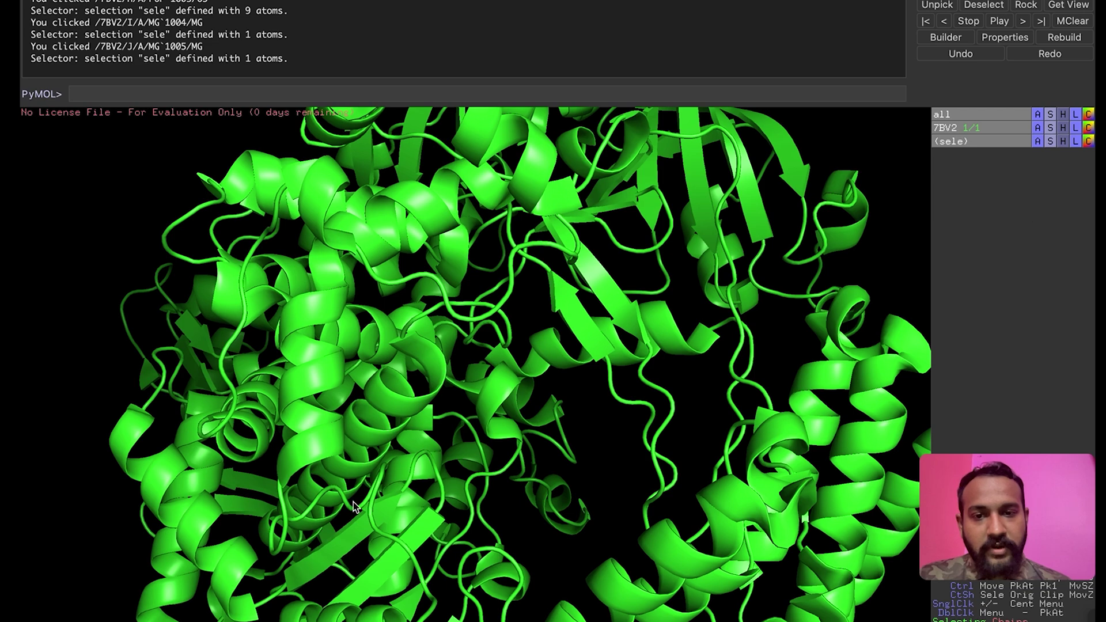
Select protein chain B at the upper part of the complex and remove it
scroll(421, 410, down, 4)
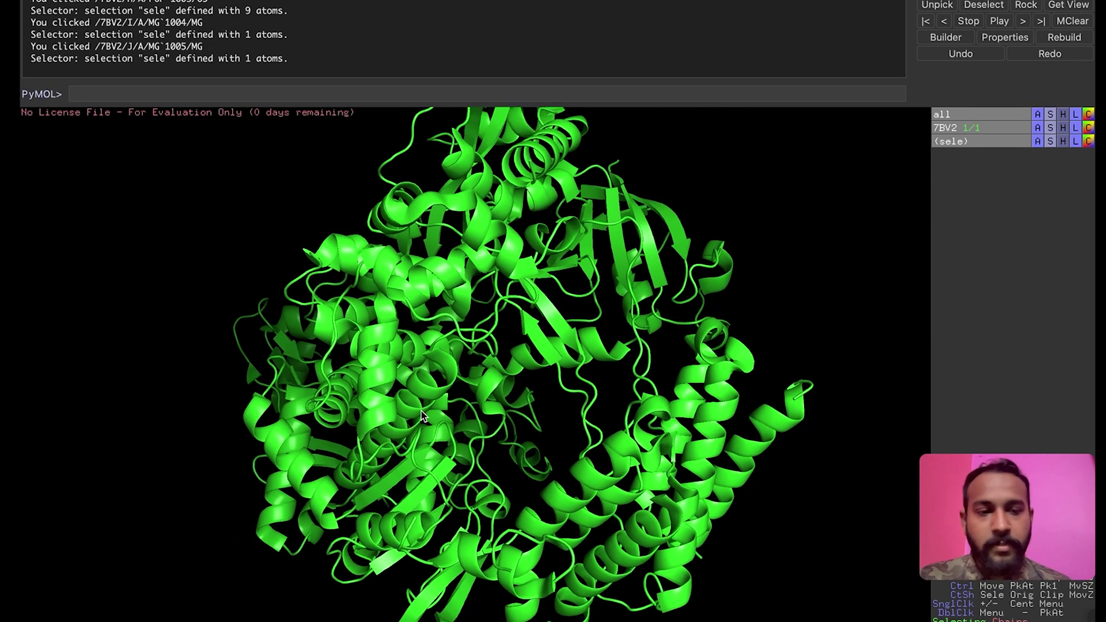
mouse_move(515, 344)
mouse_down()
mouse_move(396, 365)
mouse_move(479, 369)
mouse_move(515, 340)
mouse_up()
click(495, 212)
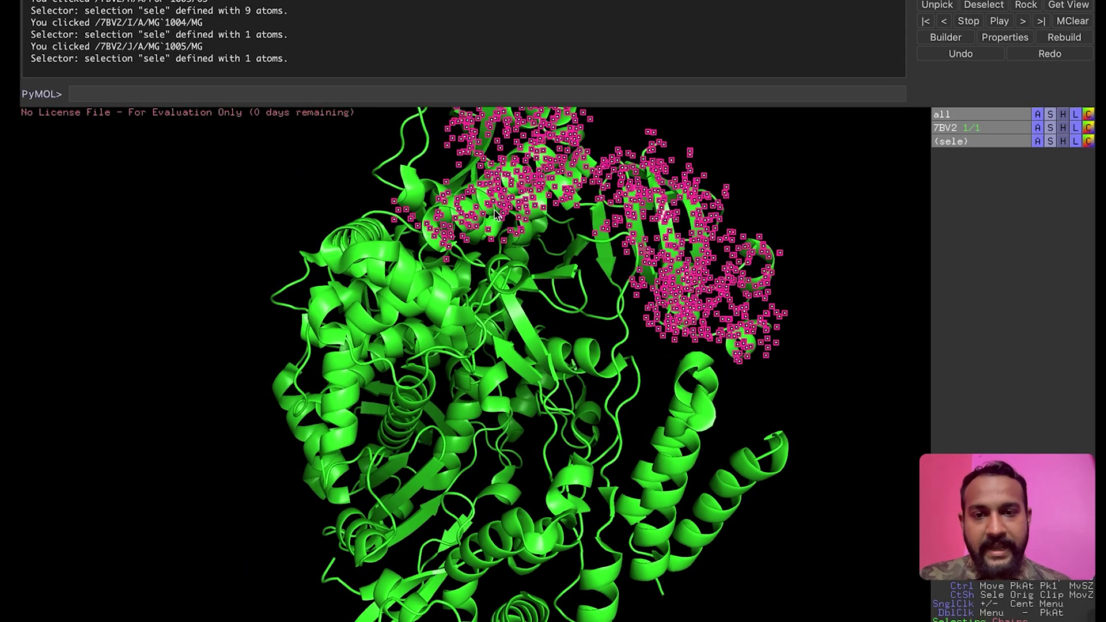
right_click(494, 211)
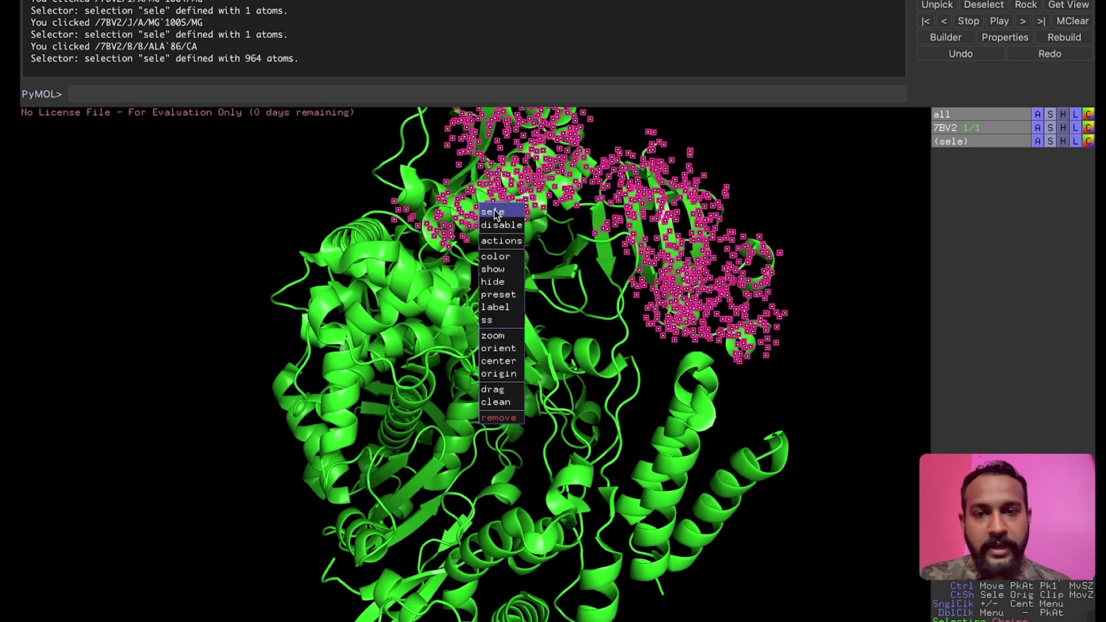
click(511, 418)
Clear the selection of the main chain, then select and remove chain C, the separate helices beside it
drag(461, 357, 630, 350)
click(282, 270)
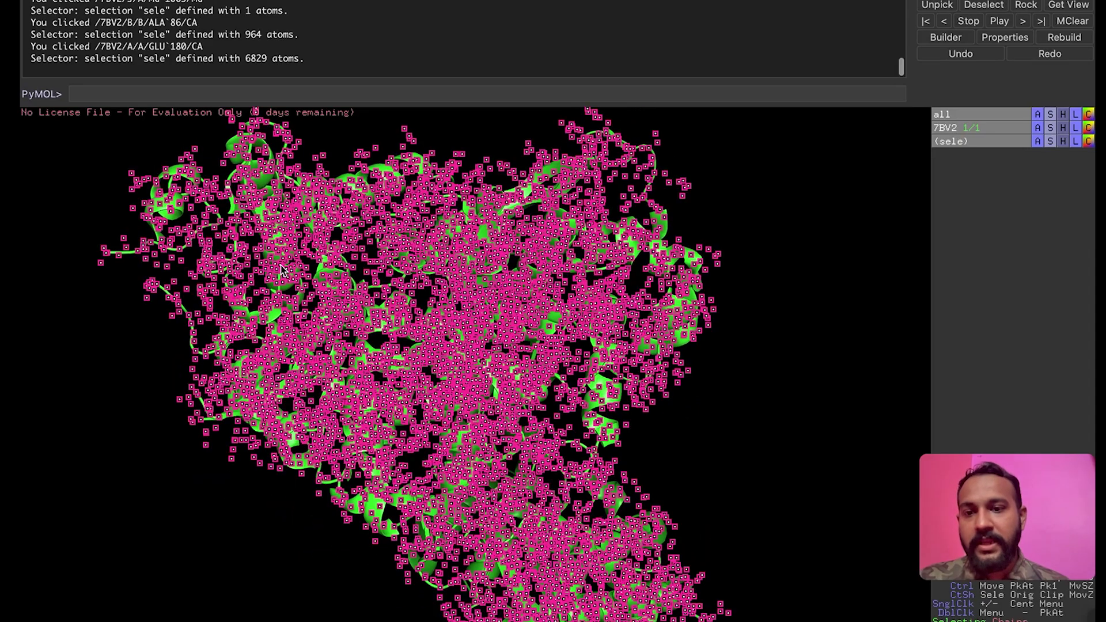
drag(282, 271, 227, 329)
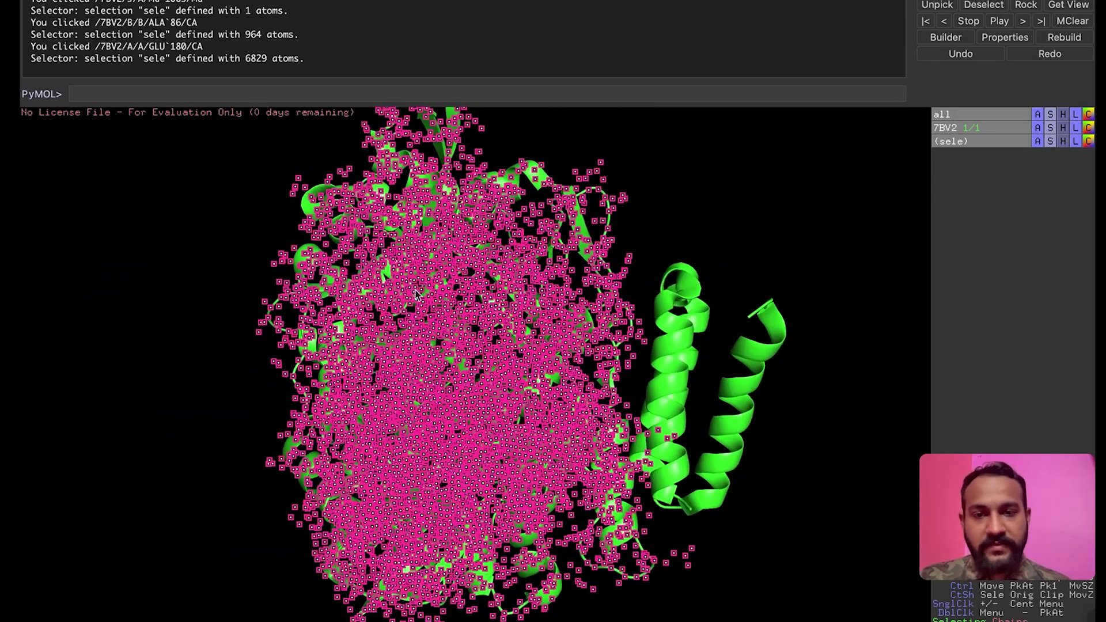
click(672, 202)
click(691, 361)
right_click(691, 361)
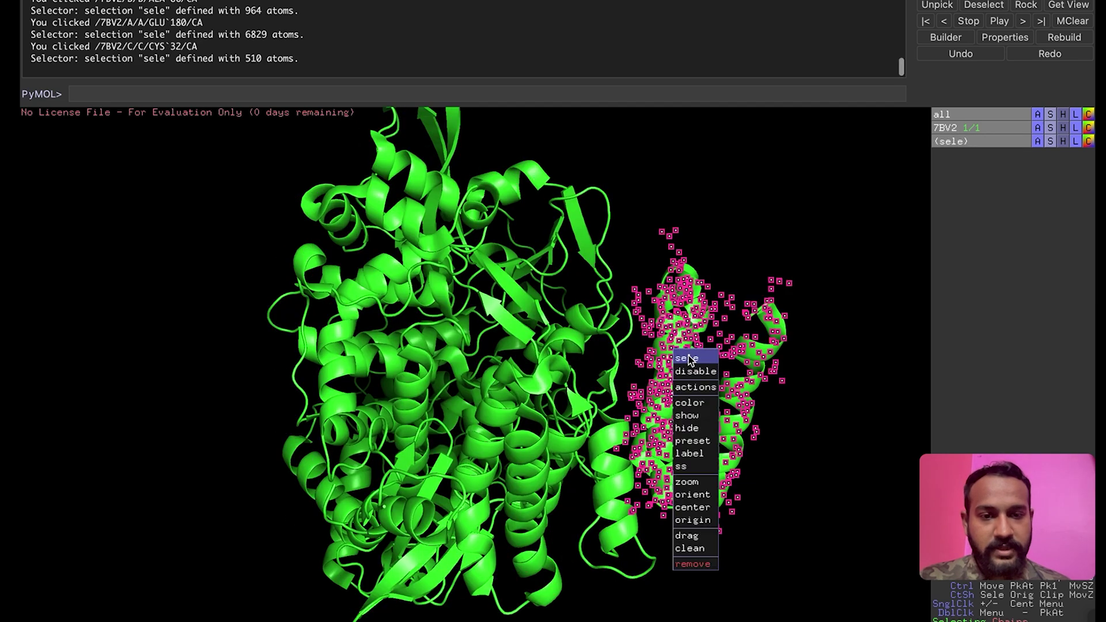
click(696, 563)
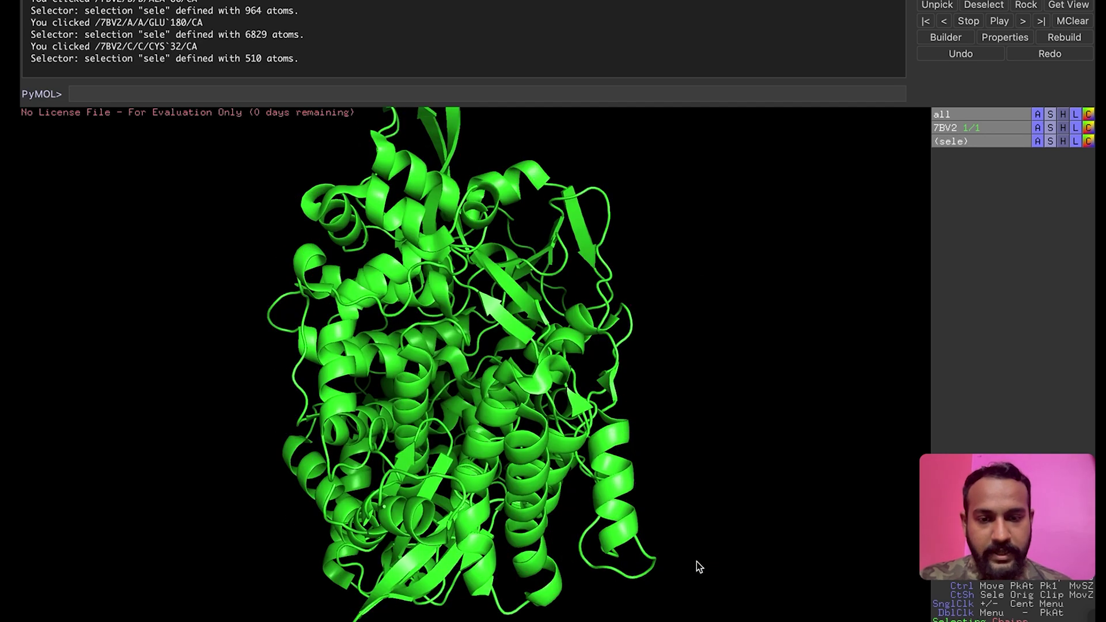
Select the whole remaining protein chain A, colour it aquamarine and clear the selection highlight
drag(465, 452, 624, 428)
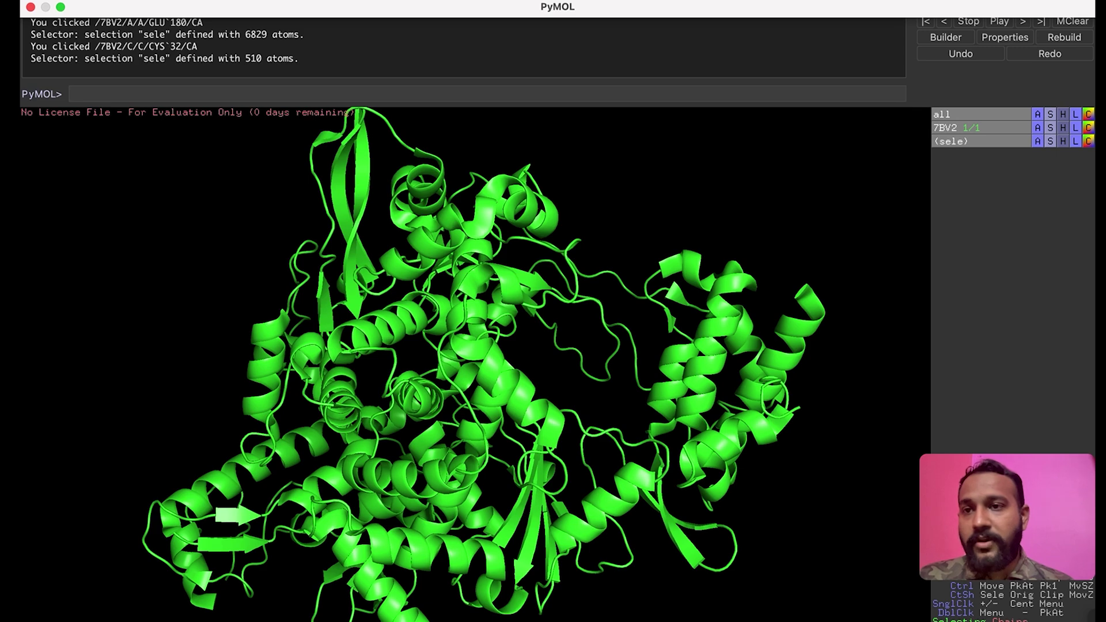
drag(361, 358, 377, 392)
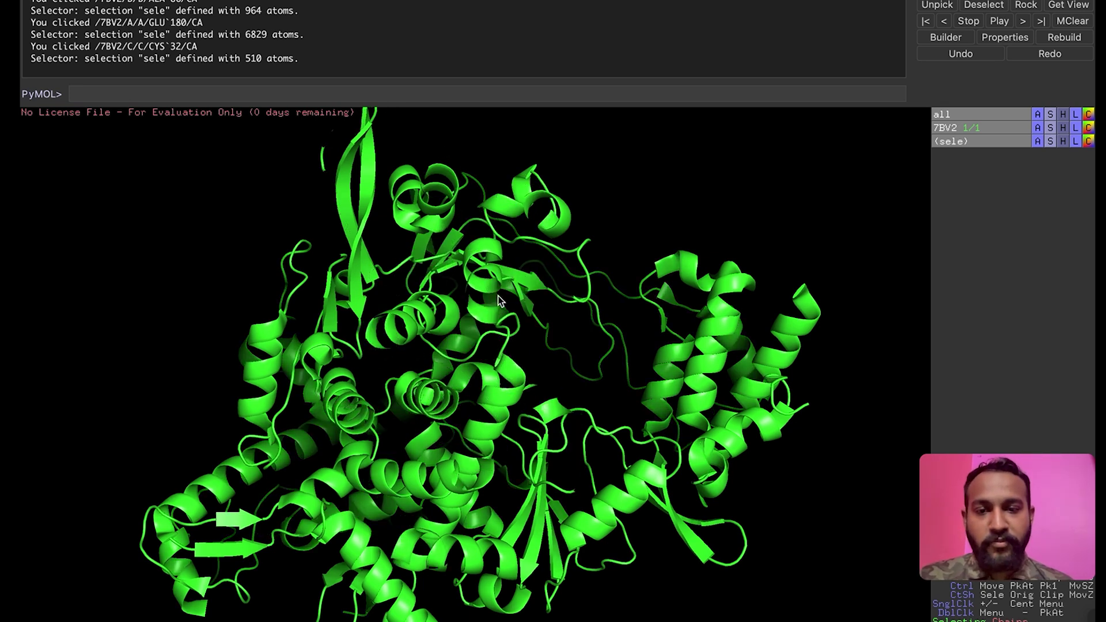
drag(657, 287, 610, 335)
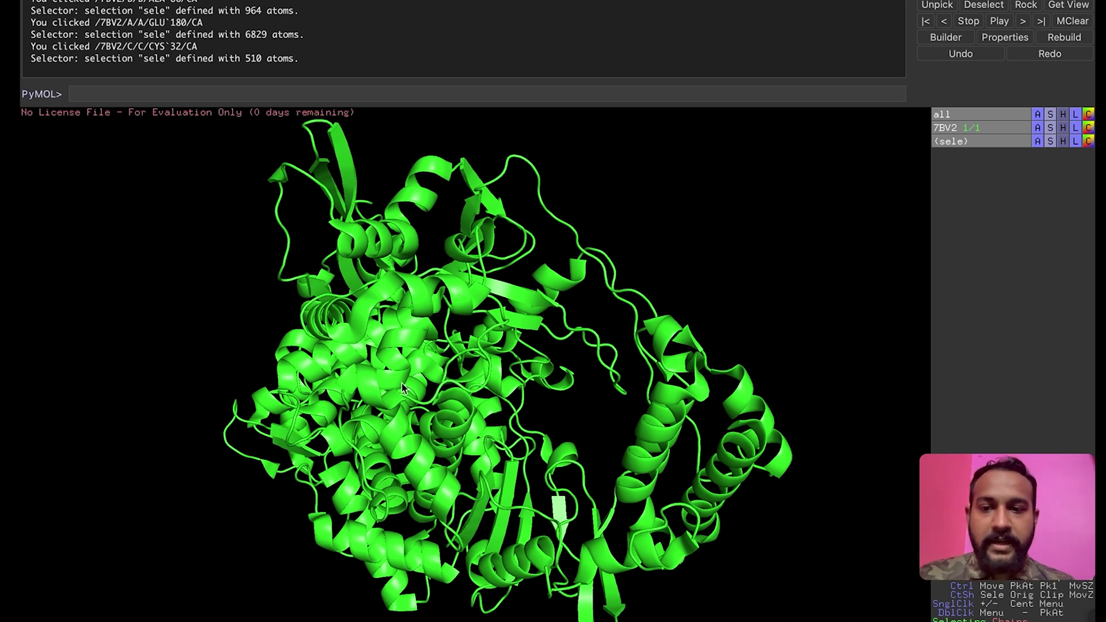
drag(383, 422, 442, 416)
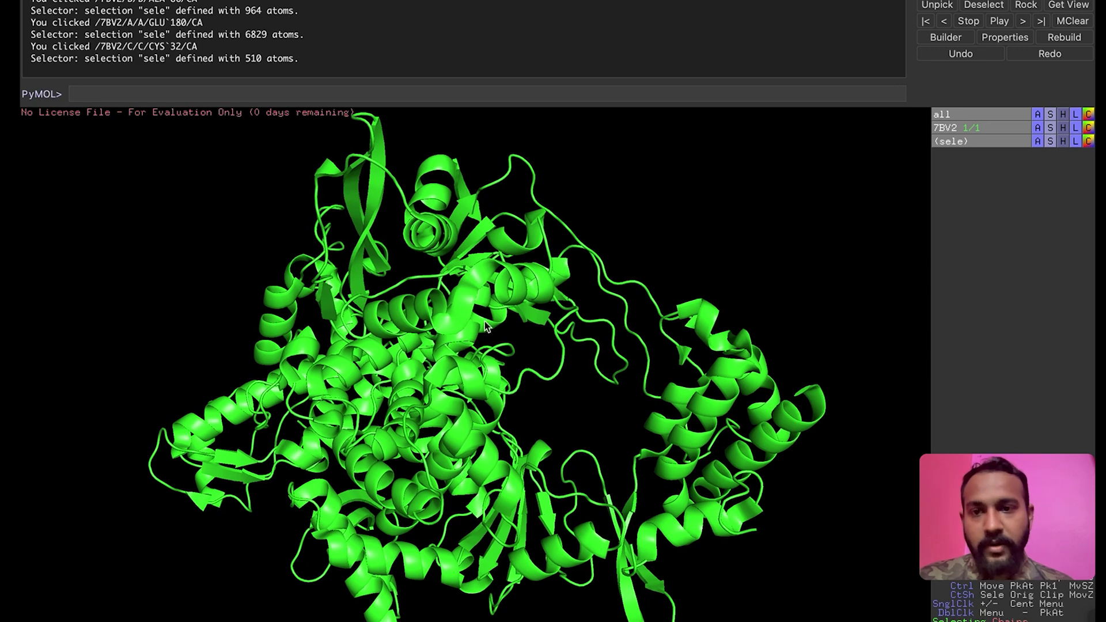
click(431, 370)
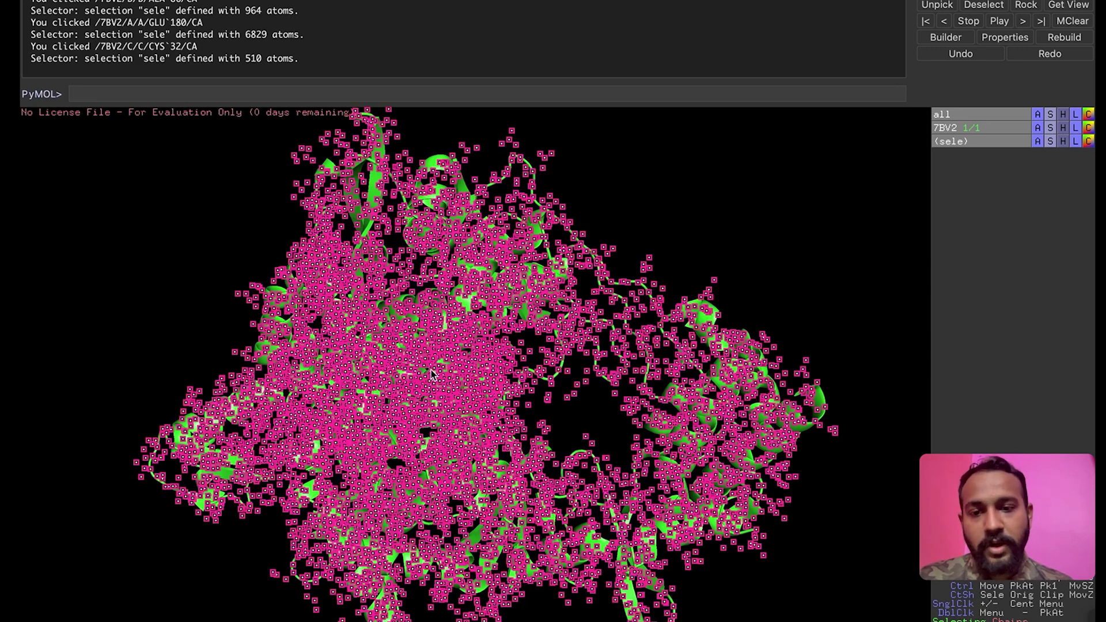
right_click(431, 371)
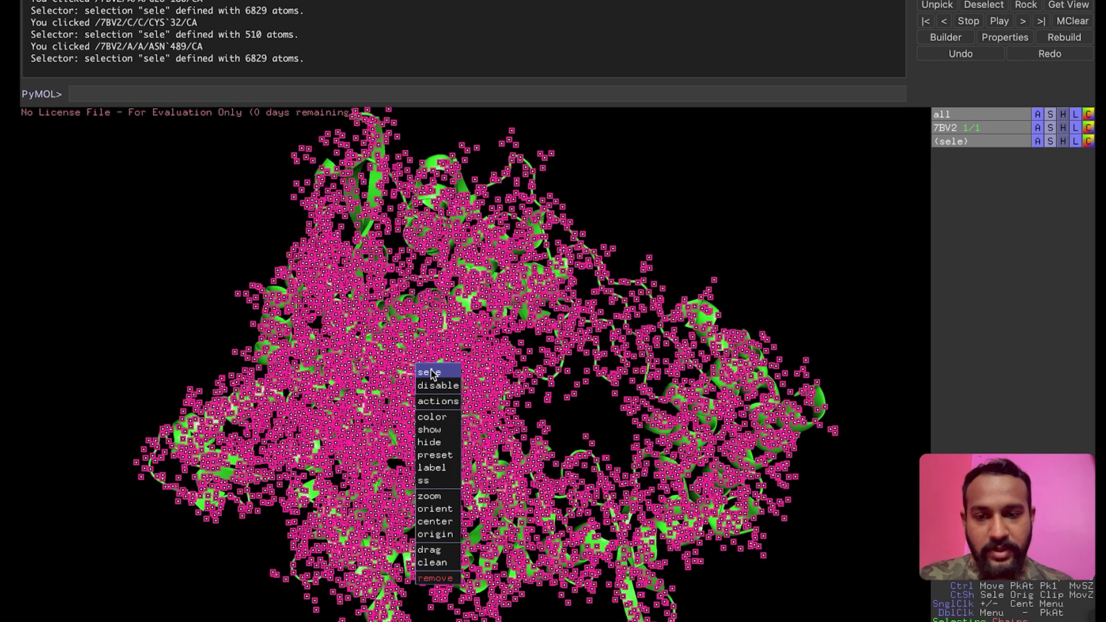
mouse_move(444, 421)
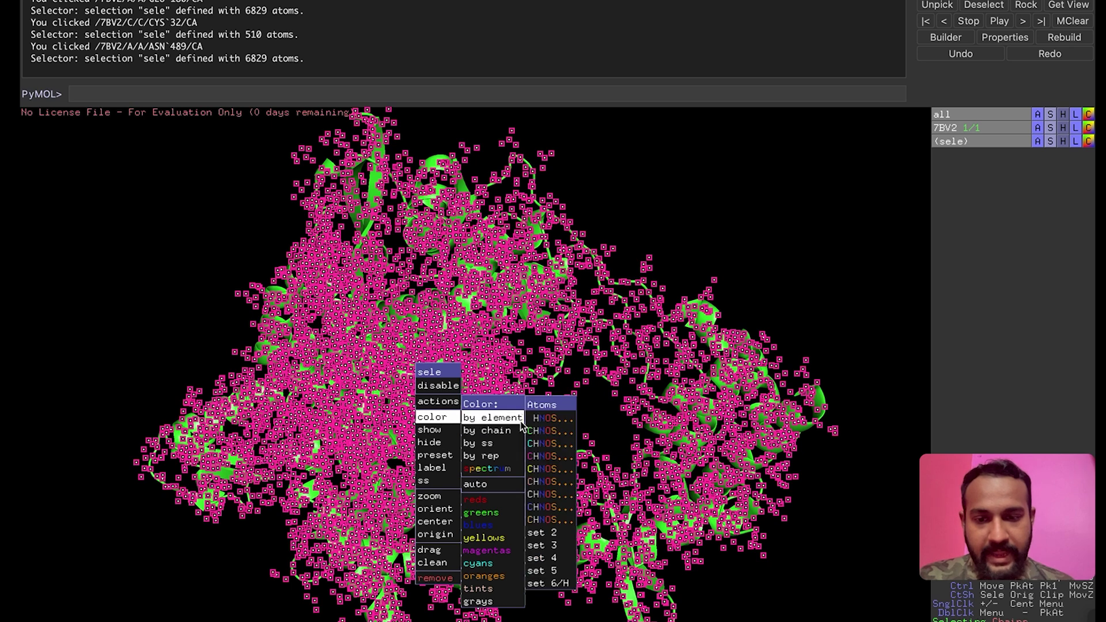
mouse_move(504, 470)
mouse_move(497, 511)
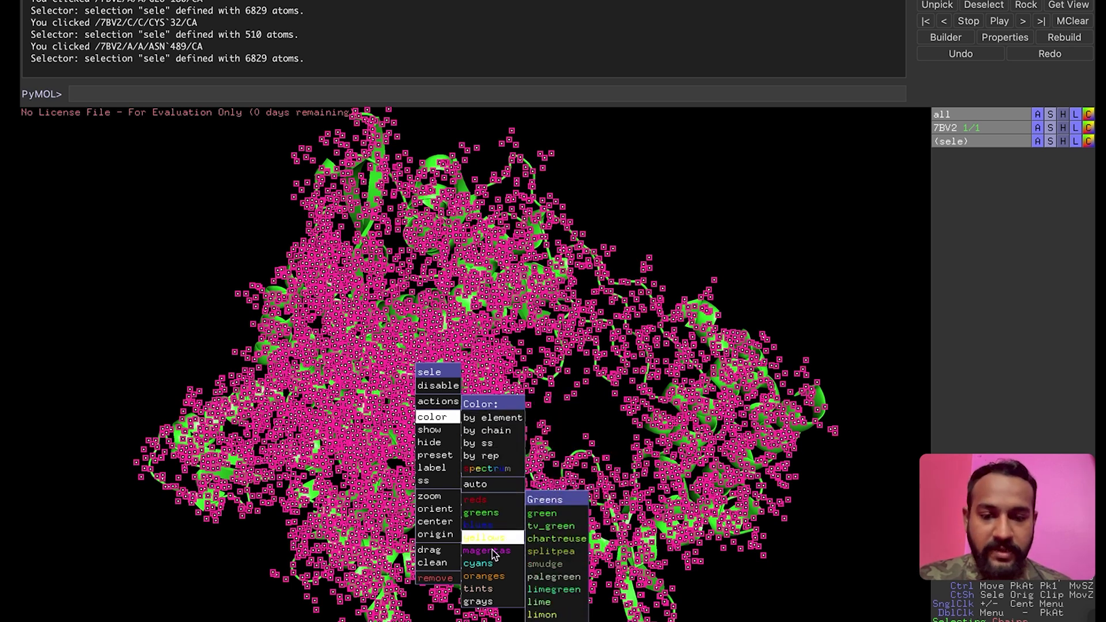
mouse_move(490, 564)
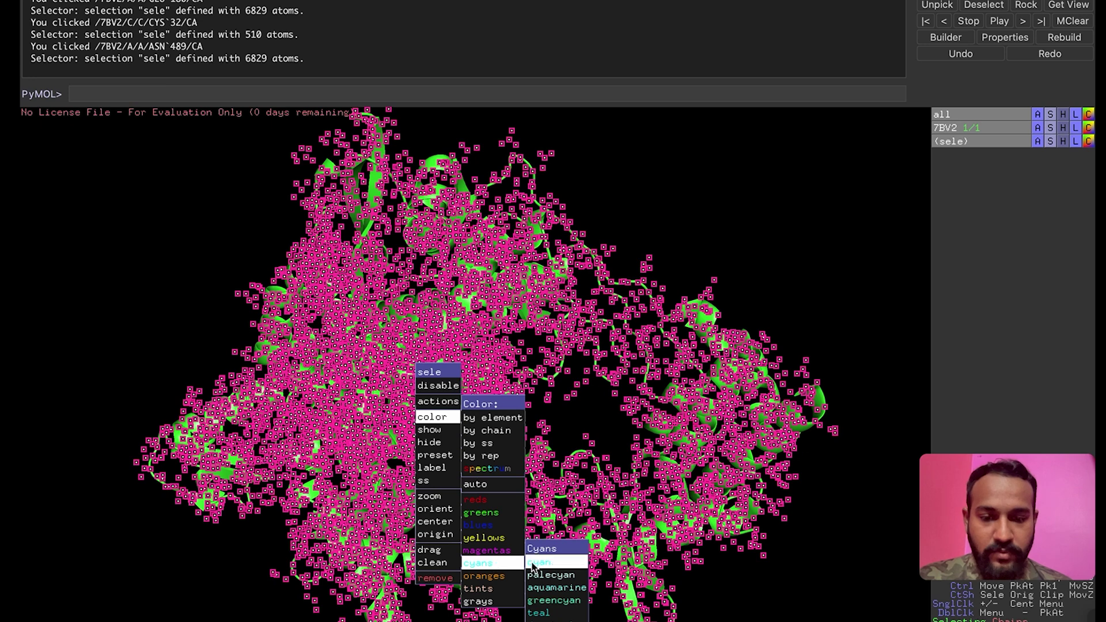
click(547, 588)
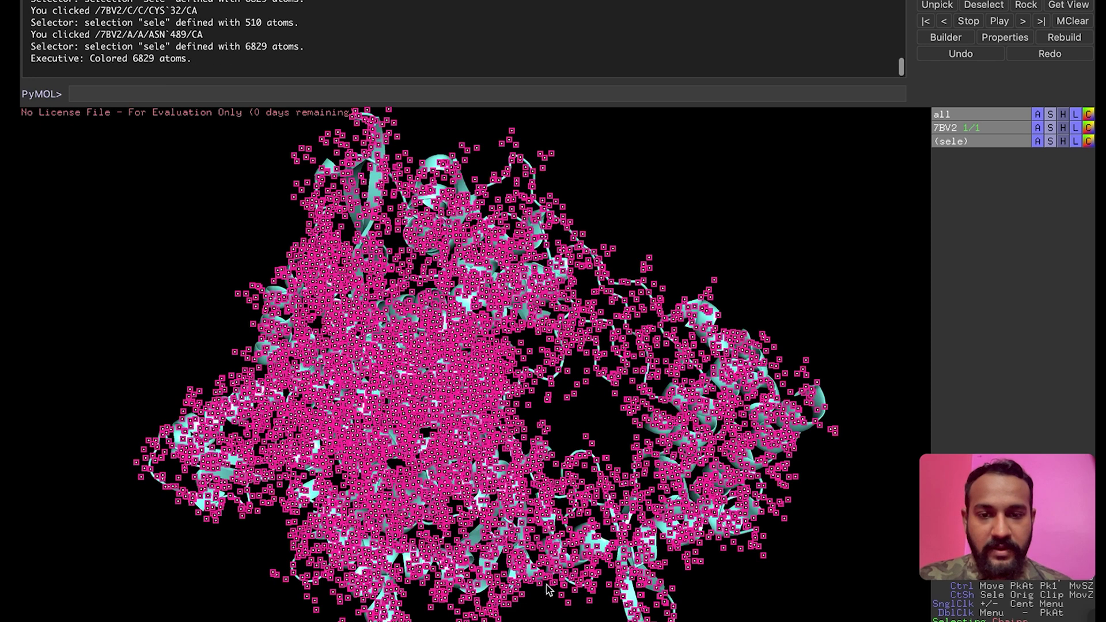
click(640, 277)
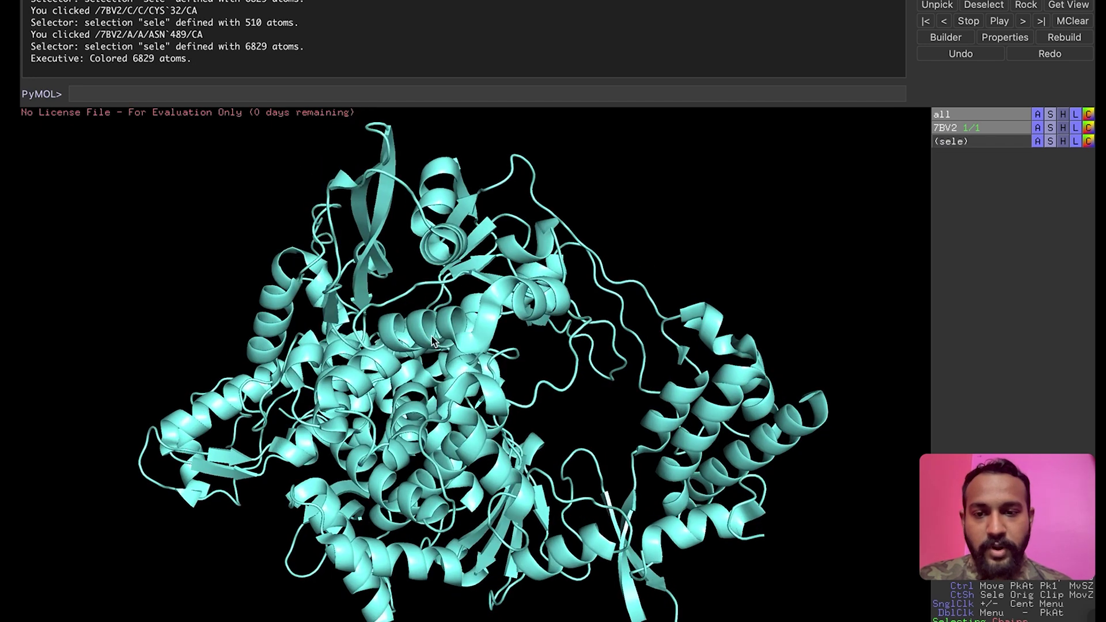
Select the whole of chain A again, colour it with the rainbow spectrum and clear the selection highlight
right_click(402, 330)
click(335, 314)
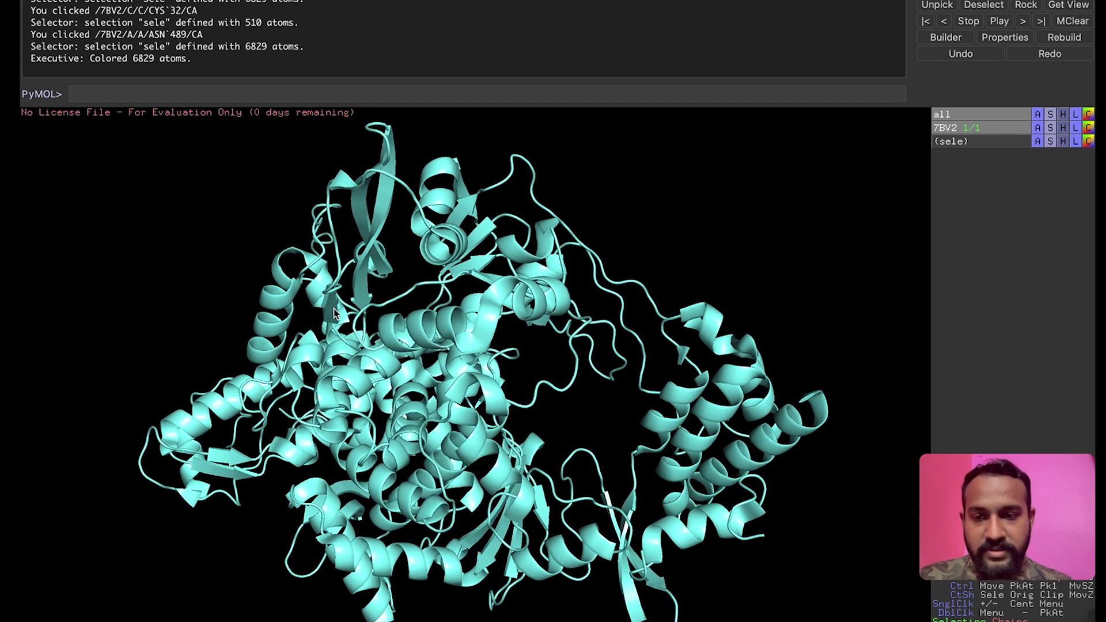
click(377, 363)
right_click(376, 362)
mouse_move(385, 392)
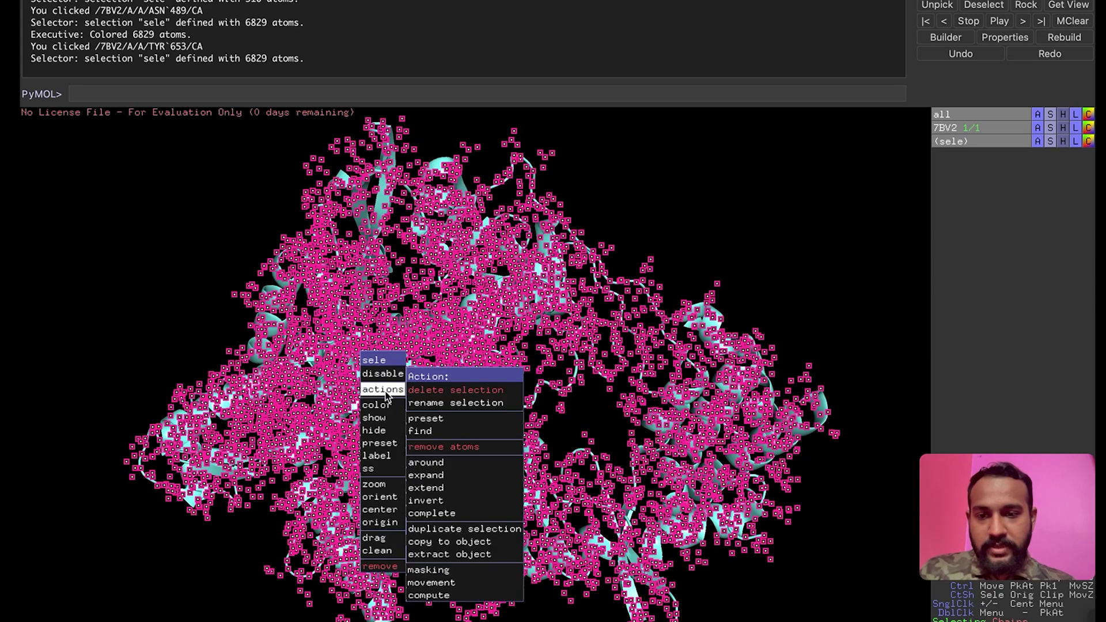
mouse_move(449, 458)
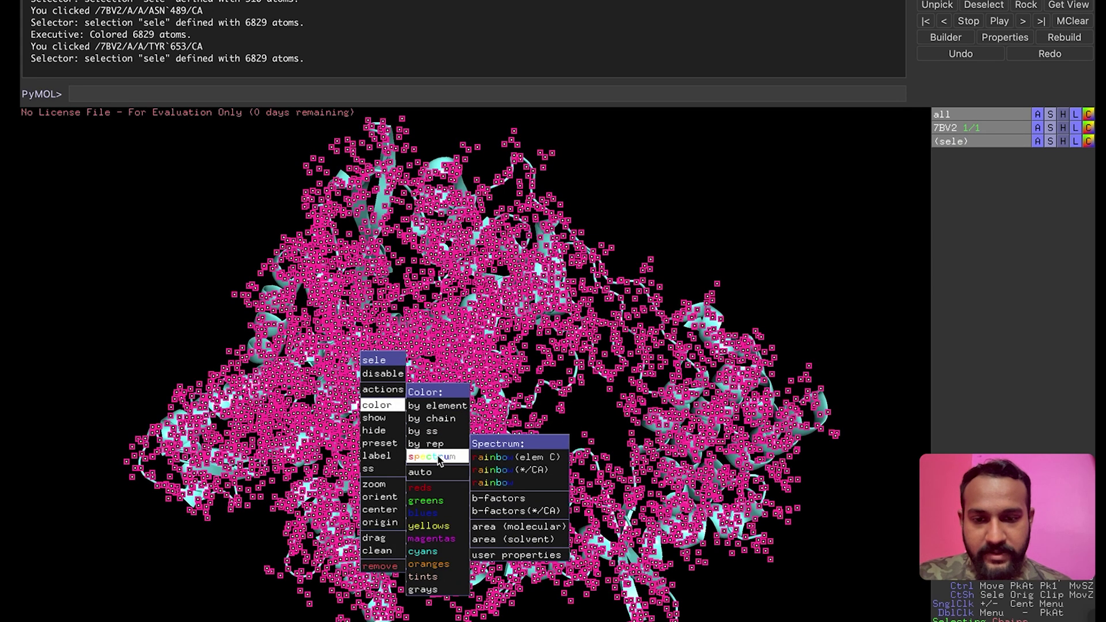
click(519, 472)
click(749, 164)
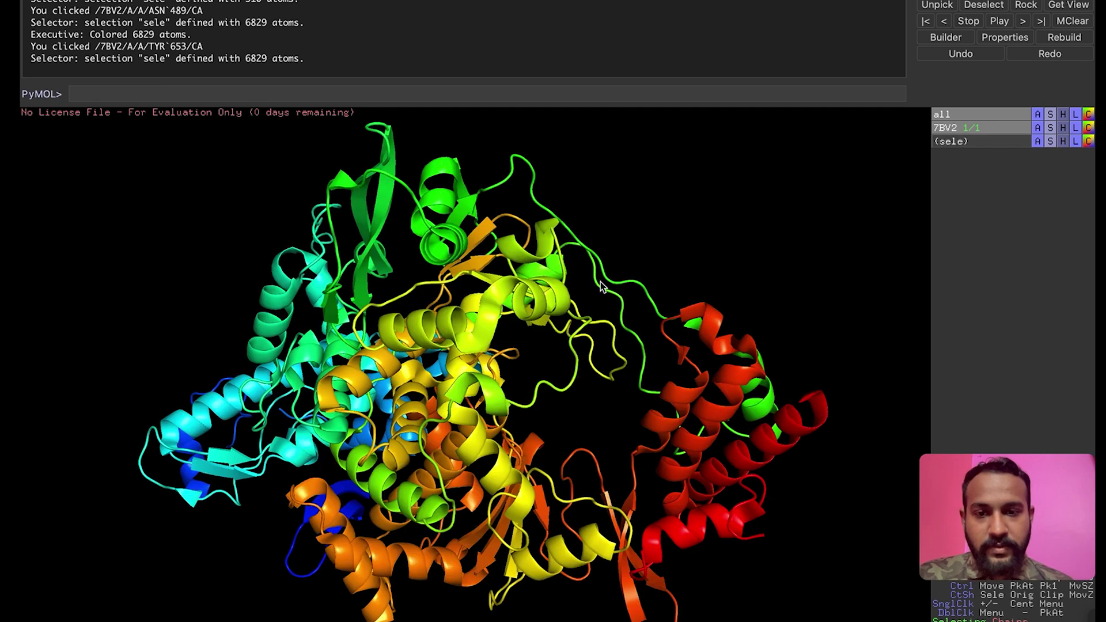
drag(494, 368, 380, 396)
drag(522, 422, 471, 338)
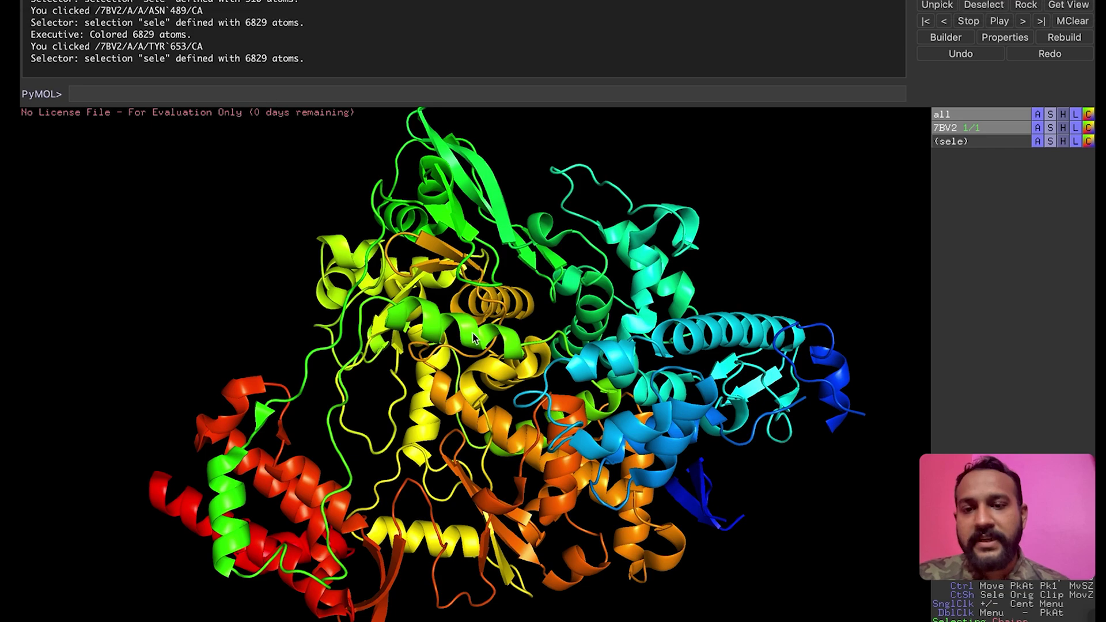
scroll(472, 333, down, 3)
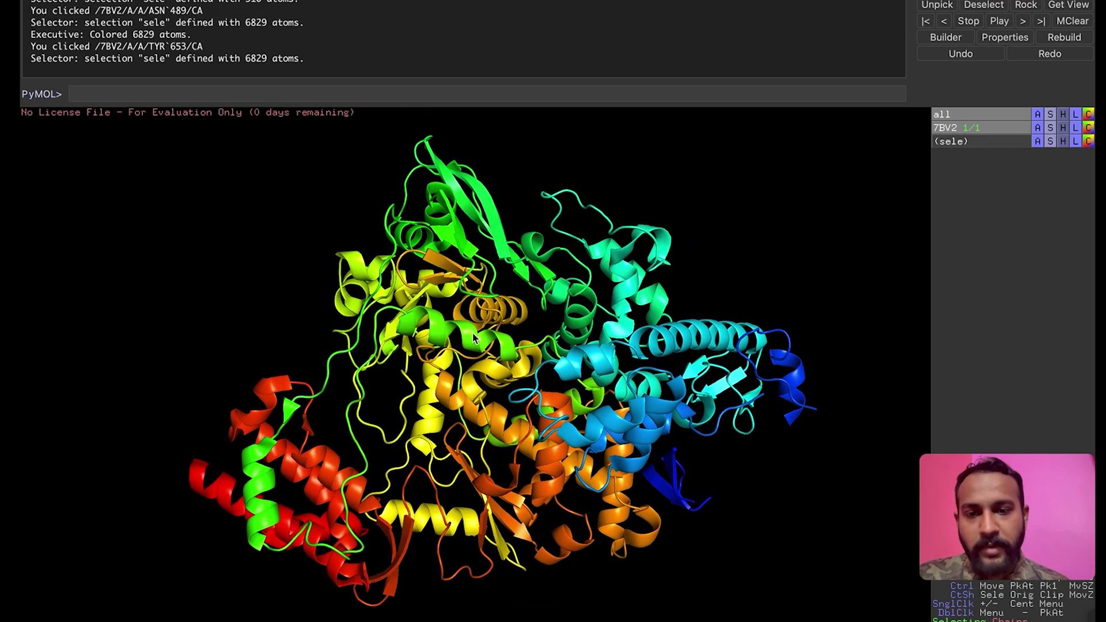
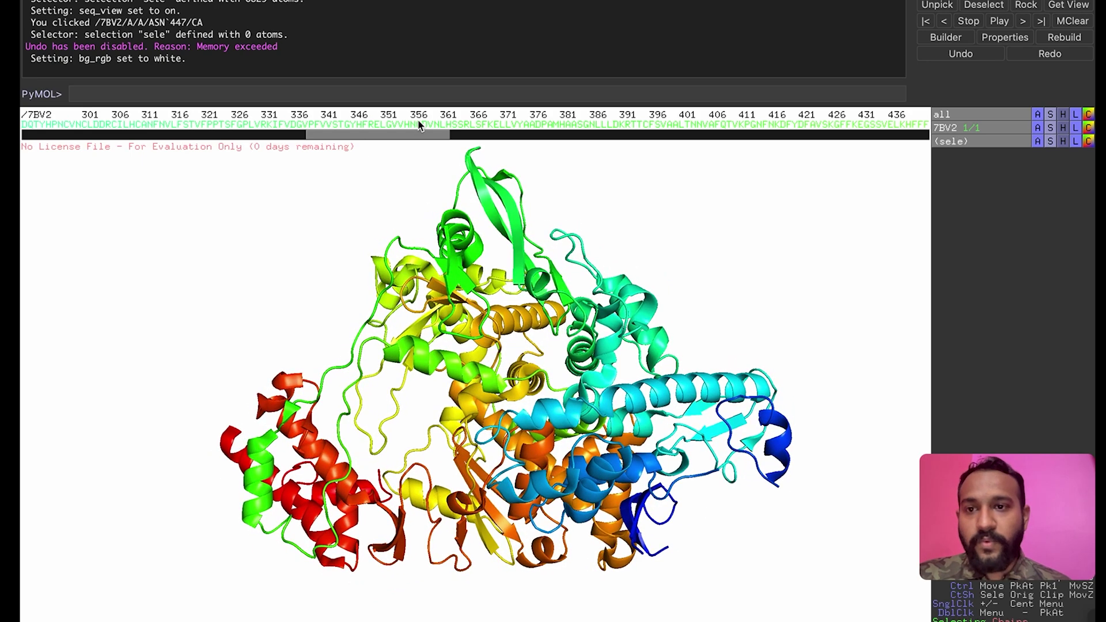
Set the display quality to Maximum Quality
mouse_move(421, 1)
click(259, 1)
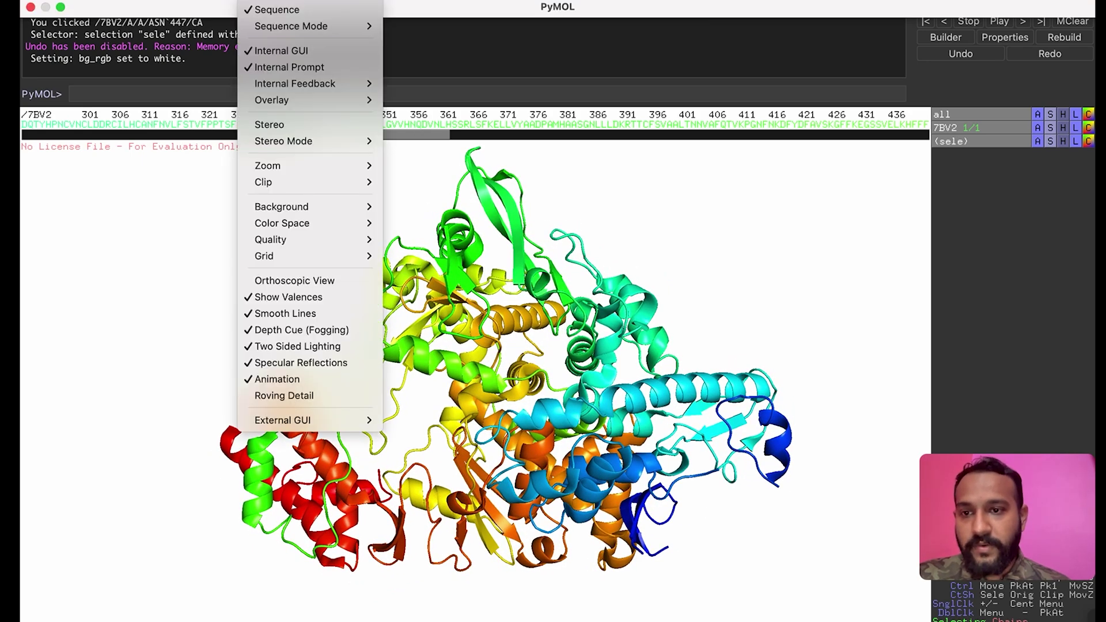
mouse_move(300, 239)
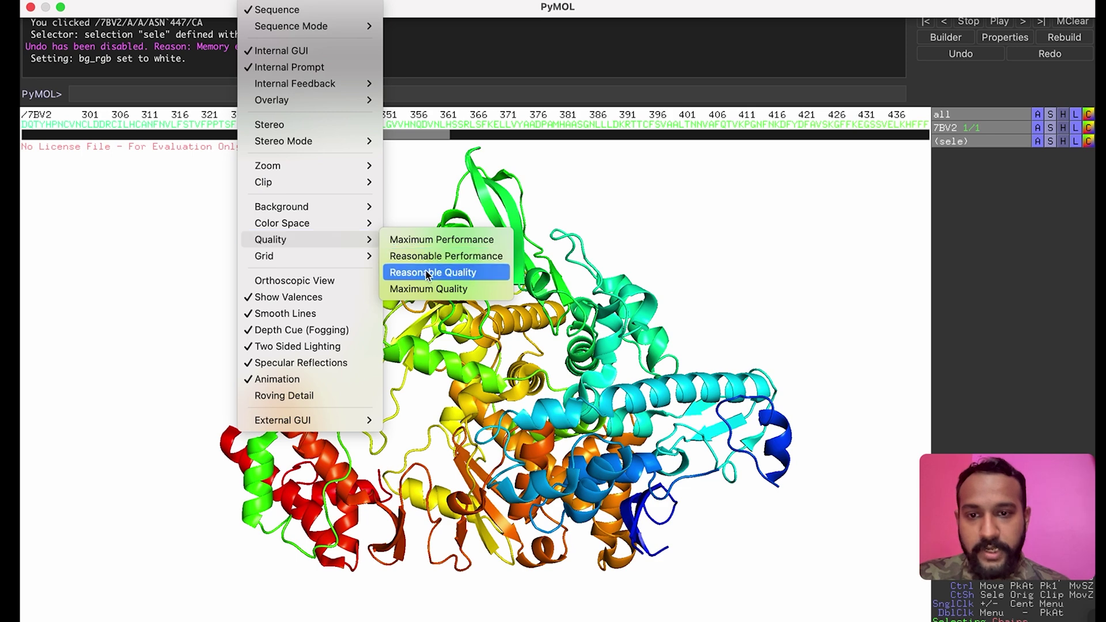
click(428, 289)
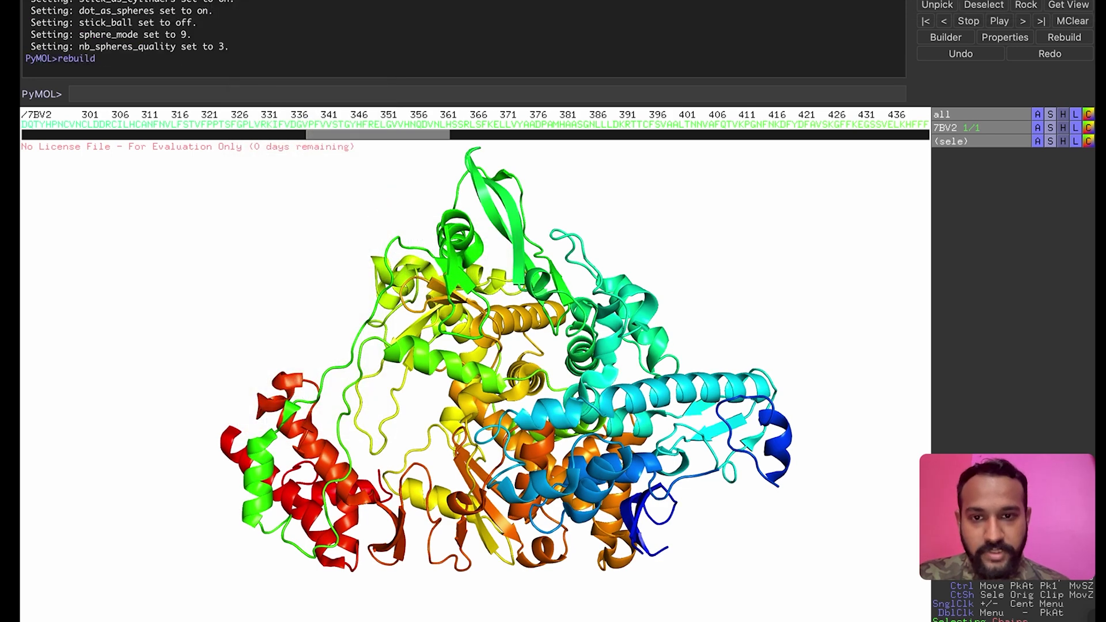
Change the colour space to CMYK (for publications) and rotate the protein slightly to inspect the new colours
mouse_move(353, 2)
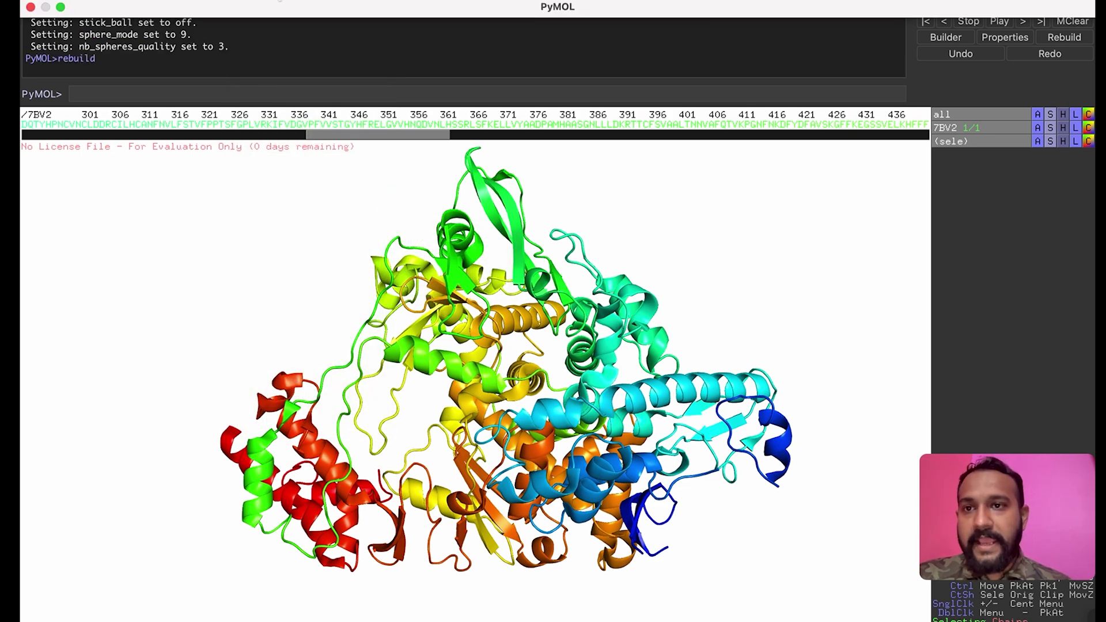
click(256, 3)
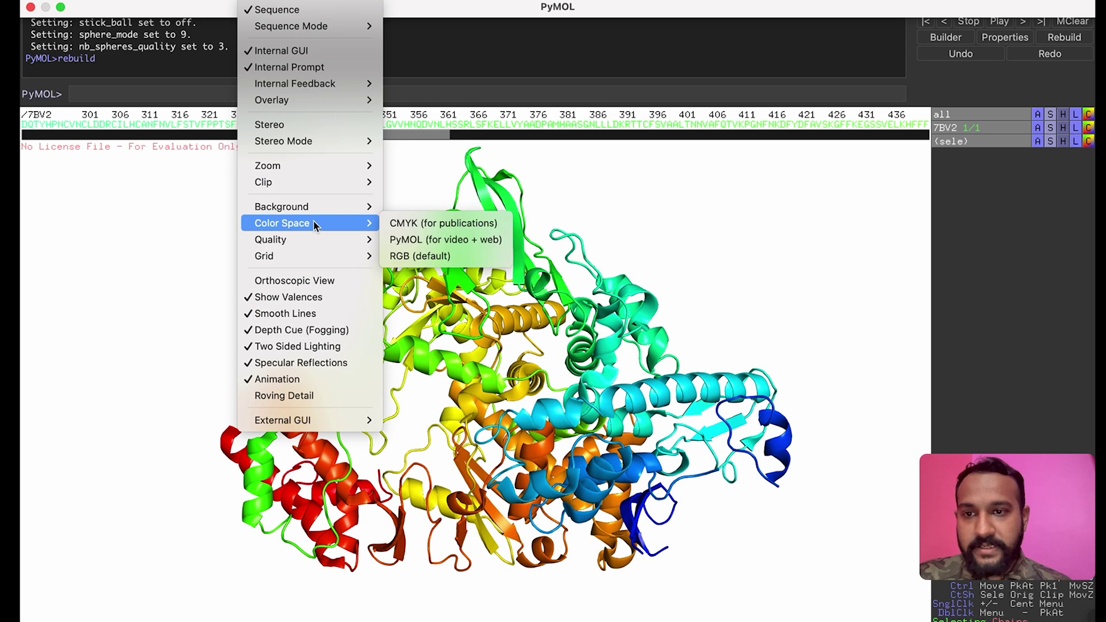
mouse_move(328, 211)
mouse_move(319, 232)
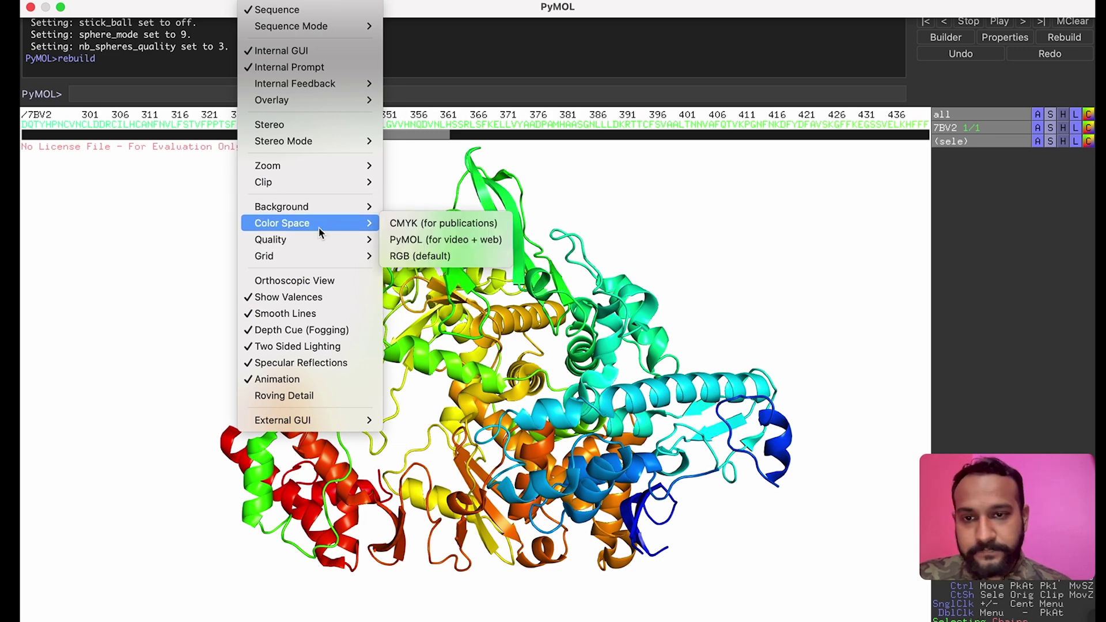
click(434, 225)
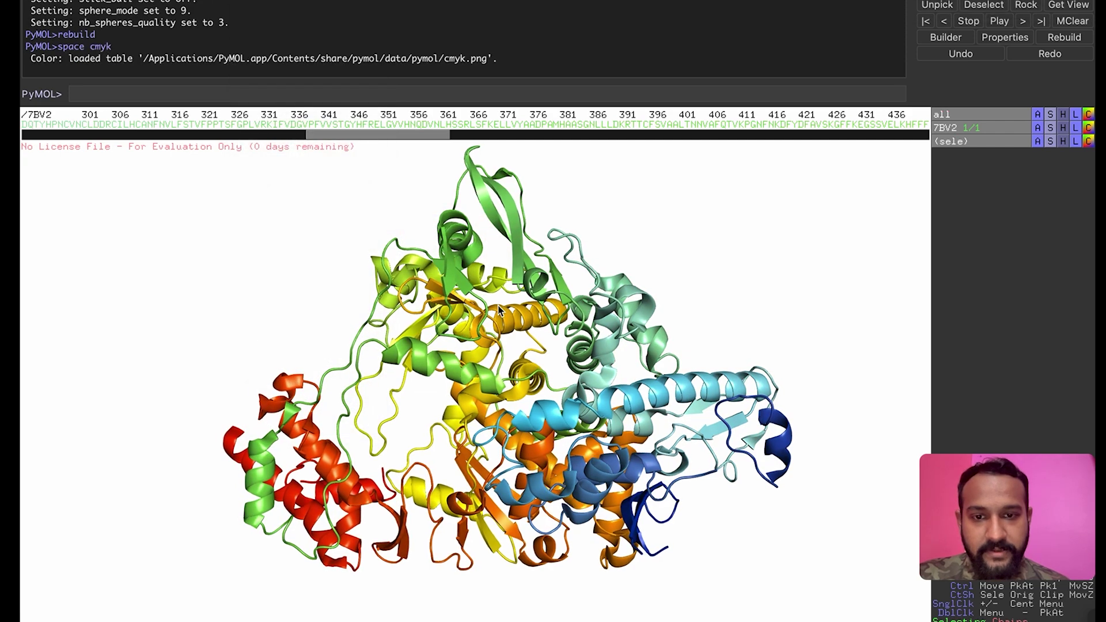
mouse_move(499, 311)
mouse_down()
mouse_move(531, 316)
mouse_move(514, 316)
mouse_up()
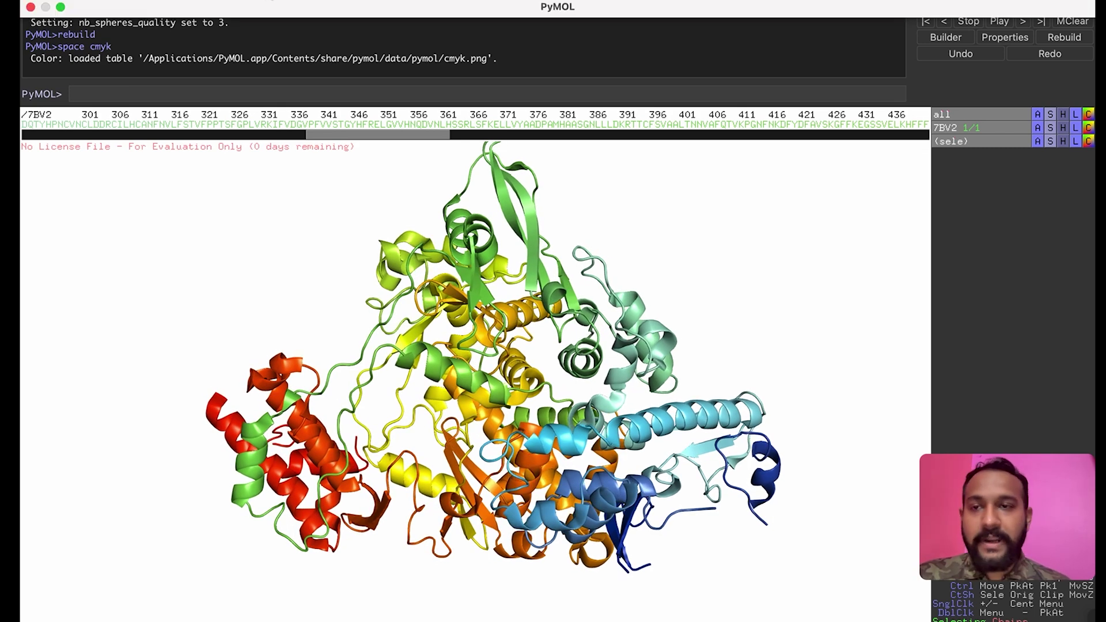
Enable the Ball and Stick setting for lines and sticks
click(272, 0)
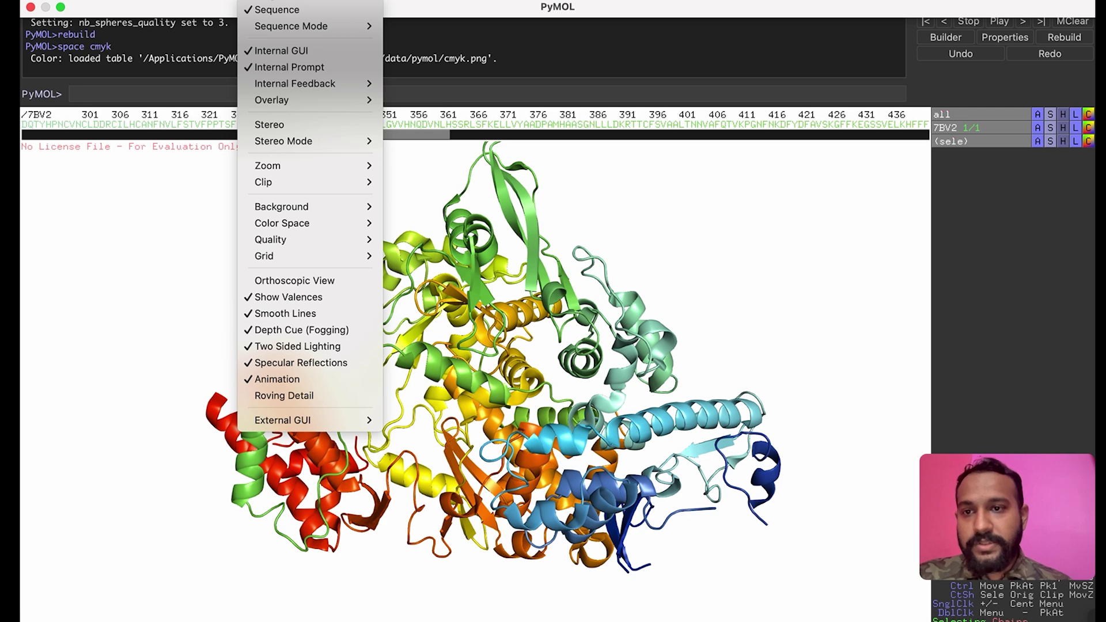
mouse_move(310, 0)
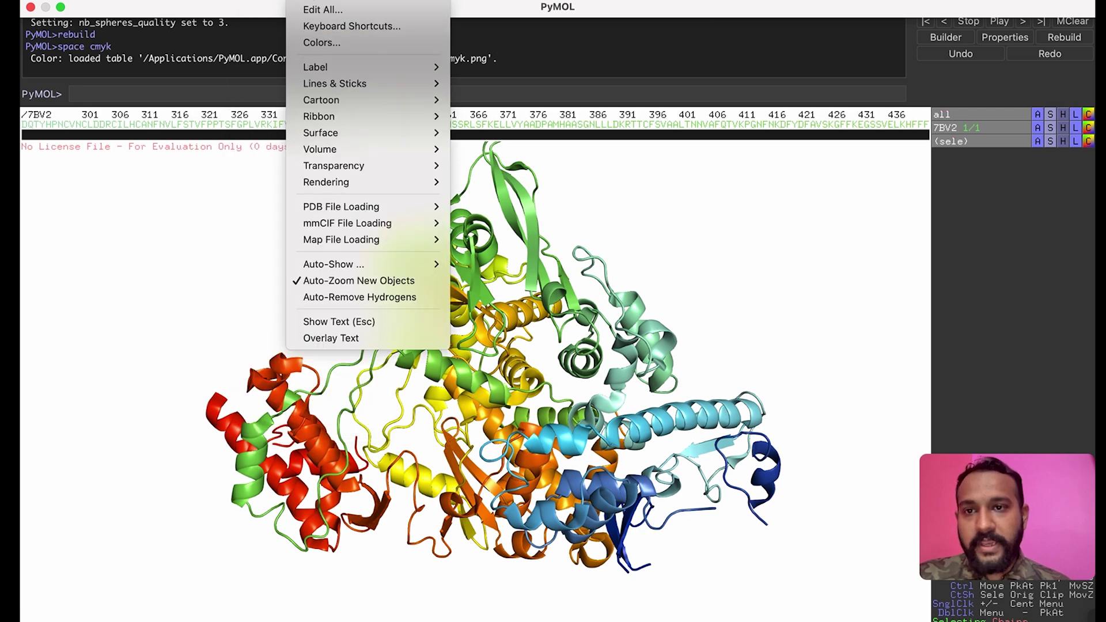
mouse_move(338, 68)
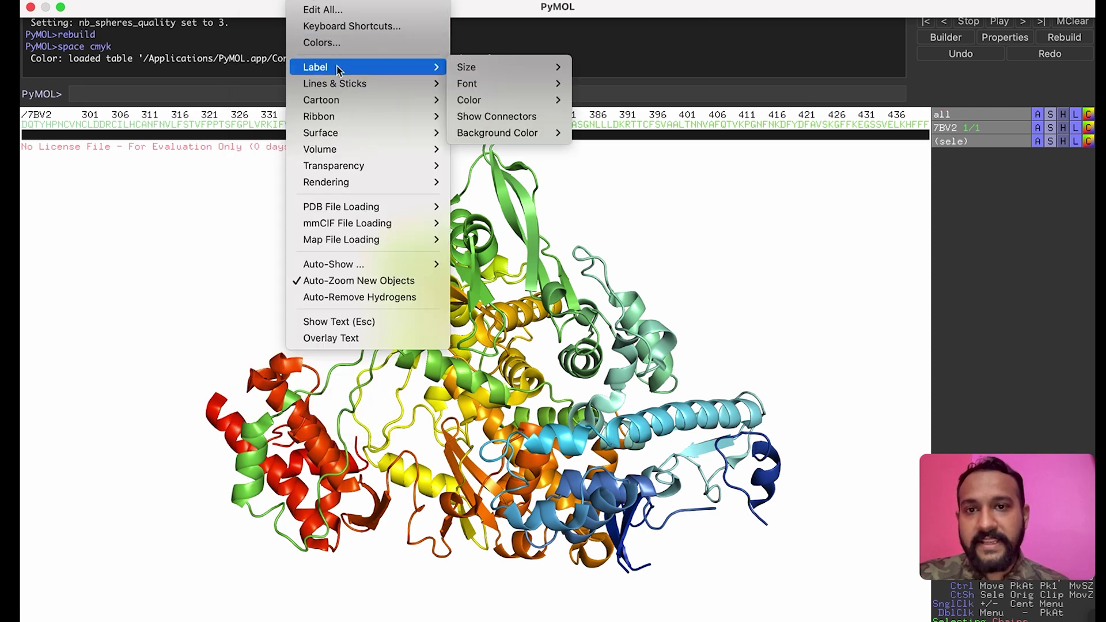
mouse_move(394, 89)
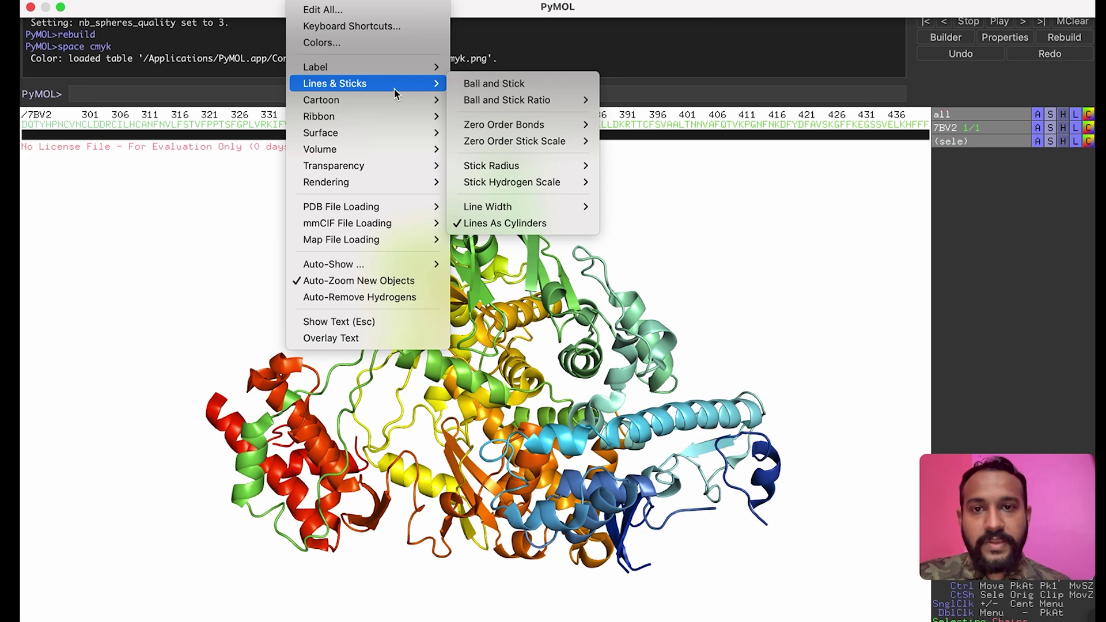
click(479, 89)
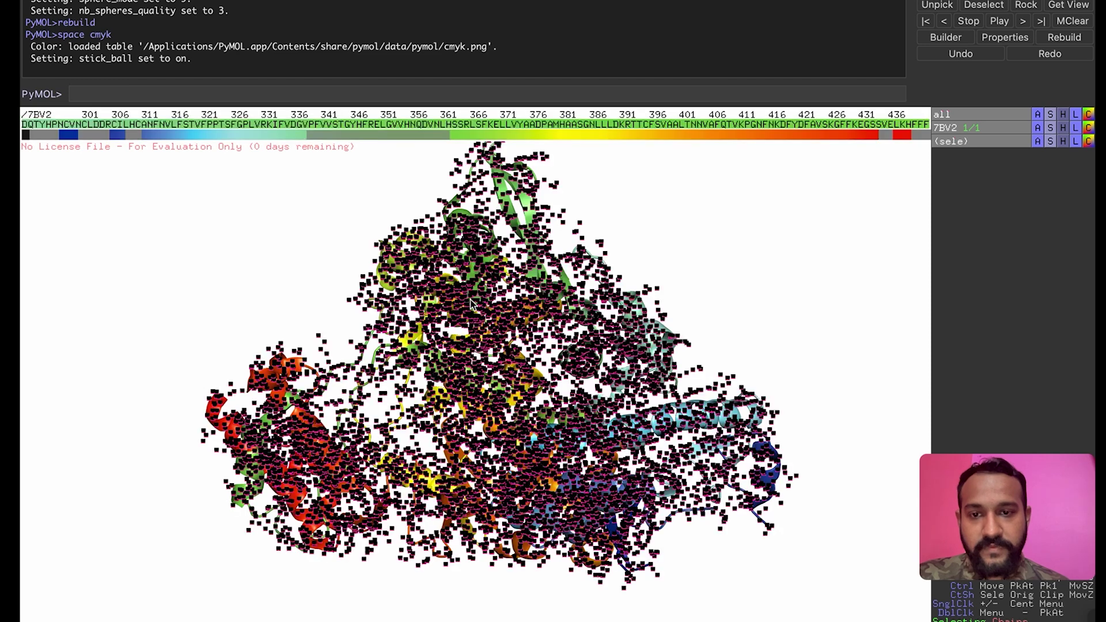
Select the whole of chain A, check the available ball and stick ratios, and clear the selection highlight
click(473, 304)
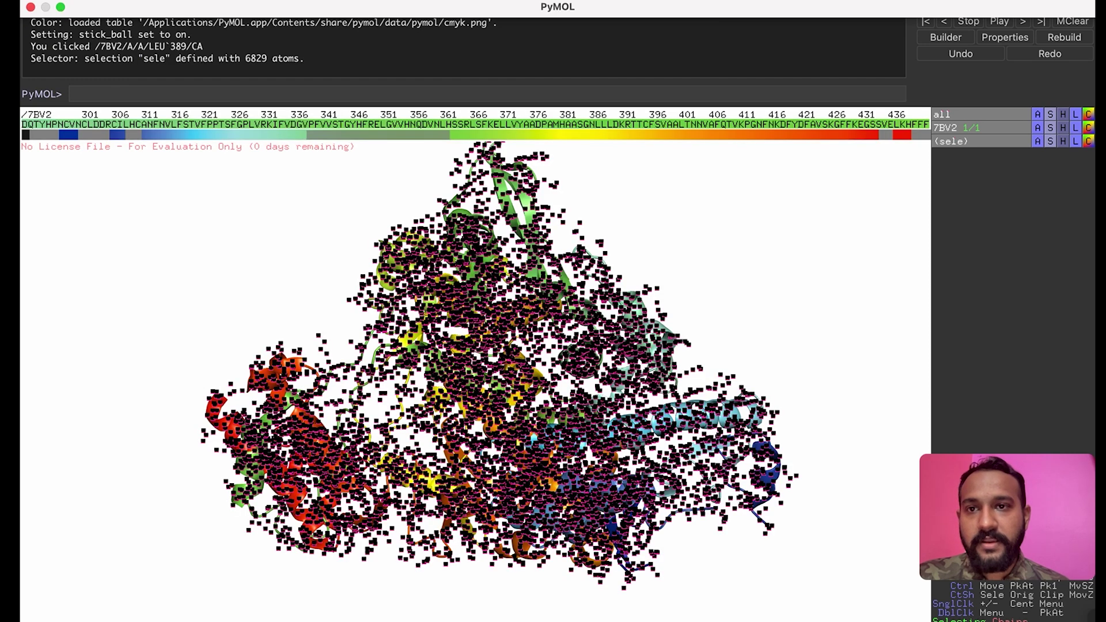
click(305, 1)
mouse_move(362, 83)
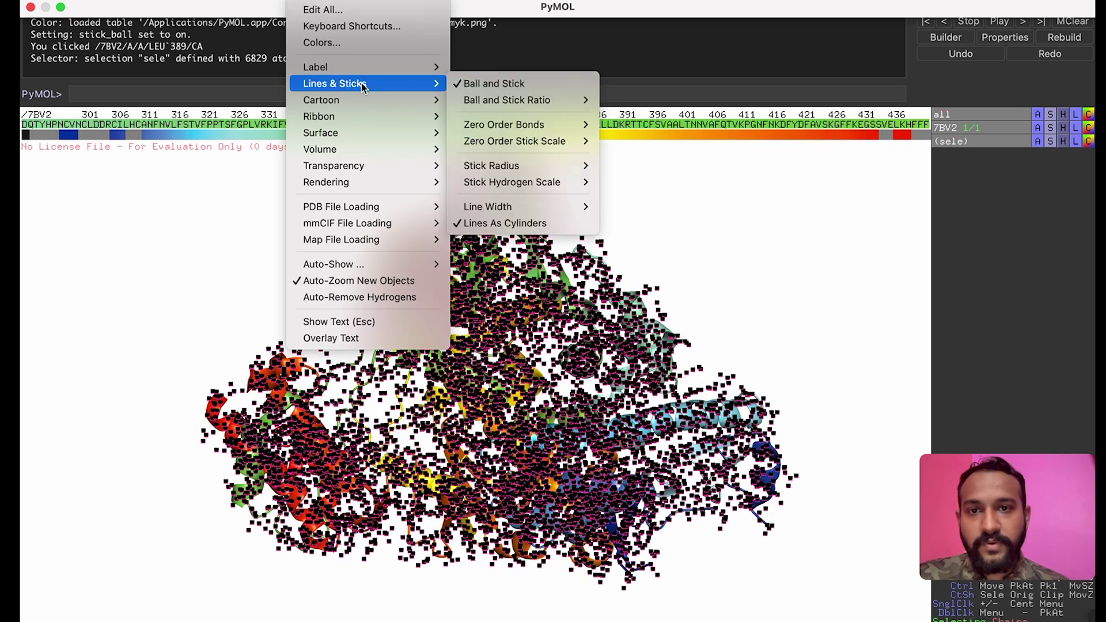
mouse_move(498, 107)
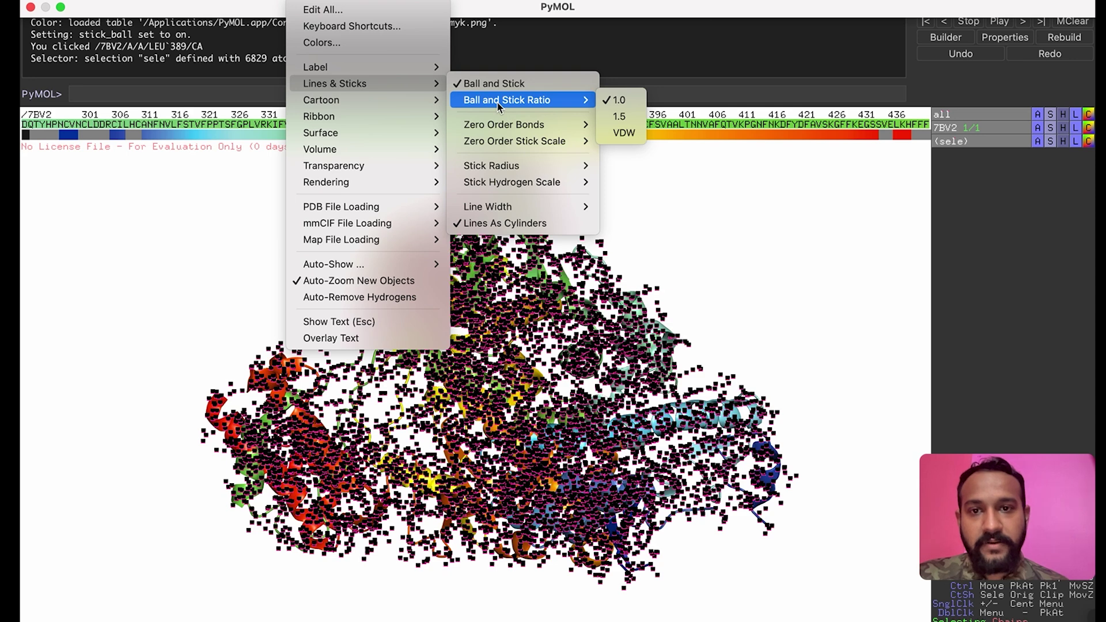
click(378, 97)
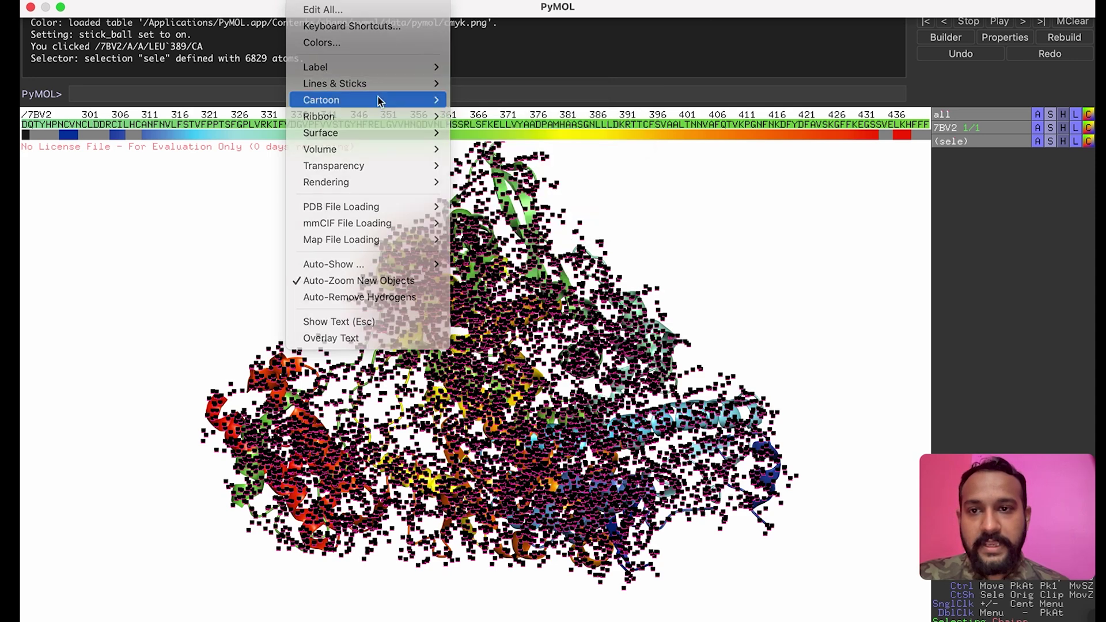
click(698, 267)
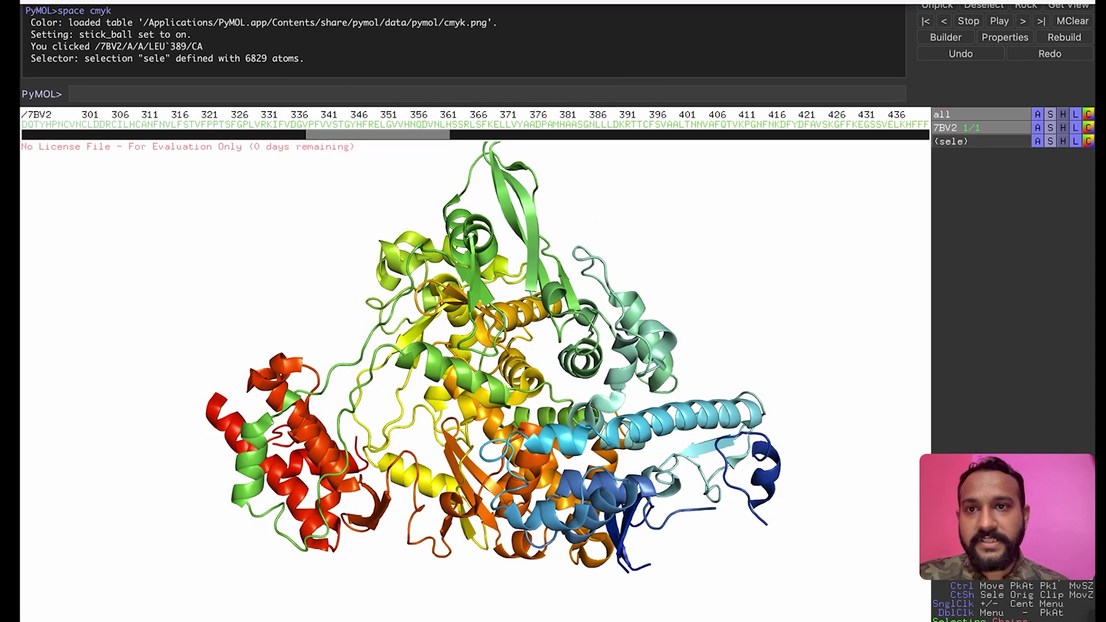
click(276, 1)
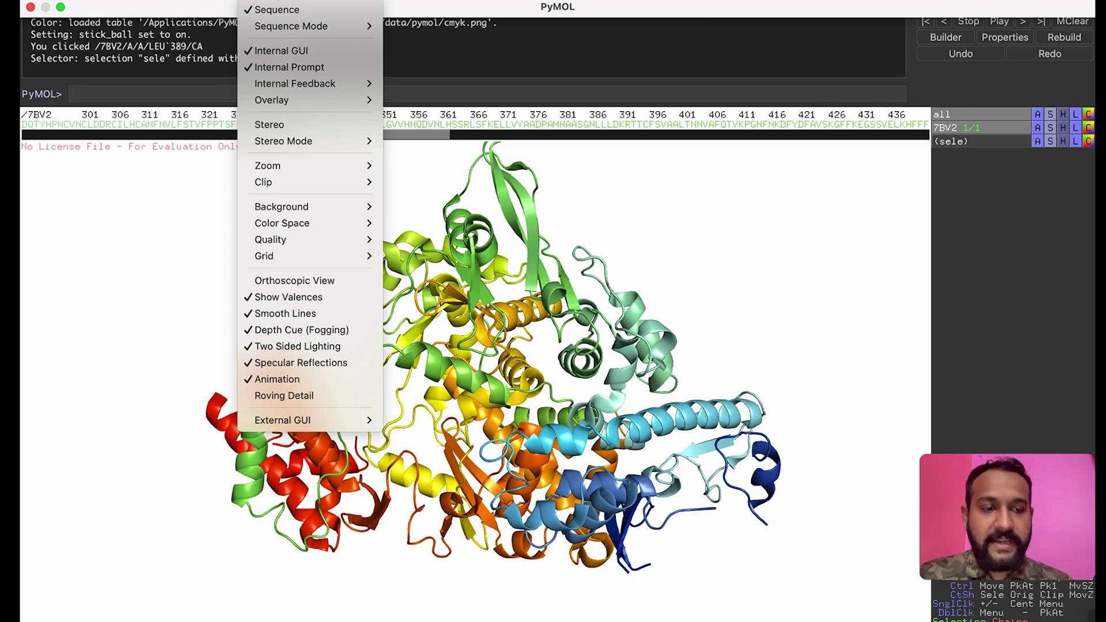
mouse_move(306, 98)
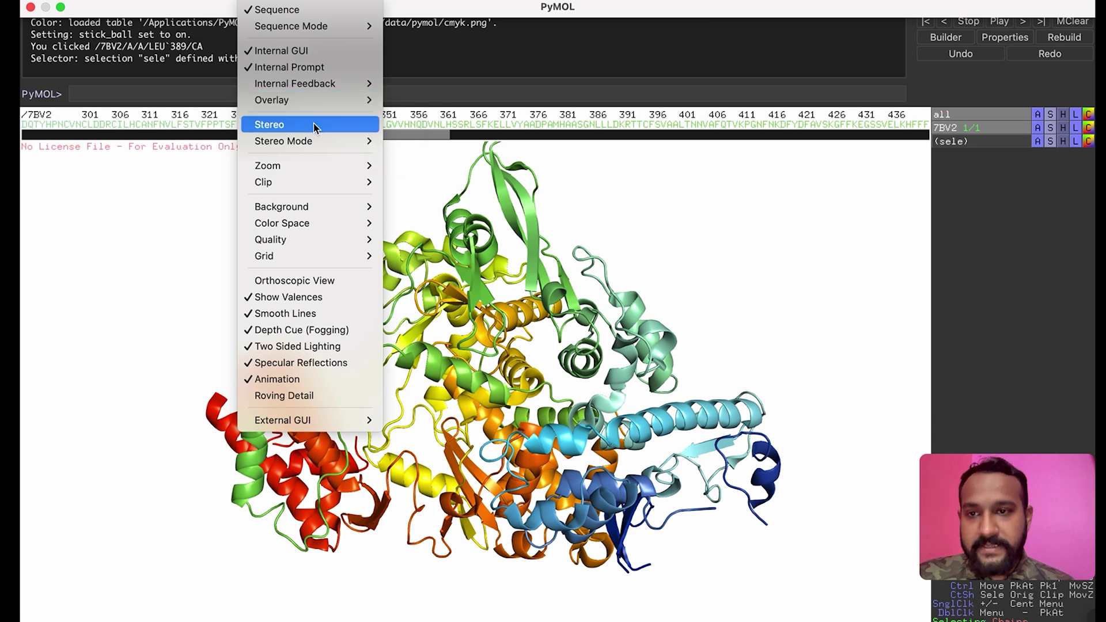
mouse_move(320, 145)
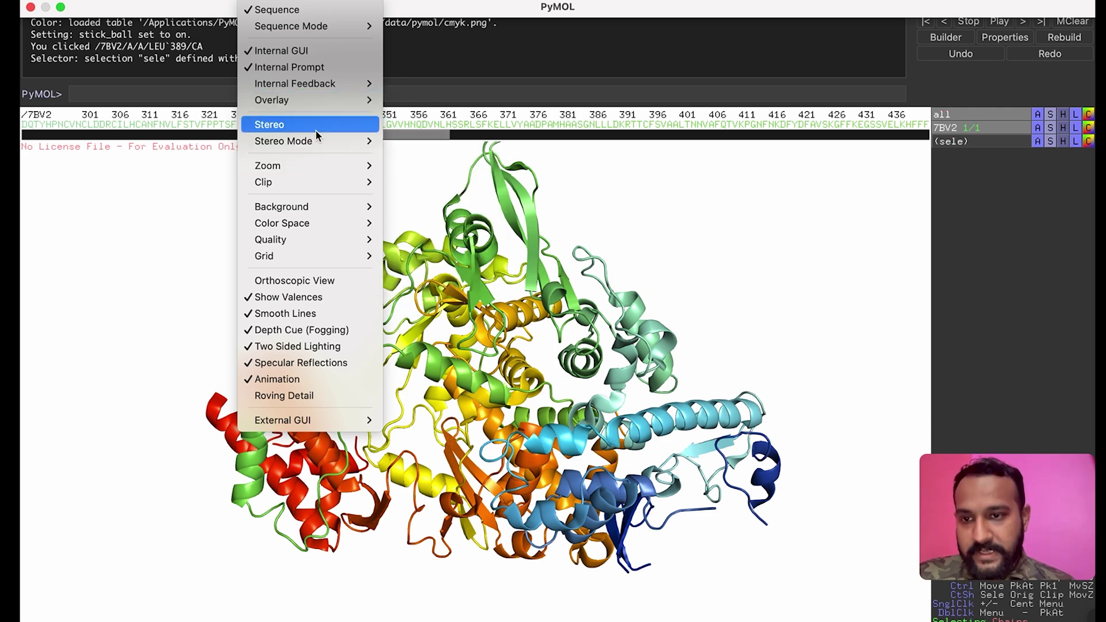
mouse_move(316, 241)
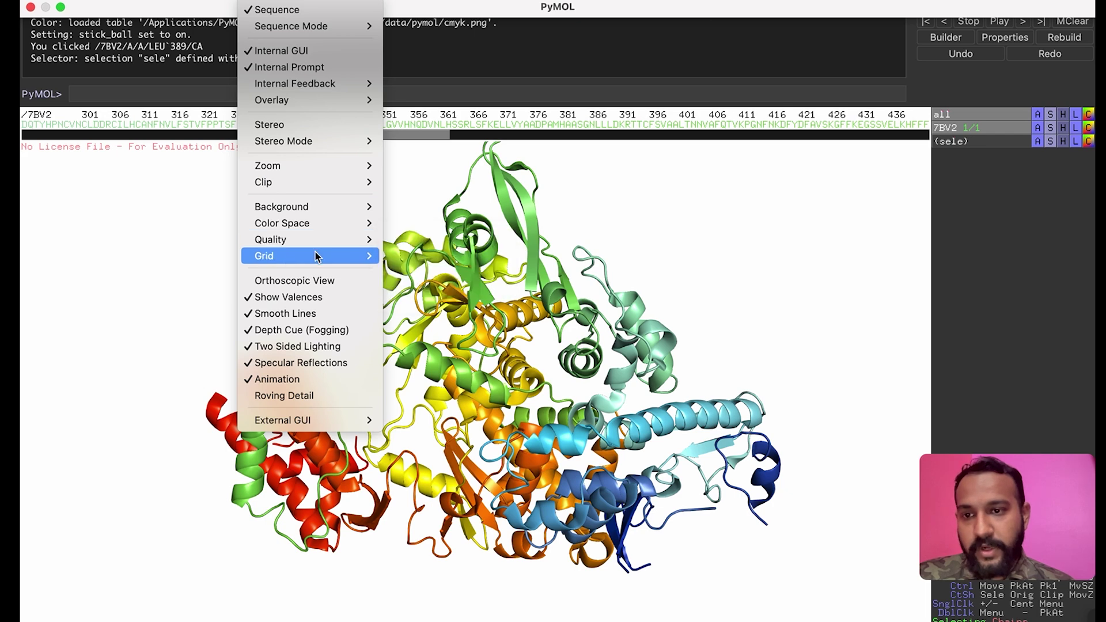
mouse_move(328, 1)
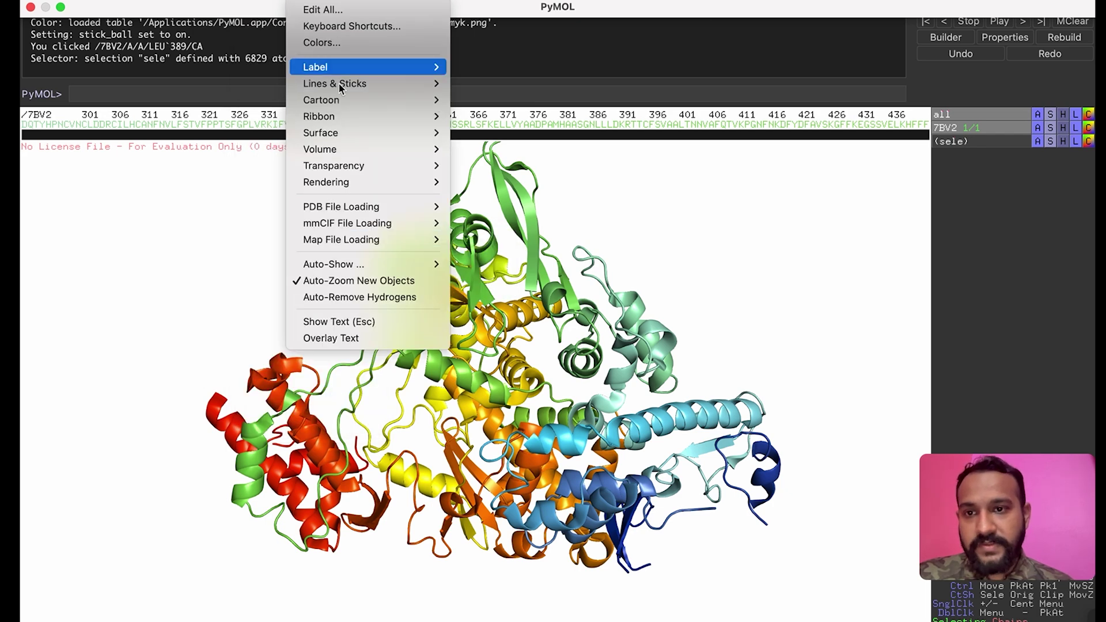
mouse_move(371, 136)
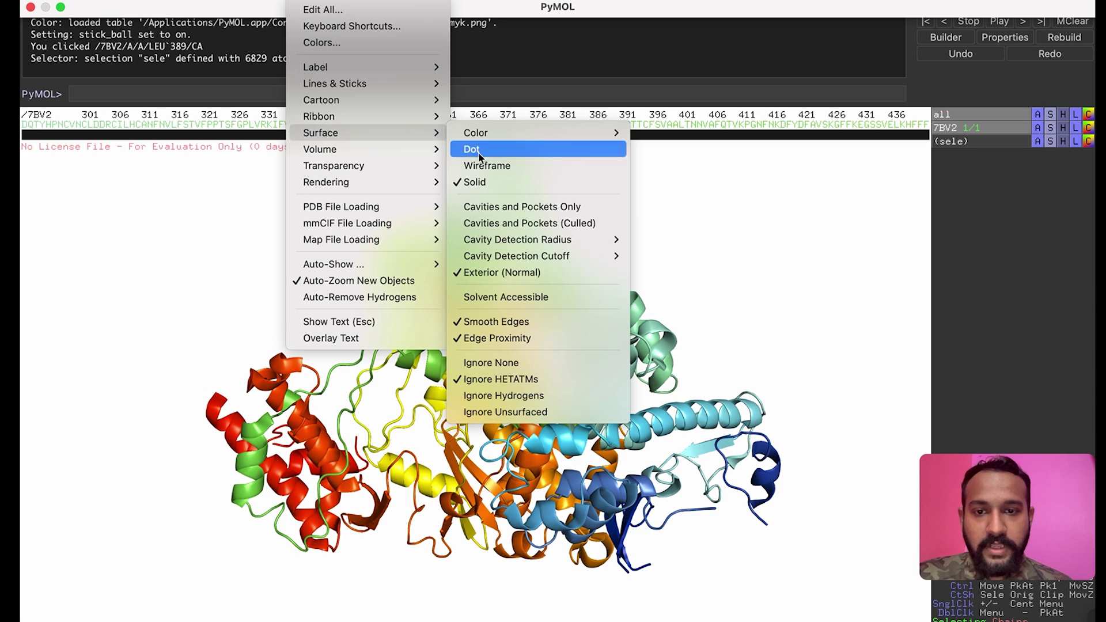
mouse_move(393, 116)
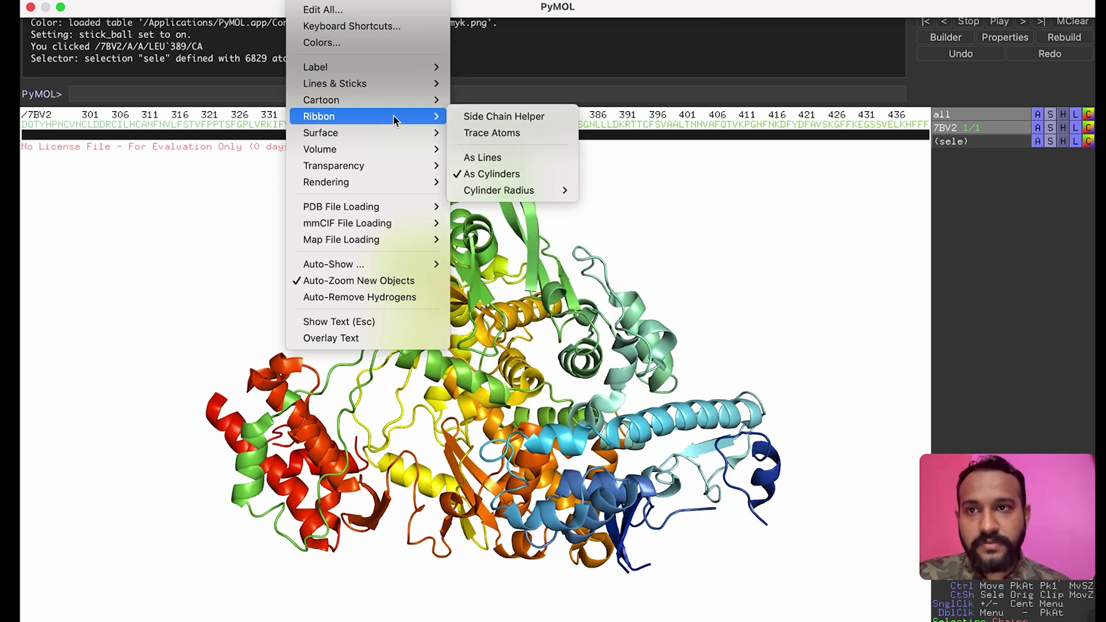
mouse_move(270, 1)
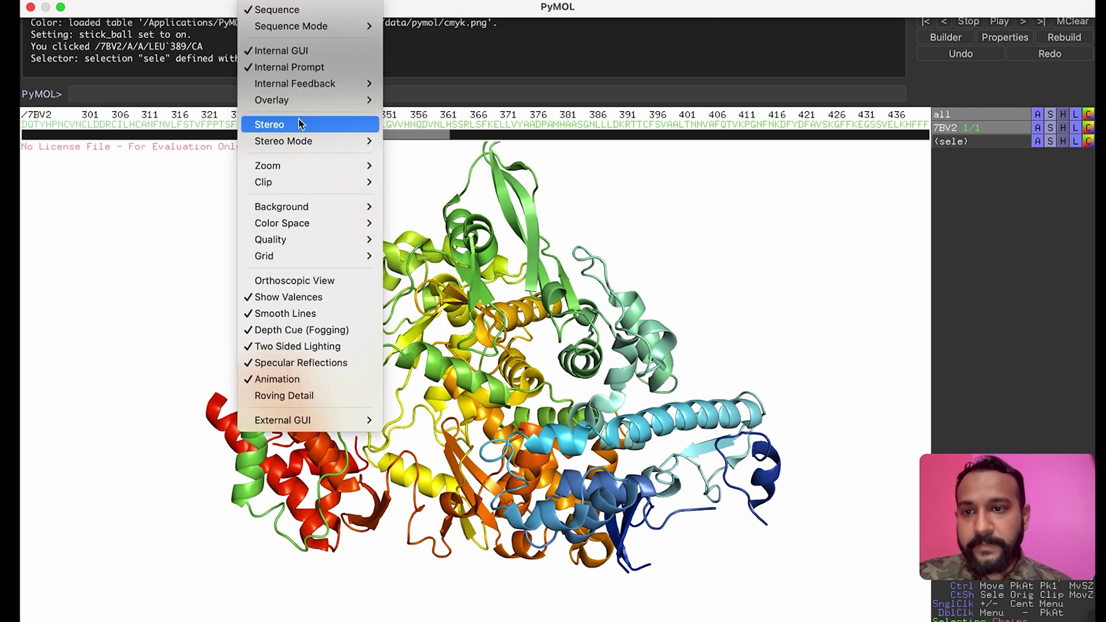
mouse_move(333, 169)
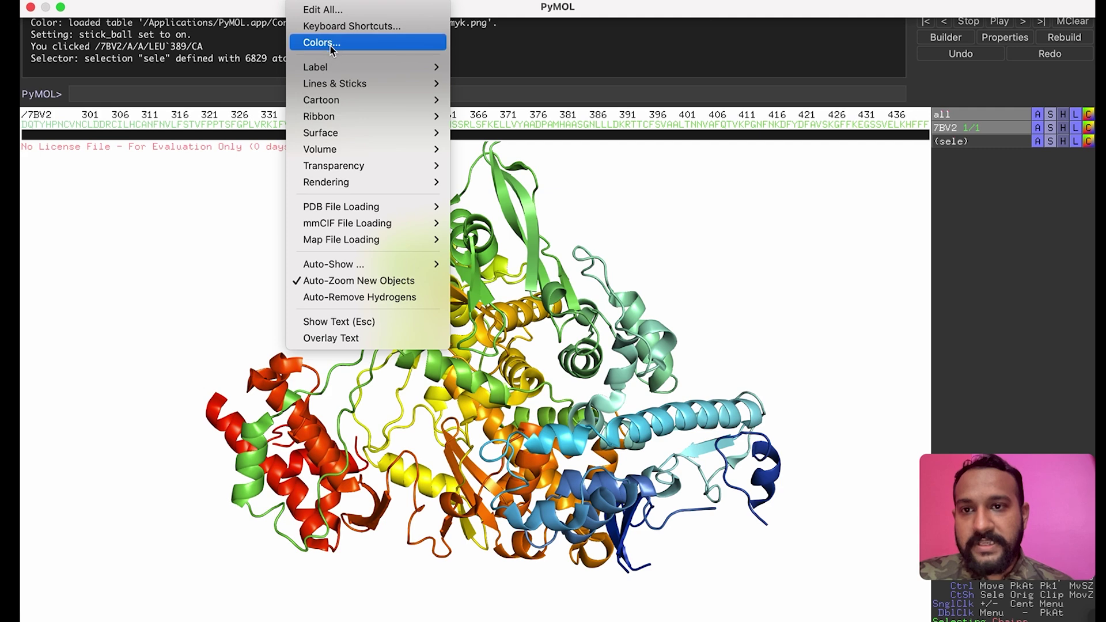
Turn on fancy helices for the cartoon and rotate the protein to inspect the helix shapes
mouse_move(490, 70)
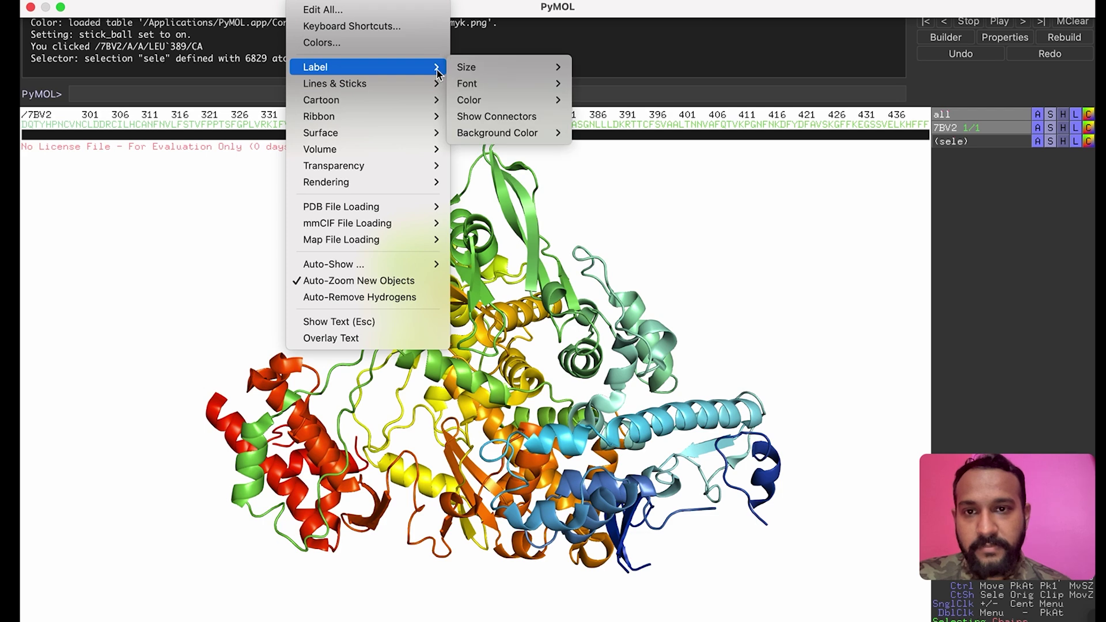
mouse_move(430, 101)
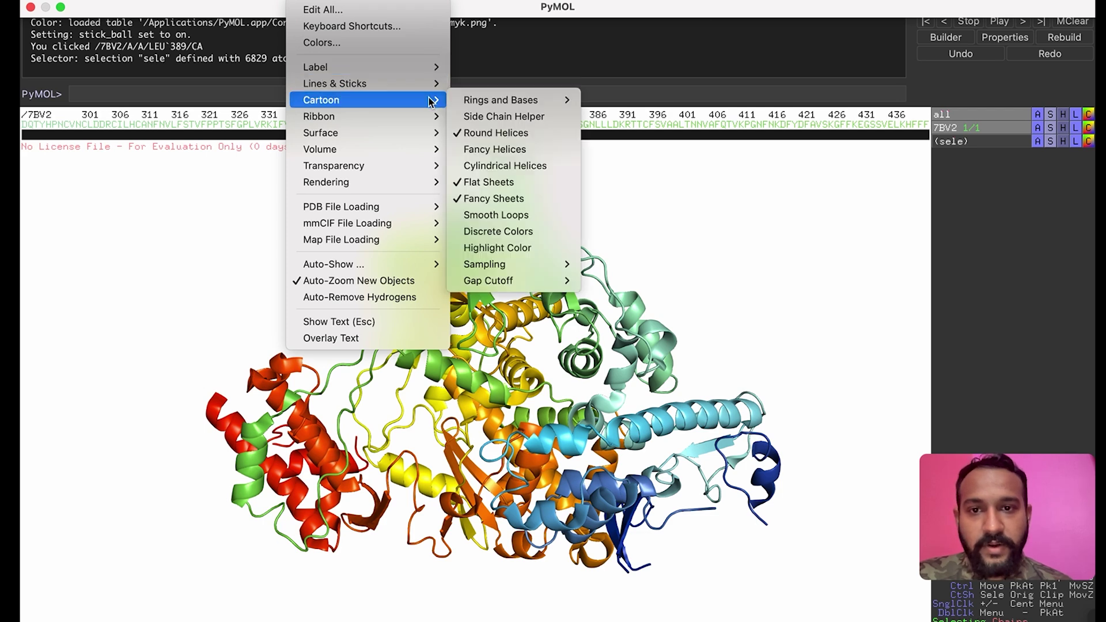
click(499, 151)
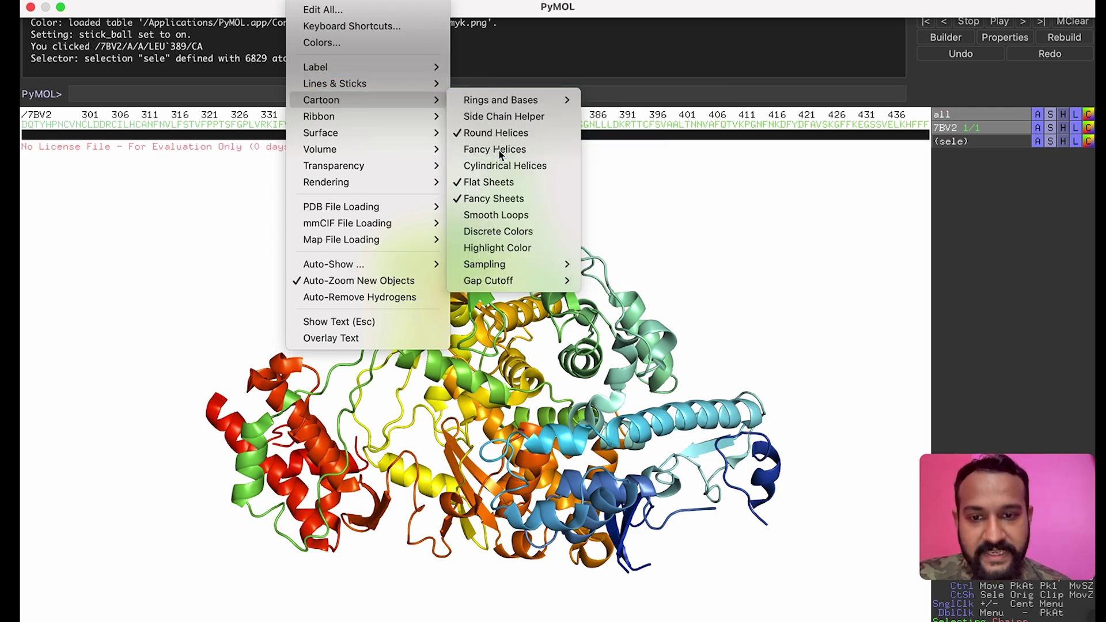
drag(462, 354, 555, 383)
drag(658, 396, 540, 398)
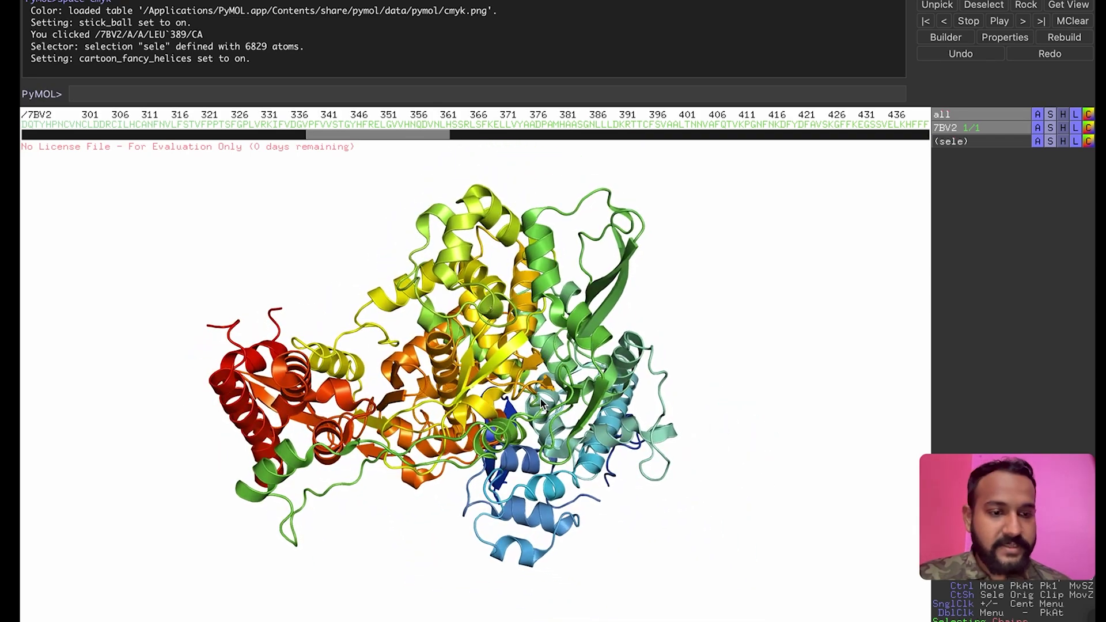
Examine the session saving and image export options, including PNG, and rotate the protein to compare viewing angles
click(115, 1)
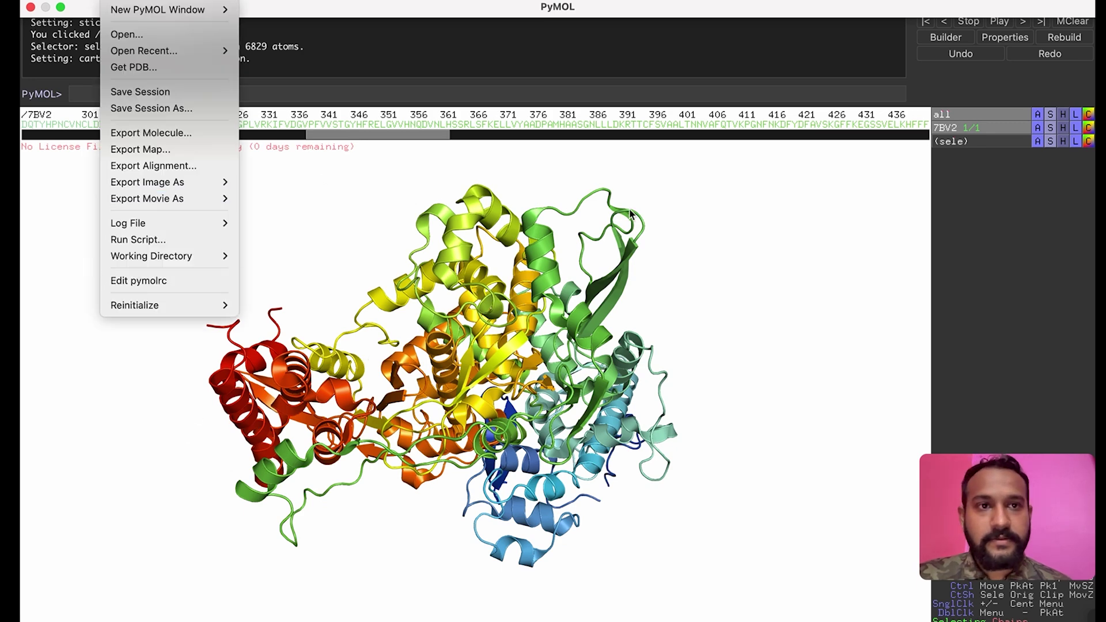
click(828, 1)
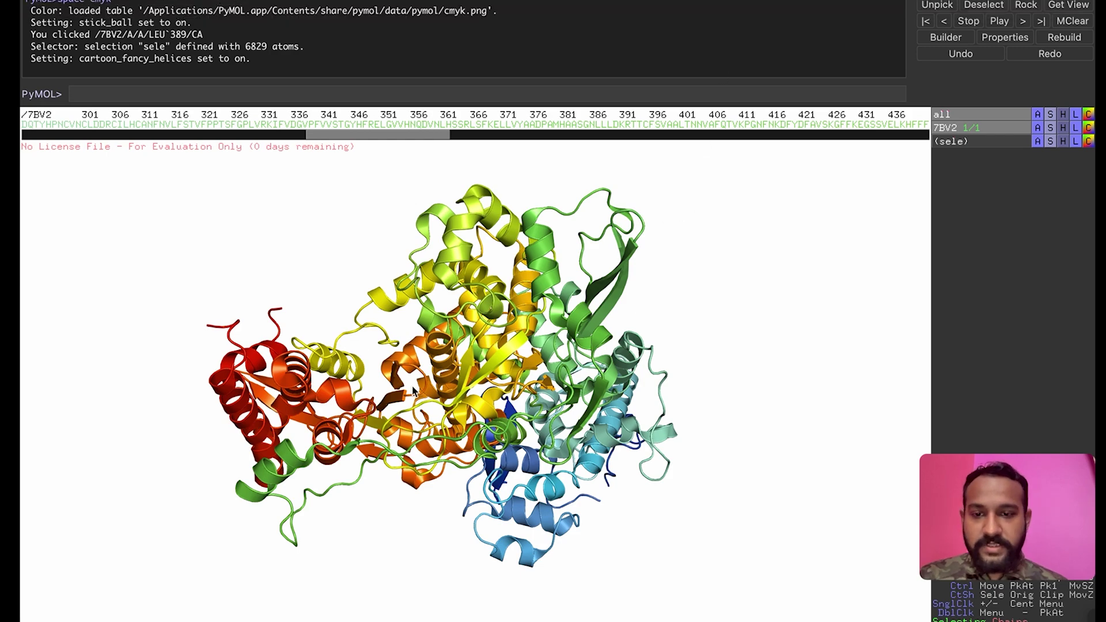
drag(412, 392, 386, 396)
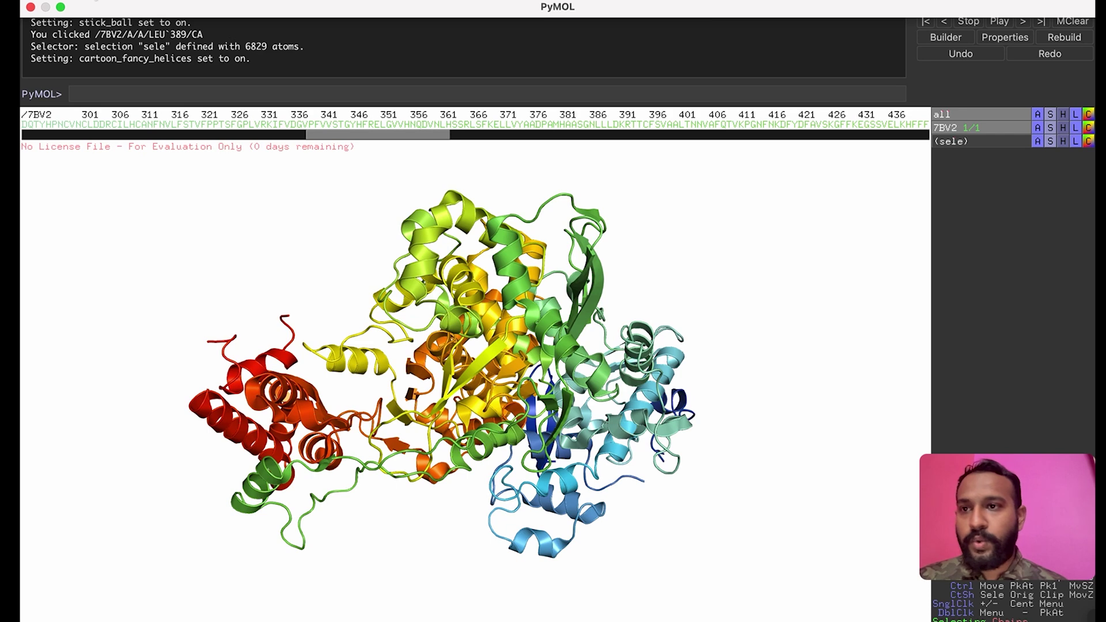
click(114, 1)
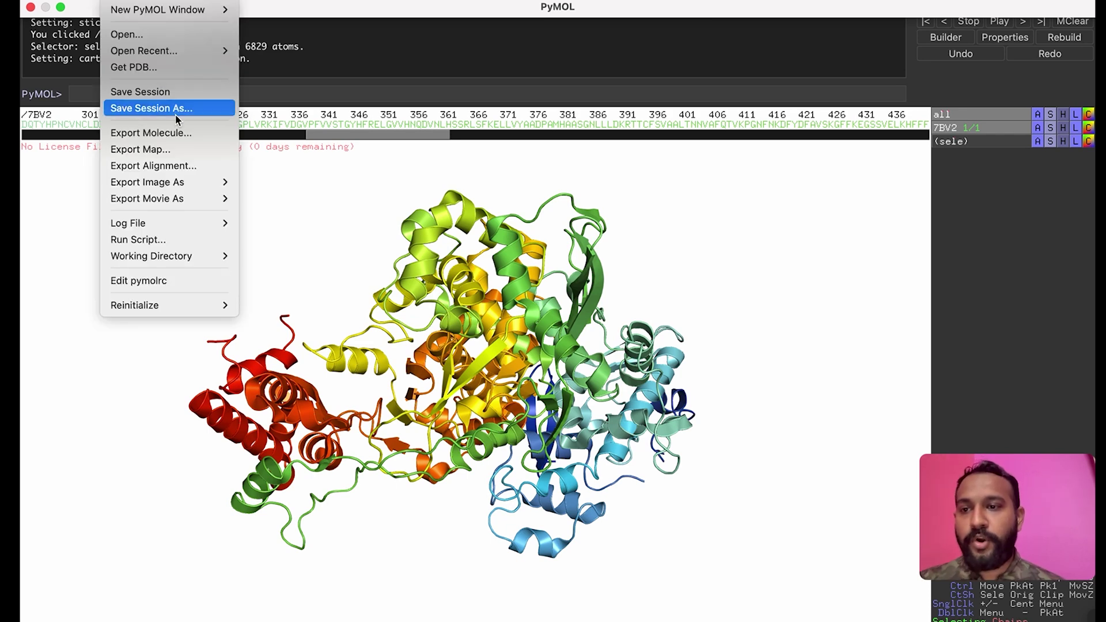
mouse_move(185, 186)
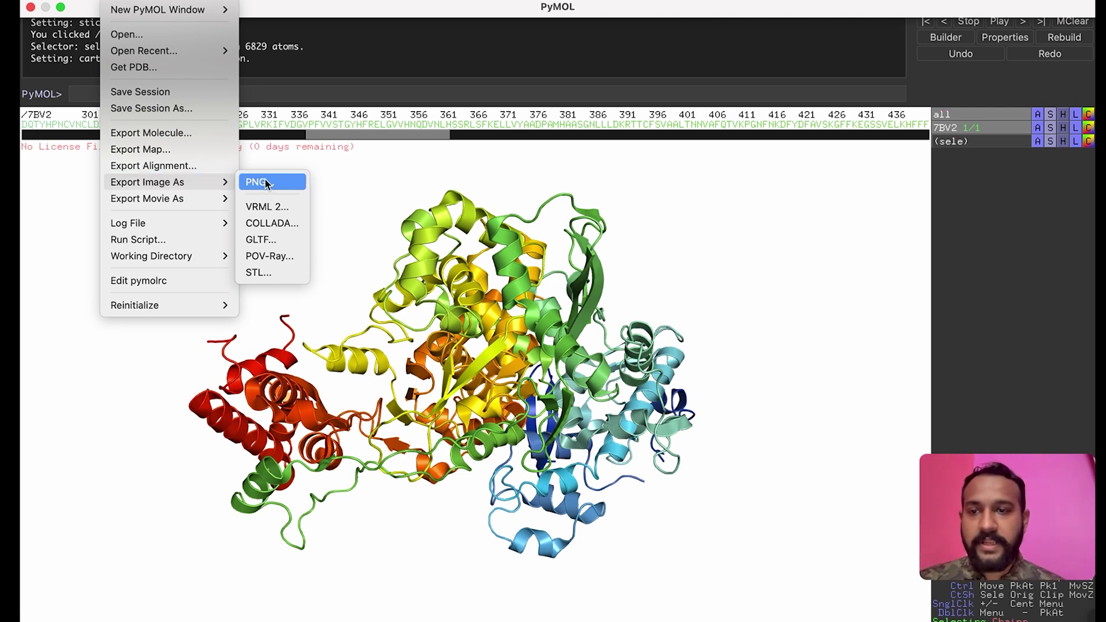
click(697, 241)
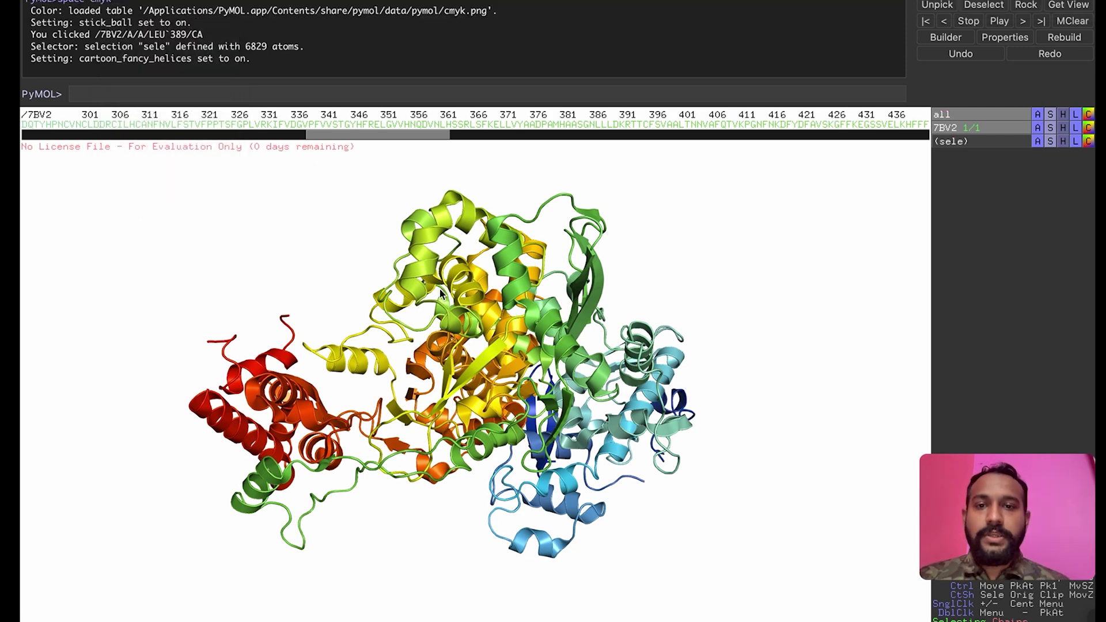
drag(517, 338, 547, 346)
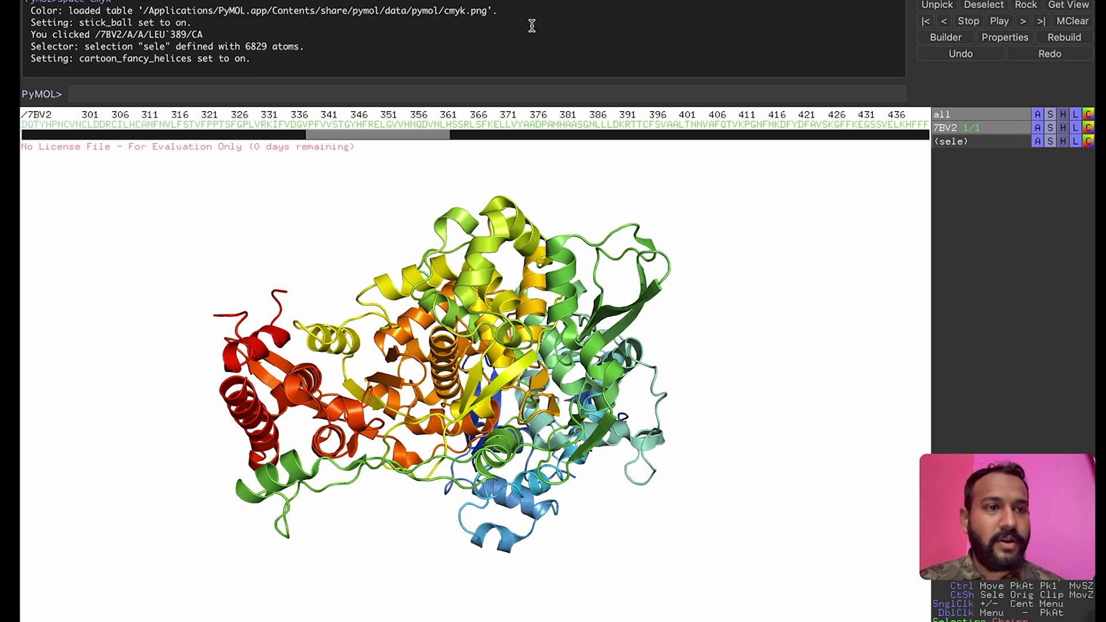
Switch to the desktop and open the IL23R_36CordifolideA folder inside the WetLabTopComplexes folder
mouse_move(100, 18)
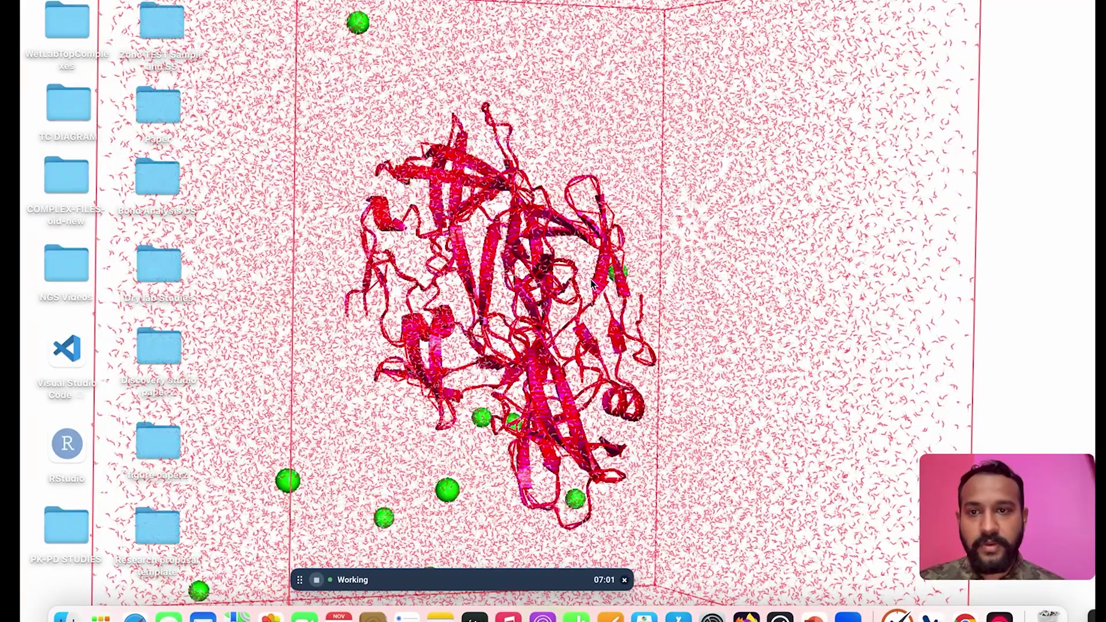
double_click(50, 8)
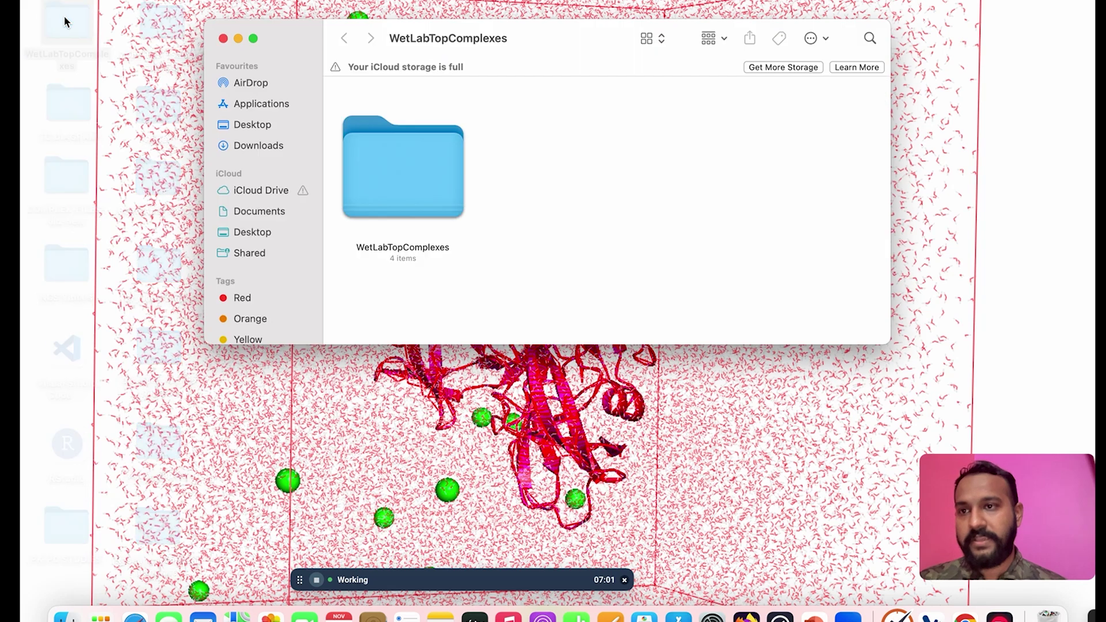
double_click(443, 180)
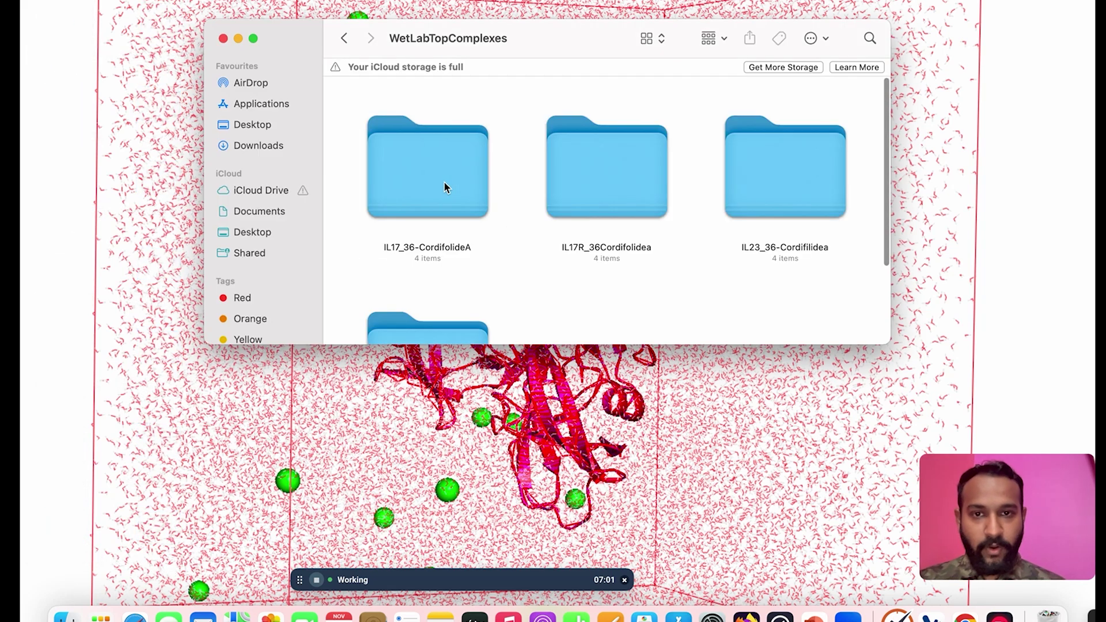
scroll(708, 227, down, 1)
scroll(709, 228, down, 4)
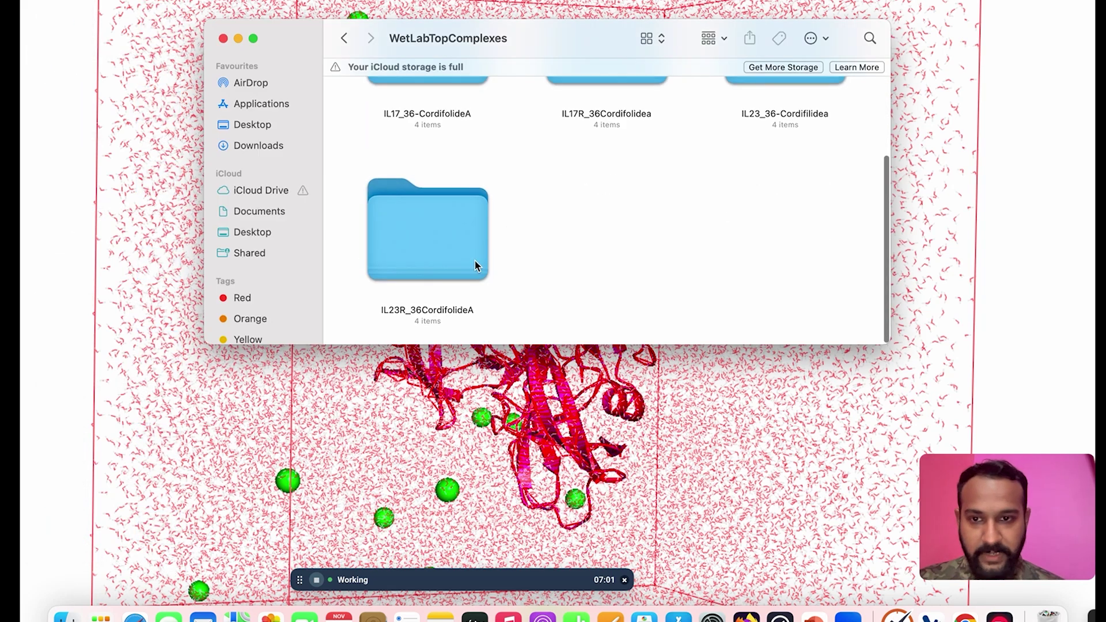
double_click(425, 262)
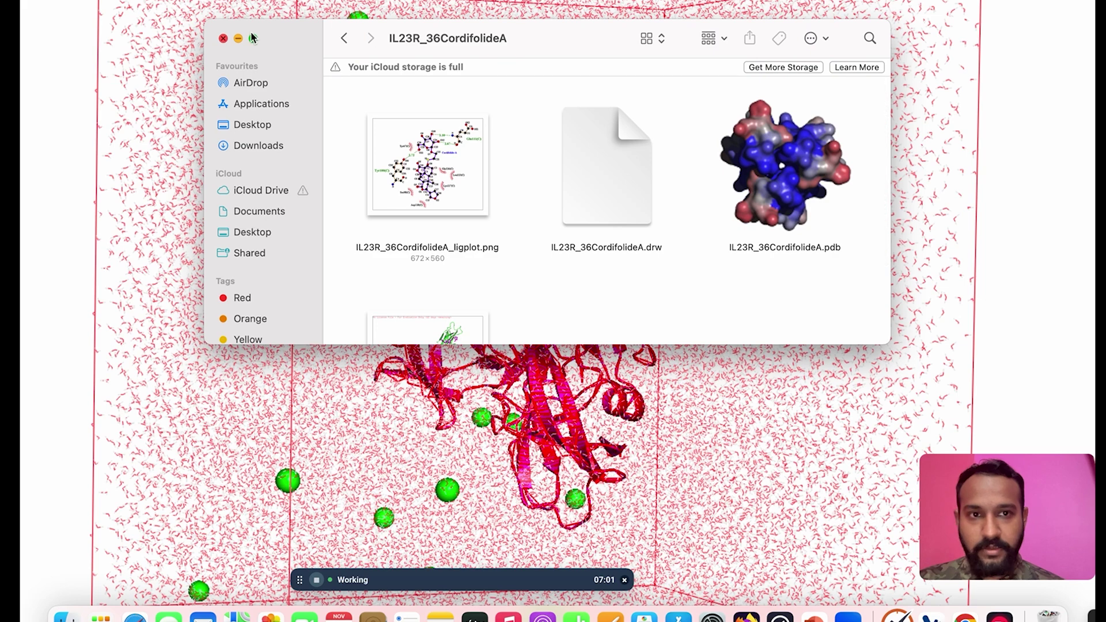
Load IL23R_36CordifolideA.pdb into a new PyMOL session, skipping activation, and expand the window to full screen
click(776, 165)
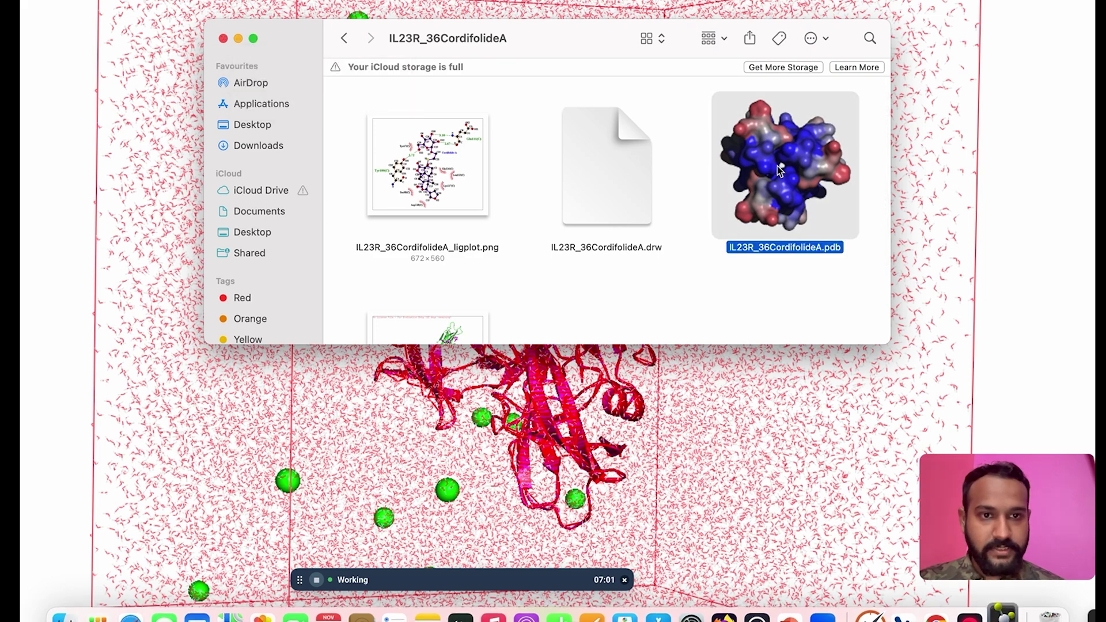
double_click(777, 166)
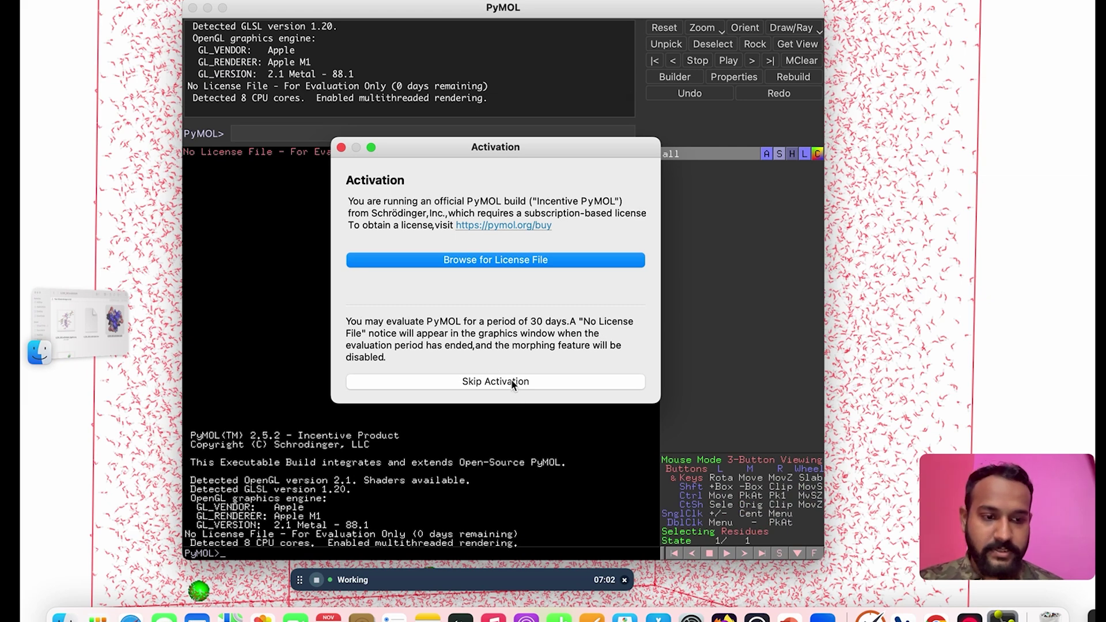
click(513, 383)
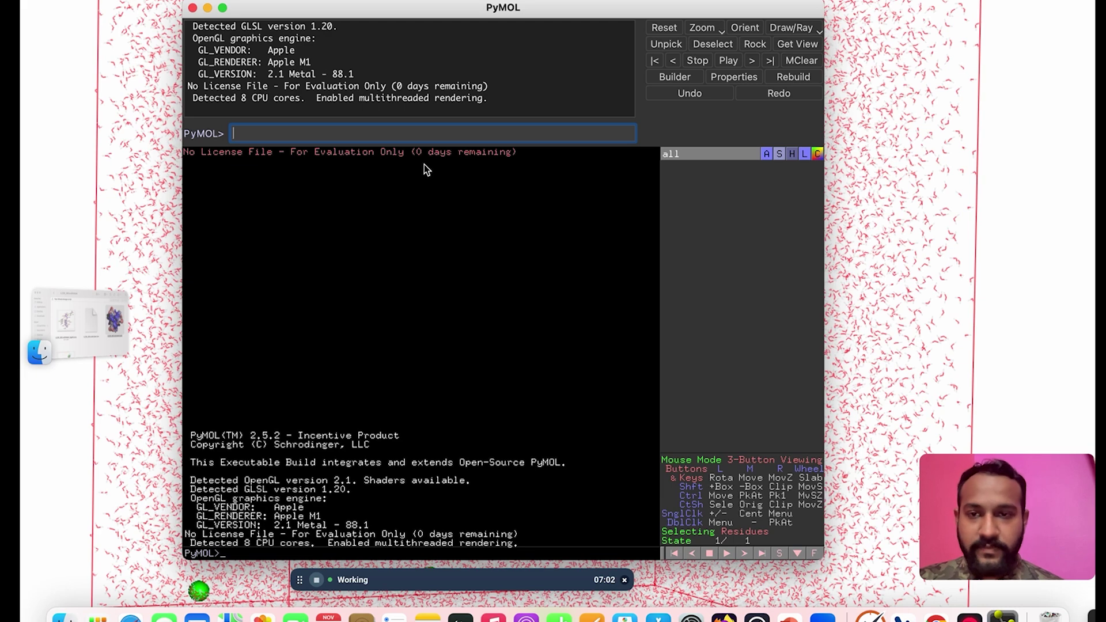
click(99, 313)
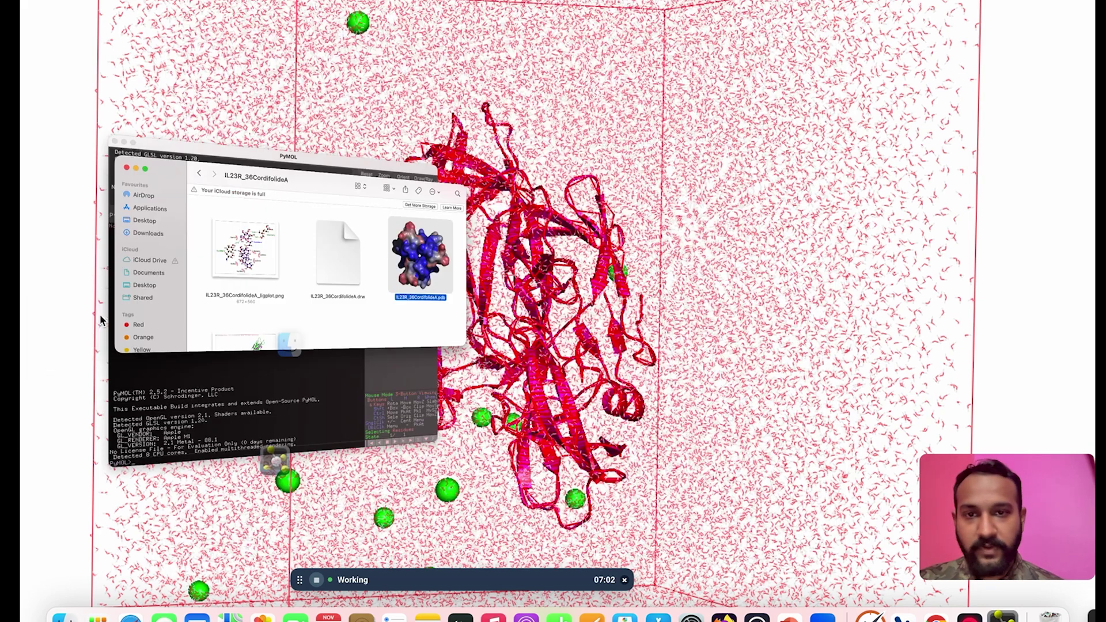
double_click(756, 166)
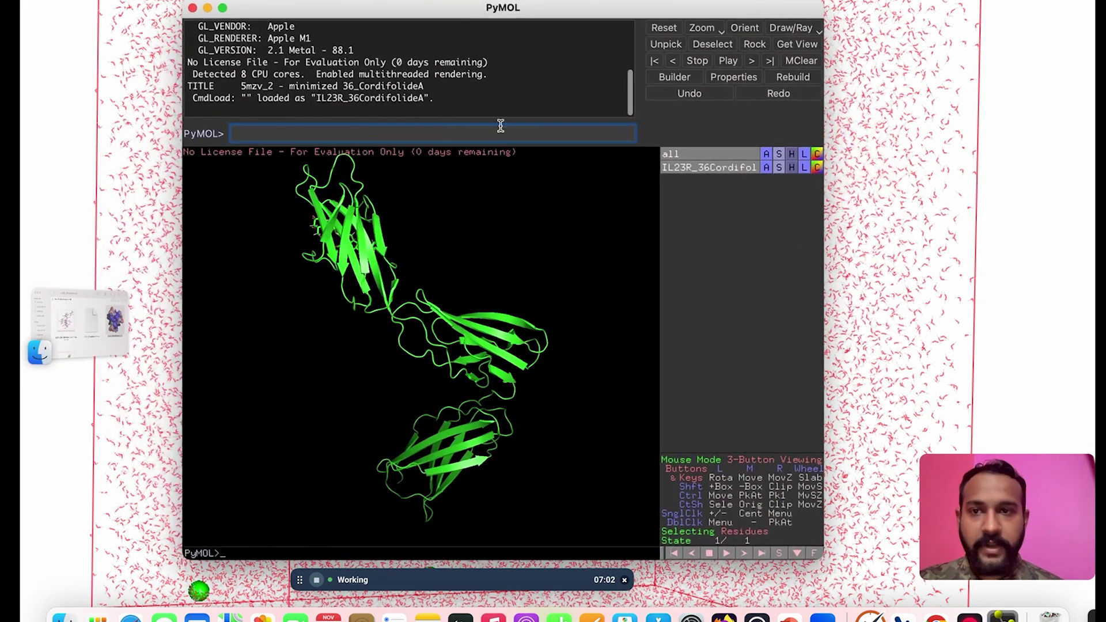
click(222, 8)
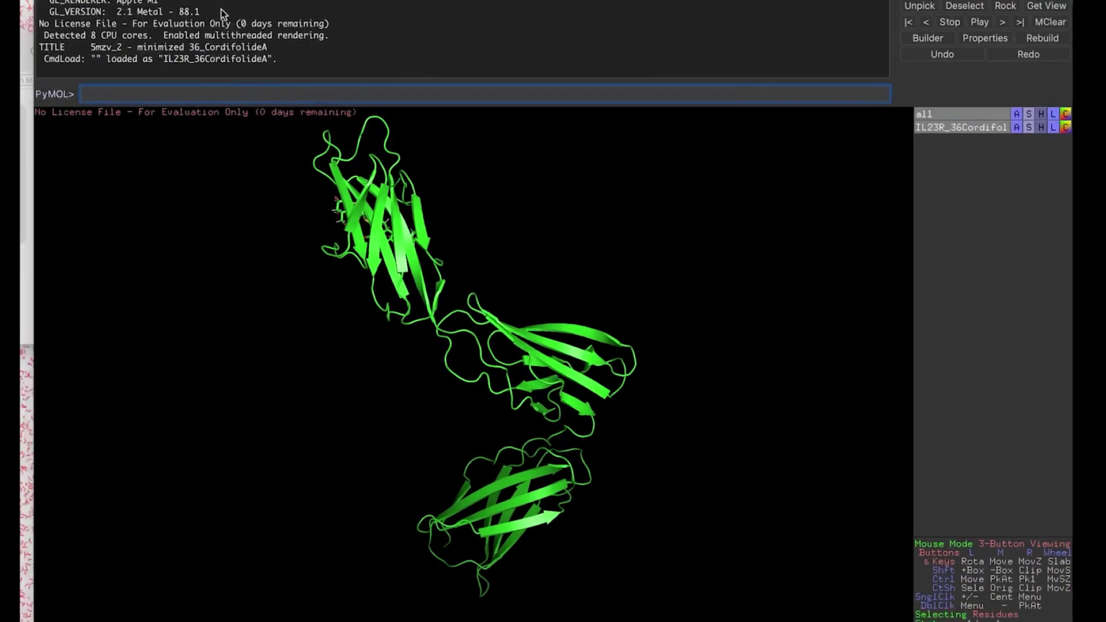
Rotate the complex to reveal the ligand and set the mouse selection mode to Chains
drag(413, 355, 592, 420)
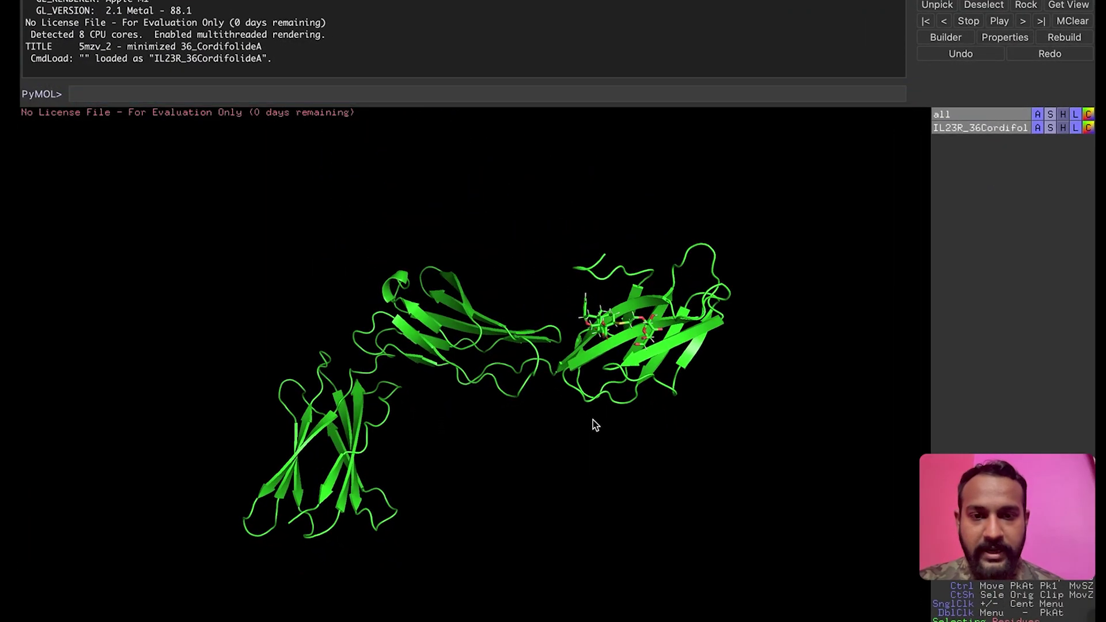
click(428, 327)
mouse_move(61, 3)
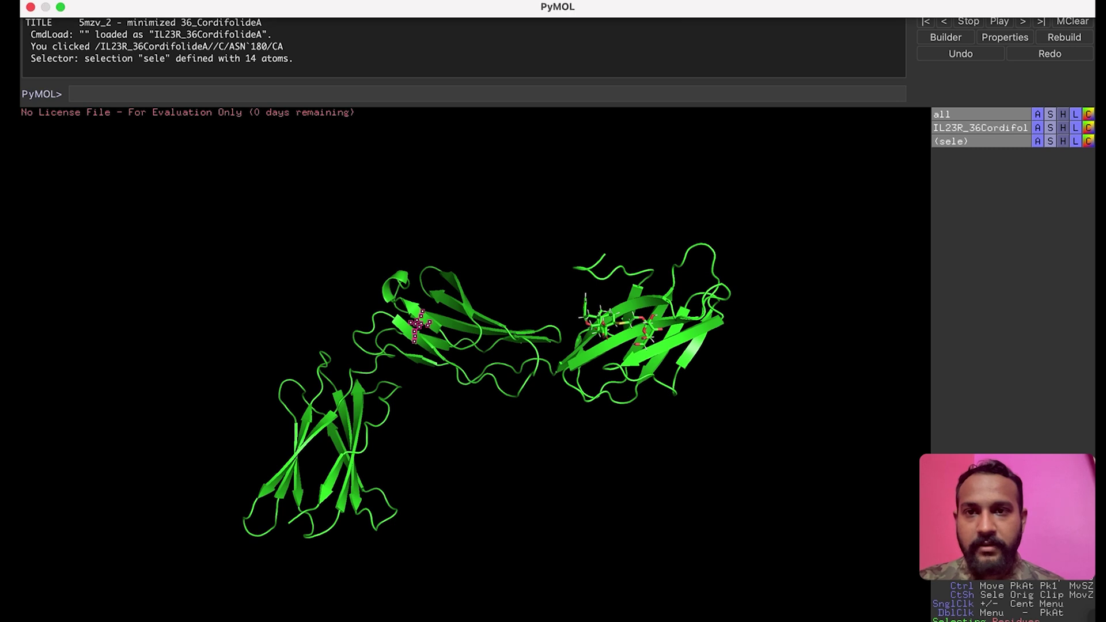
click(398, 3)
mouse_move(501, 18)
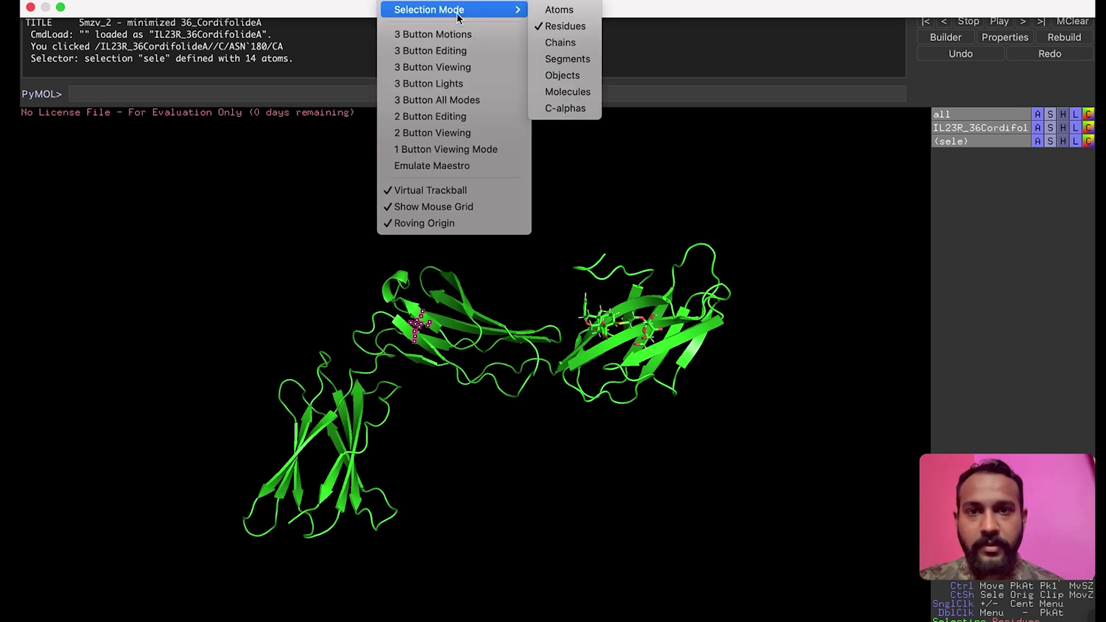
click(556, 42)
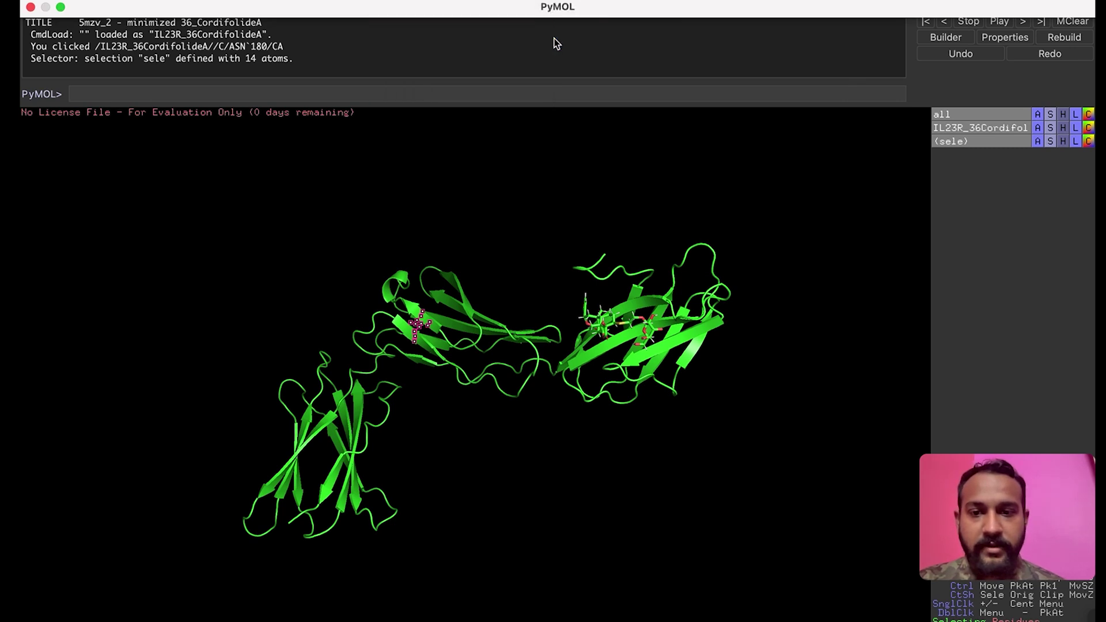
Select the whole protein chain of the complex, colour it greencyan, and clear the selection highlight
click(430, 320)
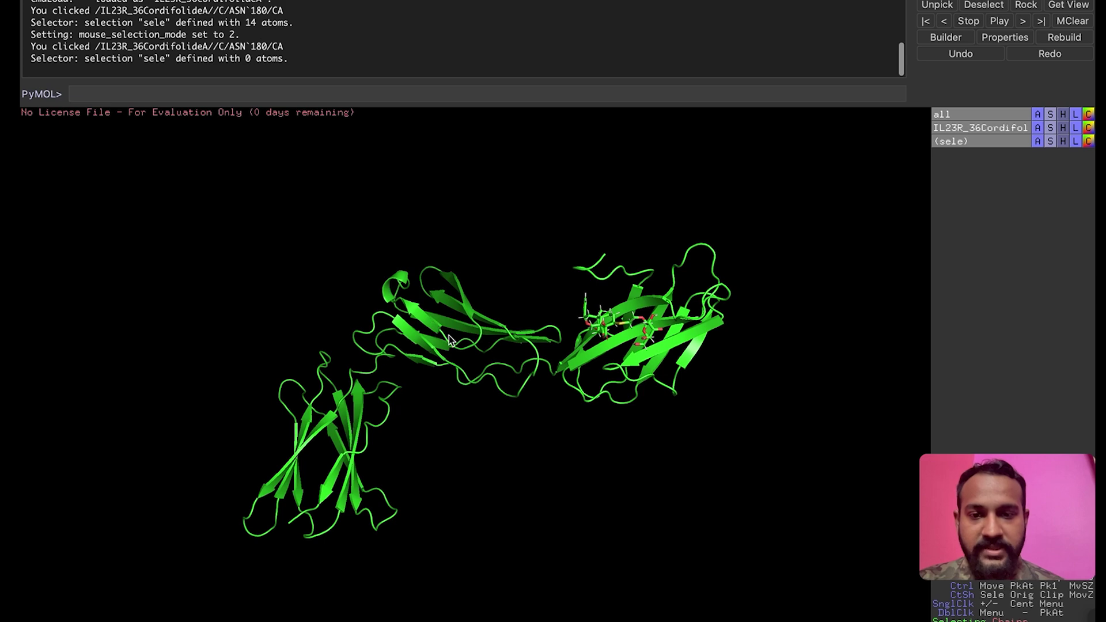
click(450, 340)
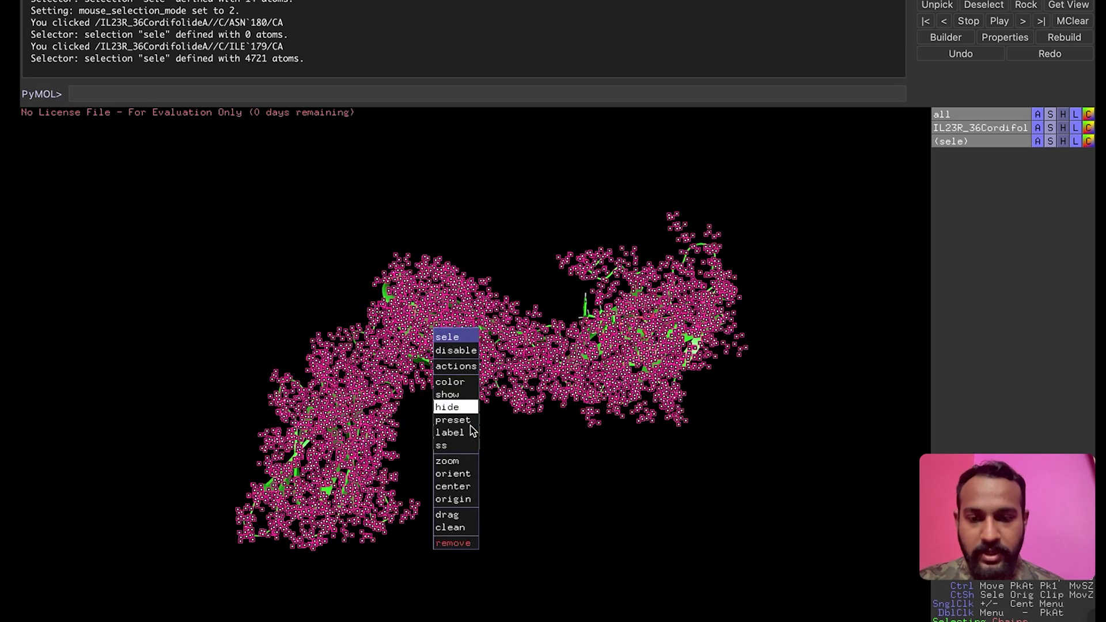
mouse_move(458, 394)
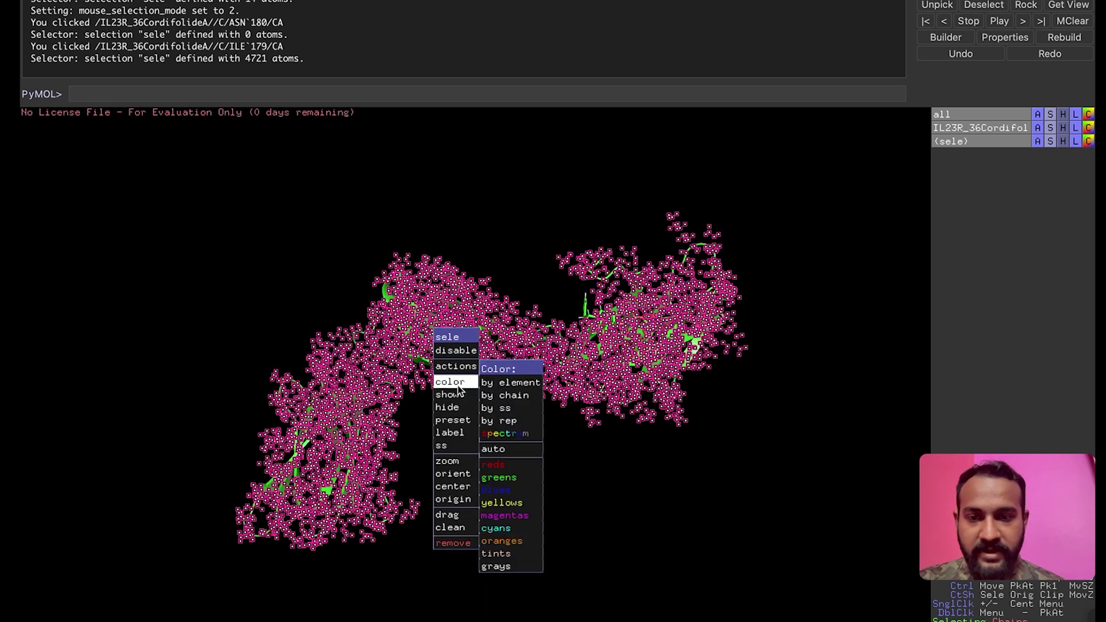
mouse_move(518, 491)
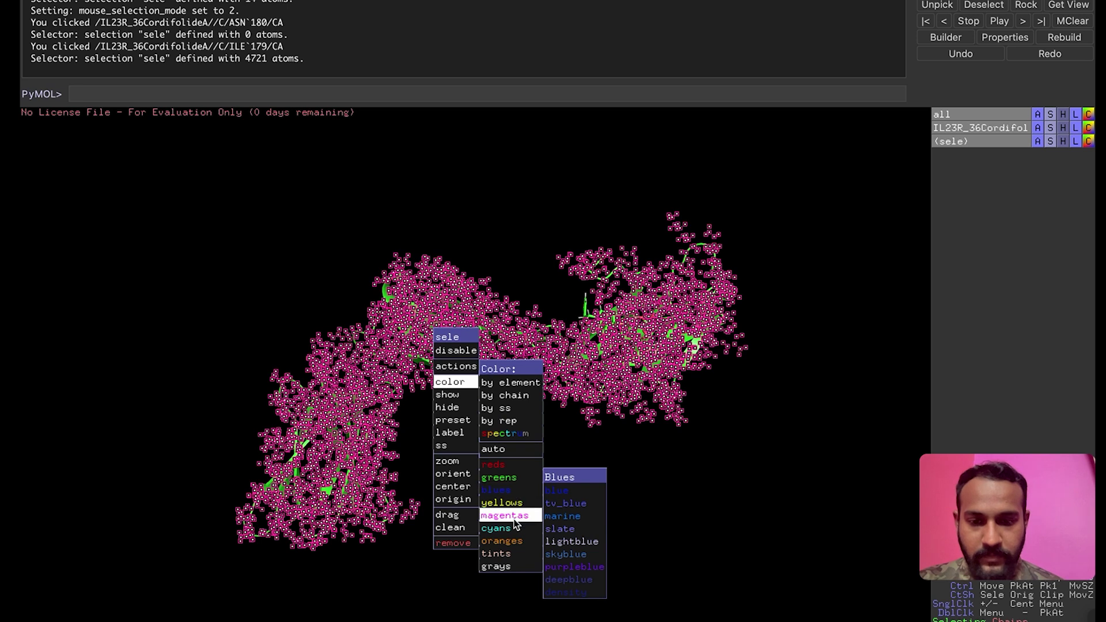
mouse_move(512, 533)
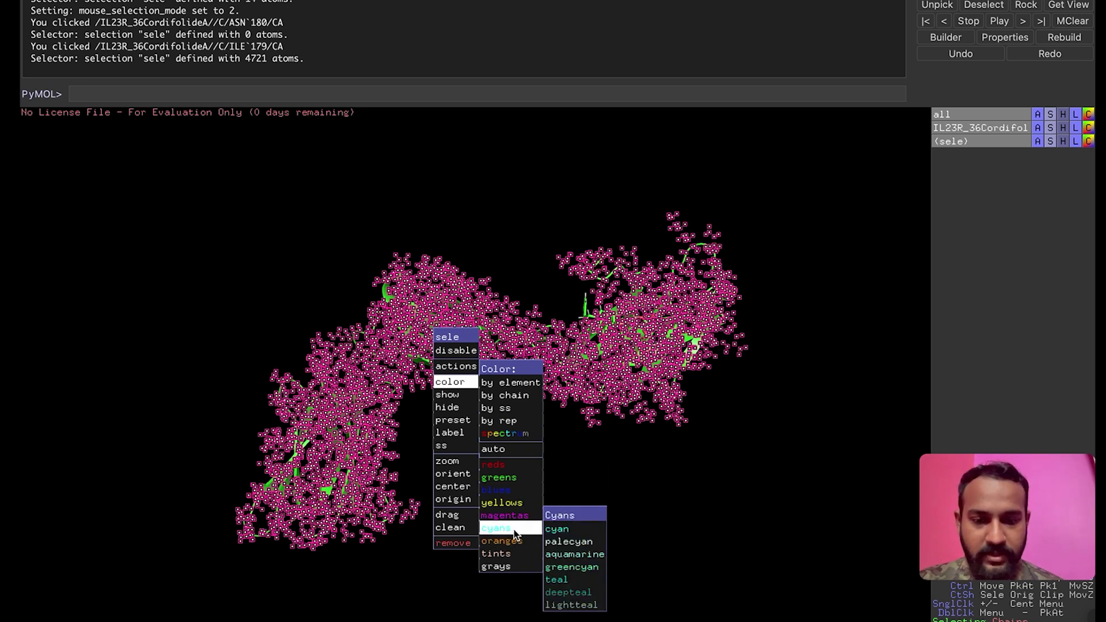
click(572, 566)
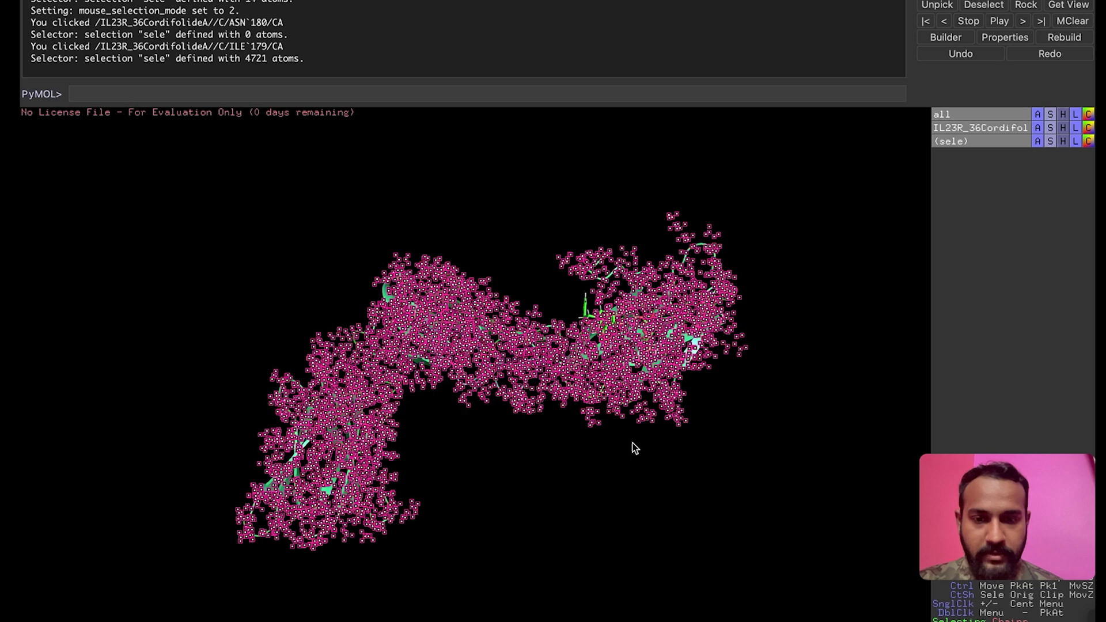
click(628, 444)
Select the bound ligand, colour it magenta, and clear the selection highlight
click(594, 321)
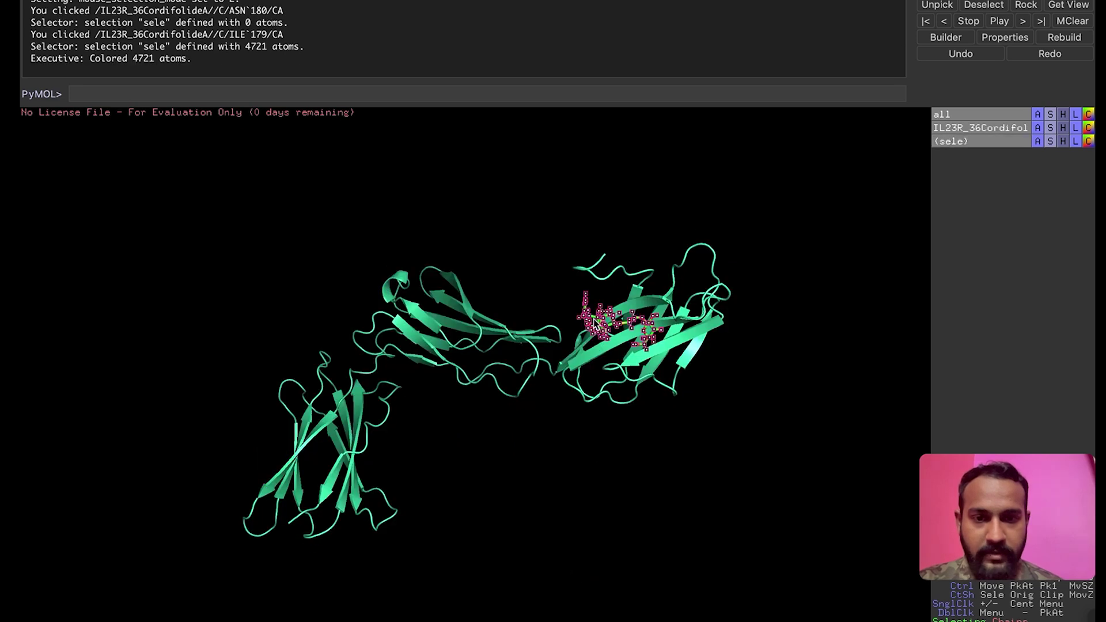
right_click(596, 323)
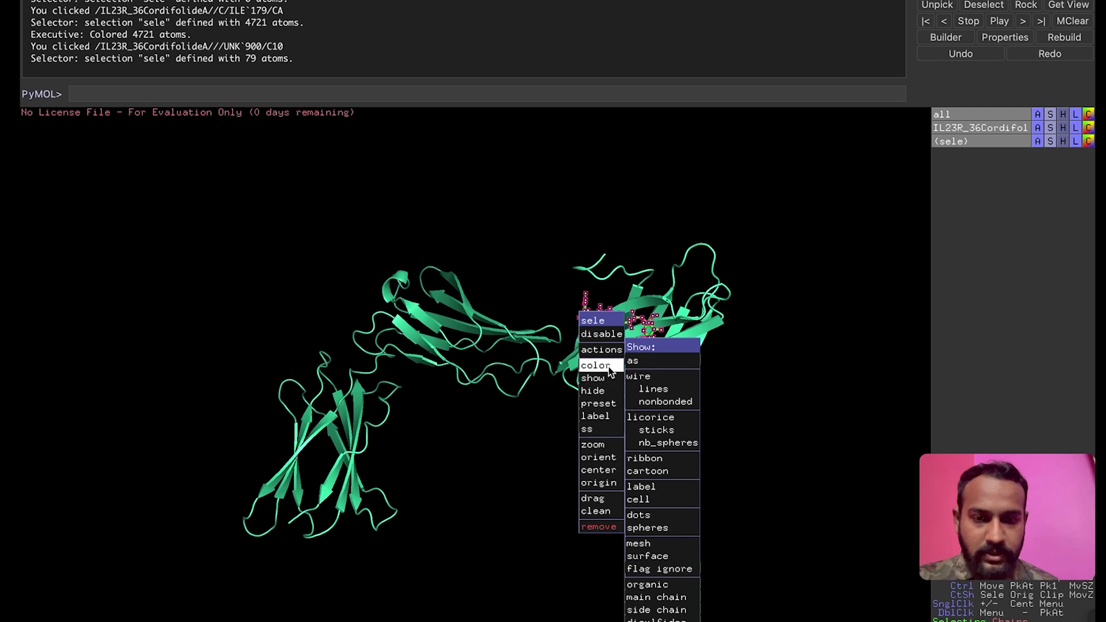
mouse_move(610, 368)
mouse_move(662, 506)
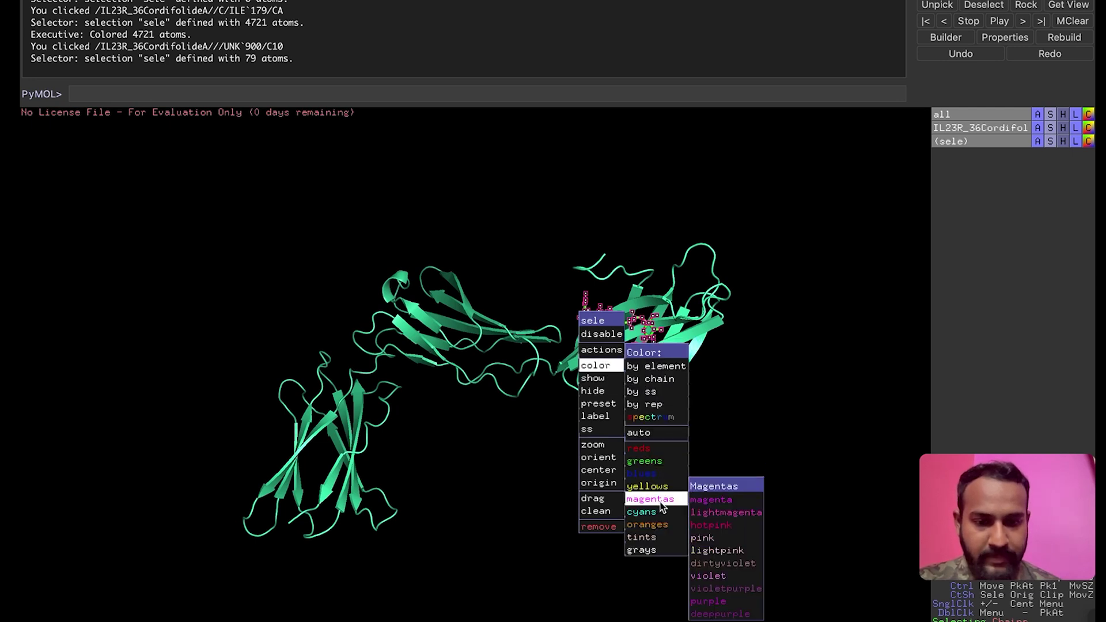
click(711, 500)
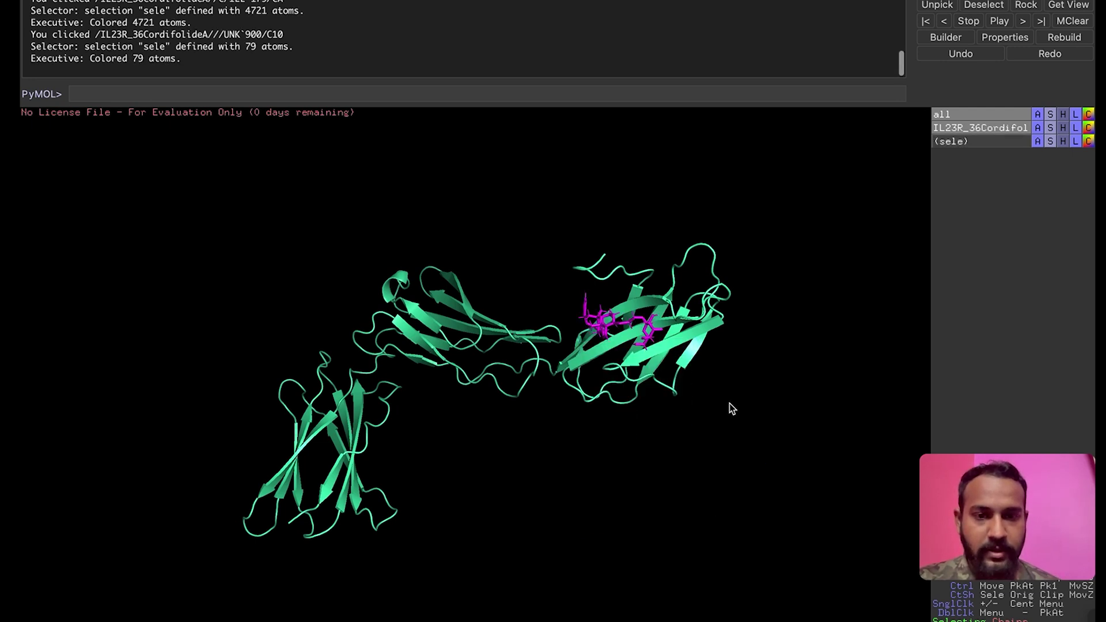
Select the ligand and the protein chain together and find the polar contacts within the selection
drag(645, 385, 654, 408)
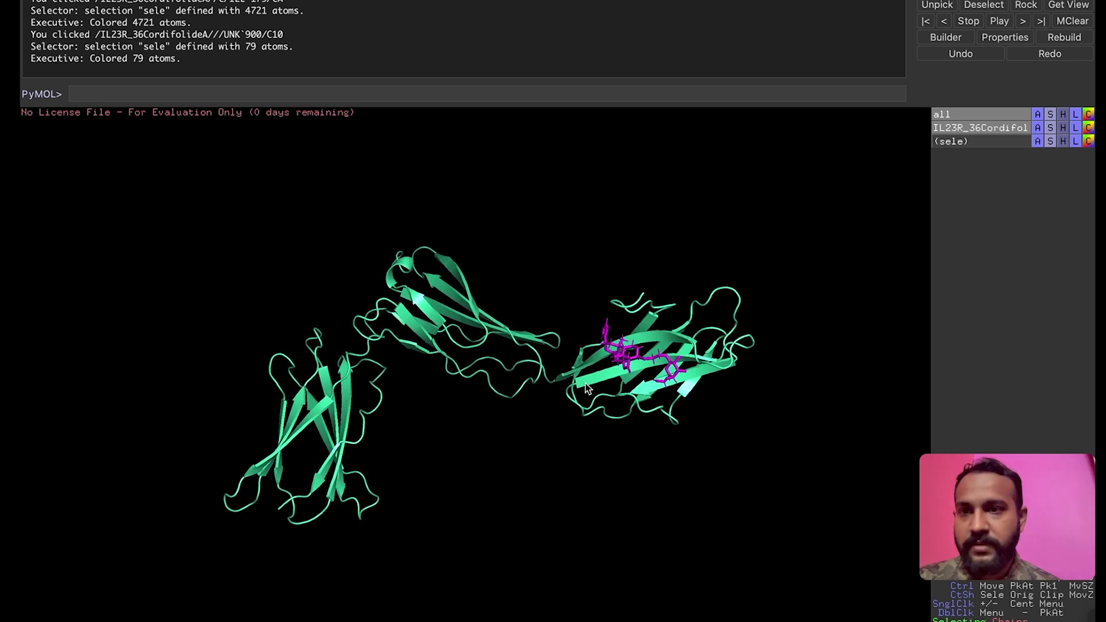
click(621, 352)
click(484, 328)
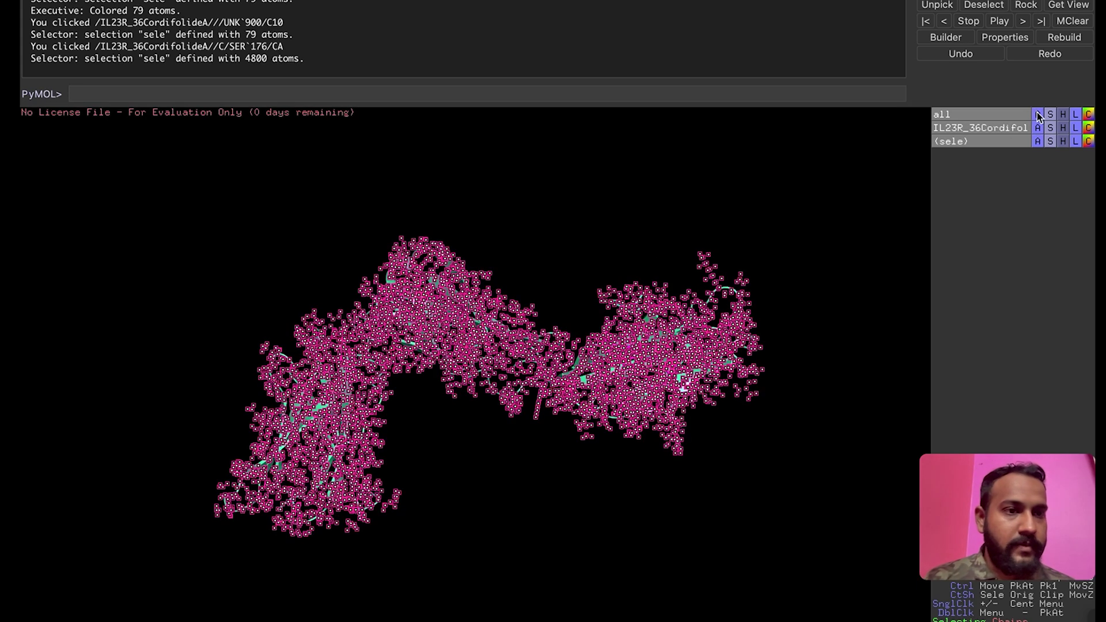
click(1038, 142)
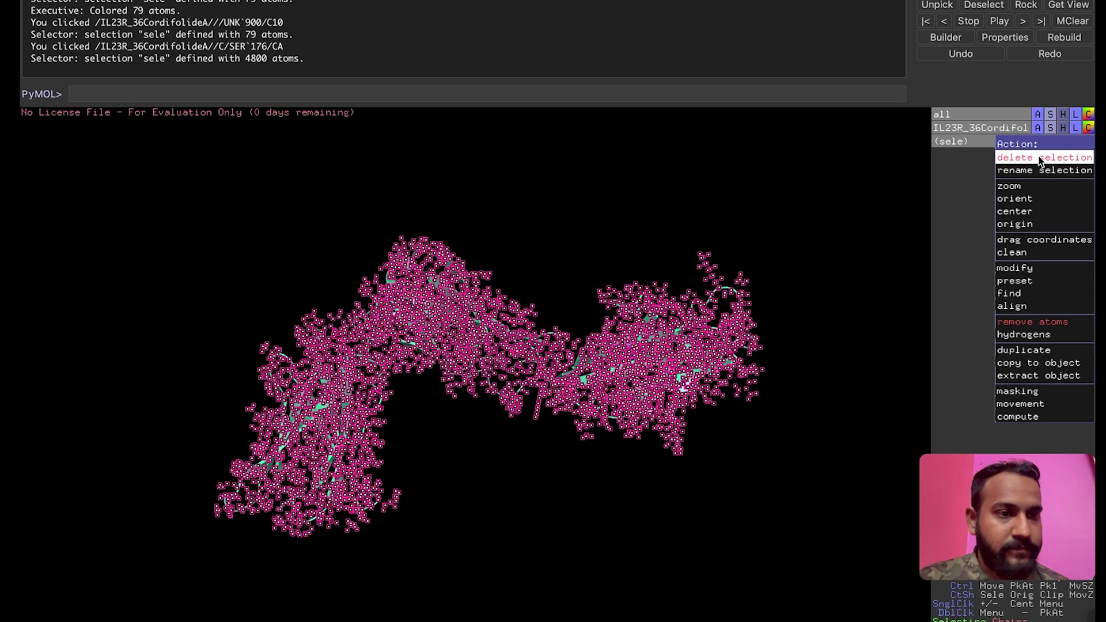
mouse_move(1019, 269)
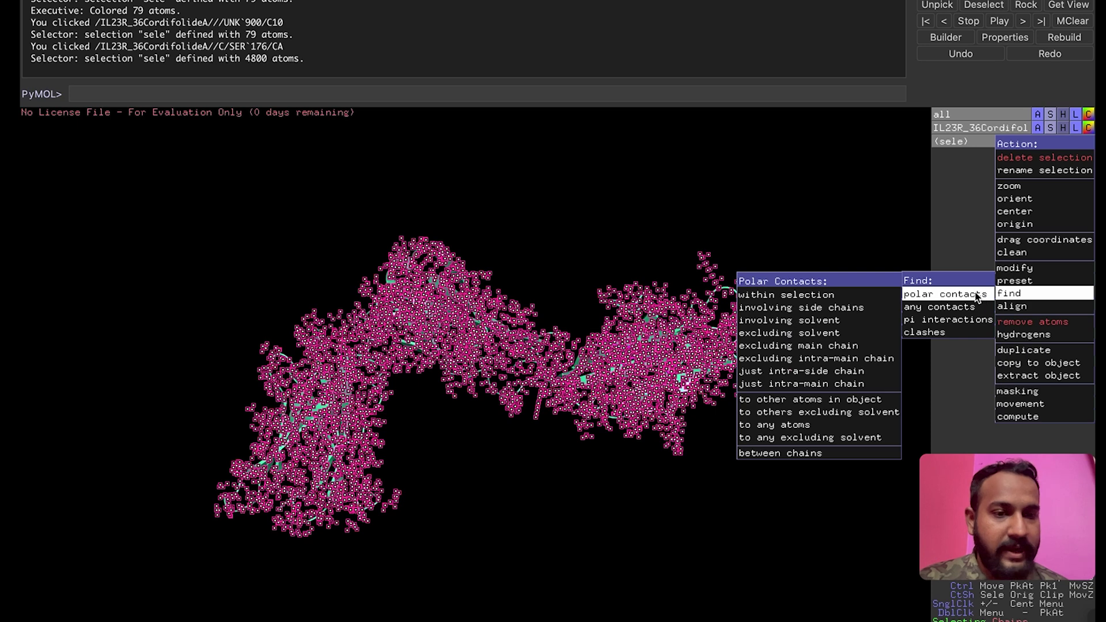
click(857, 295)
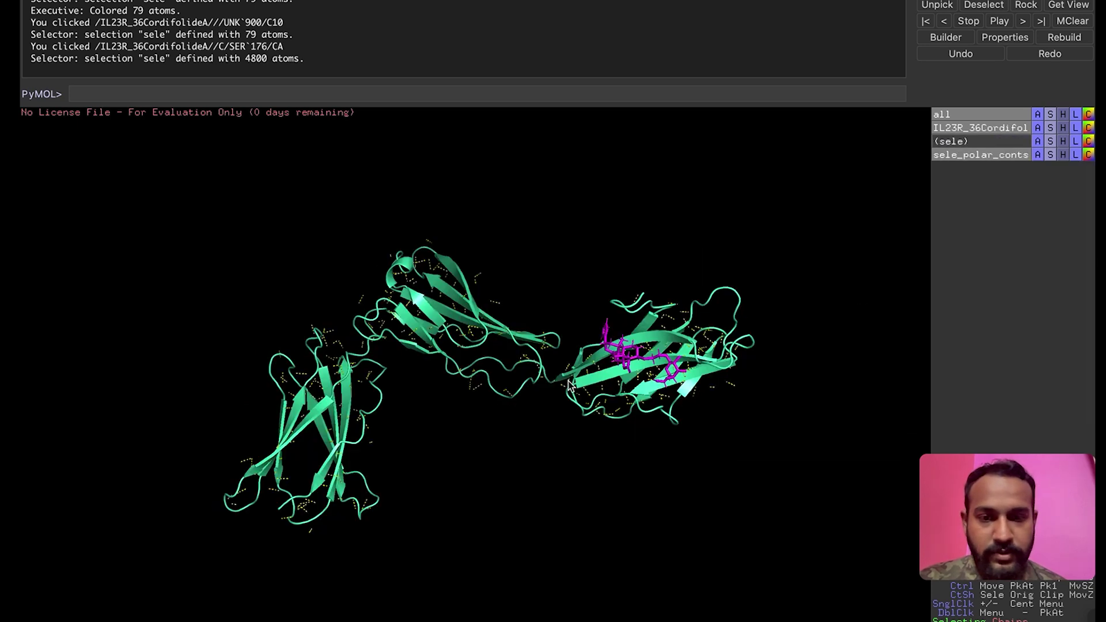
Reselect the protein chain and ligand together, label them by atom name, and clear the selection highlight
scroll(568, 381, up, 5)
drag(701, 352, 605, 406)
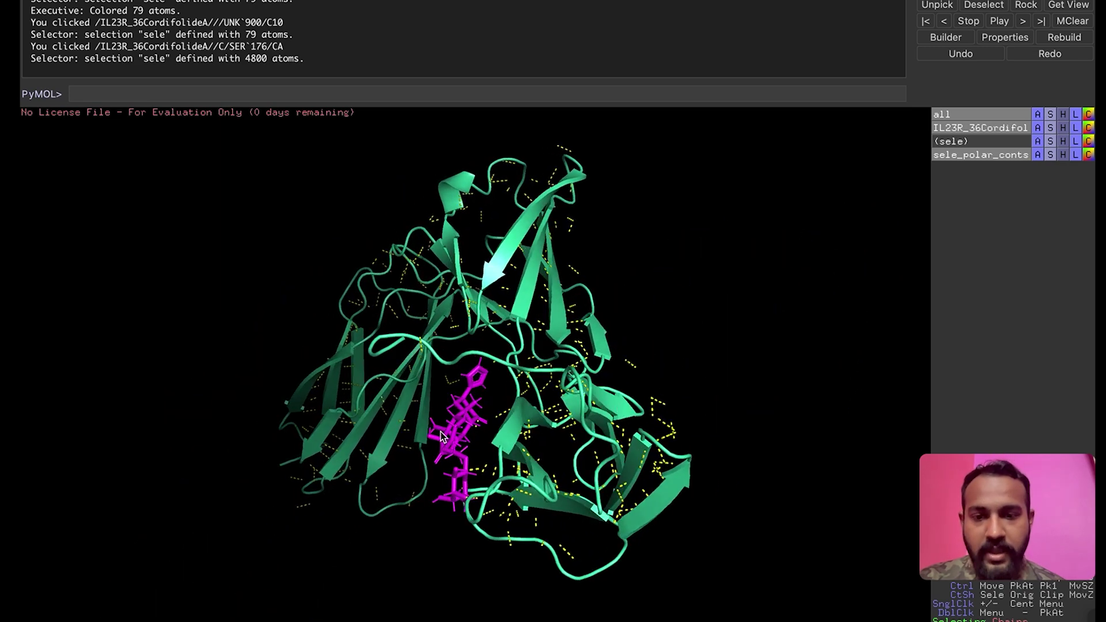
click(461, 429)
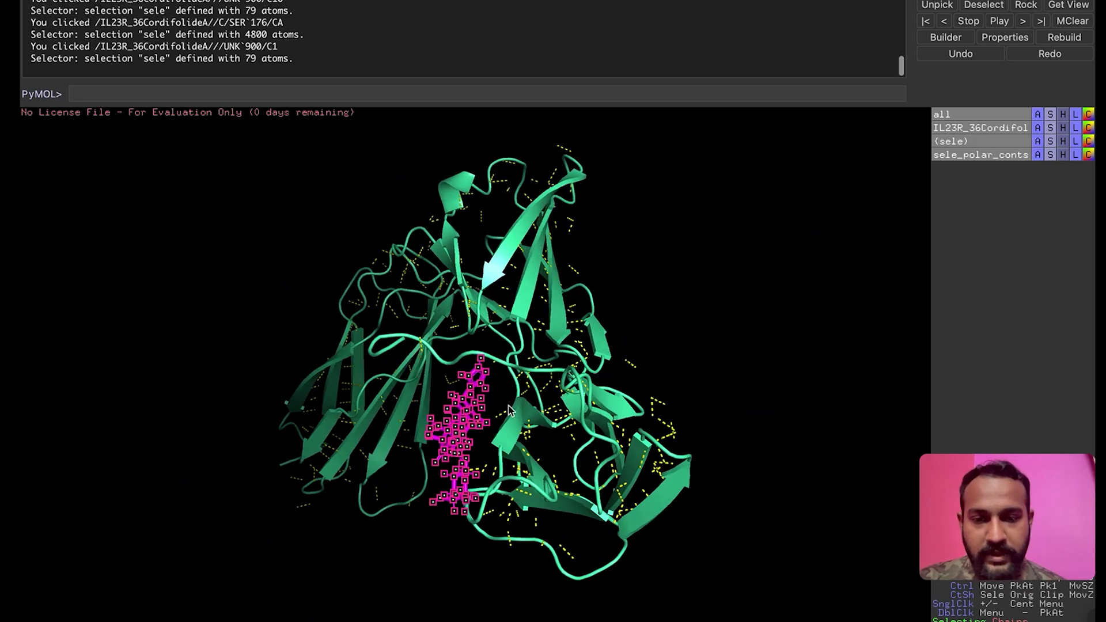
click(542, 349)
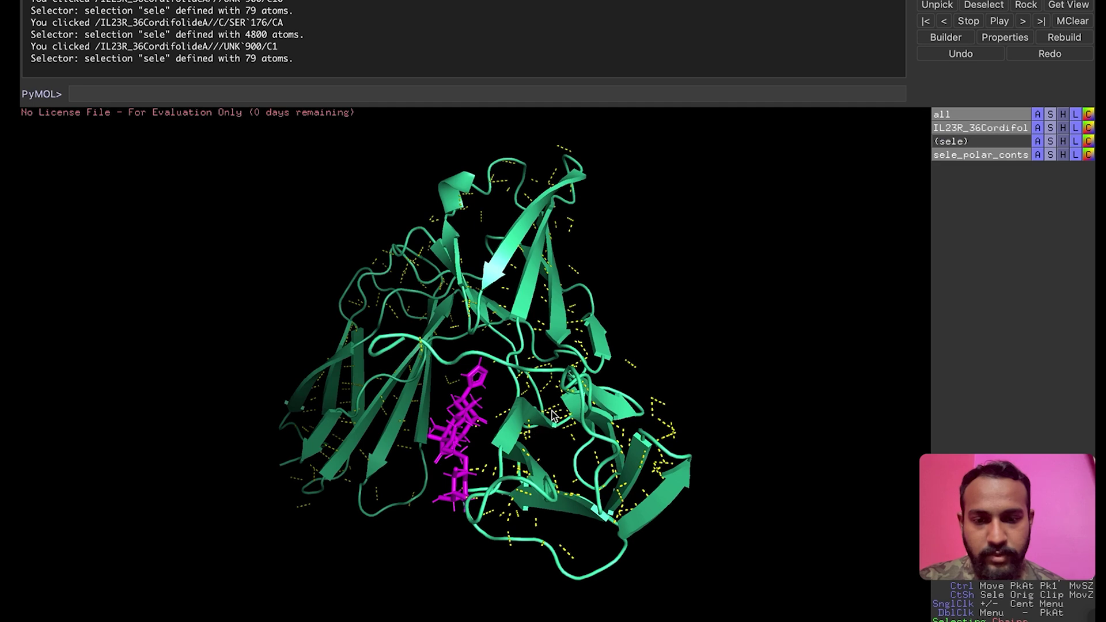
click(517, 420)
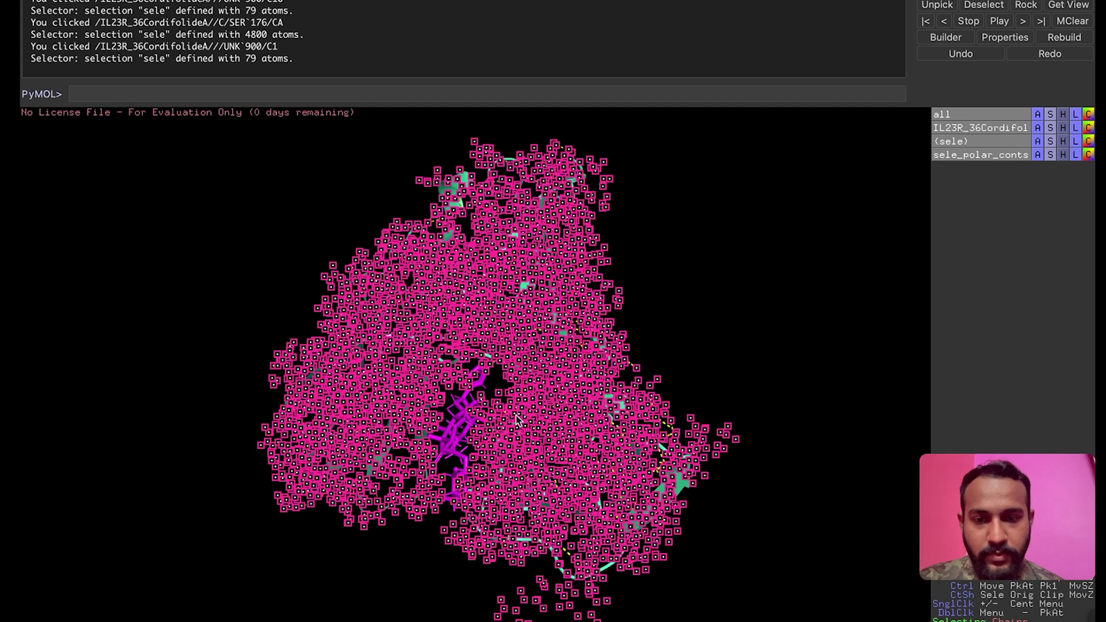
click(457, 413)
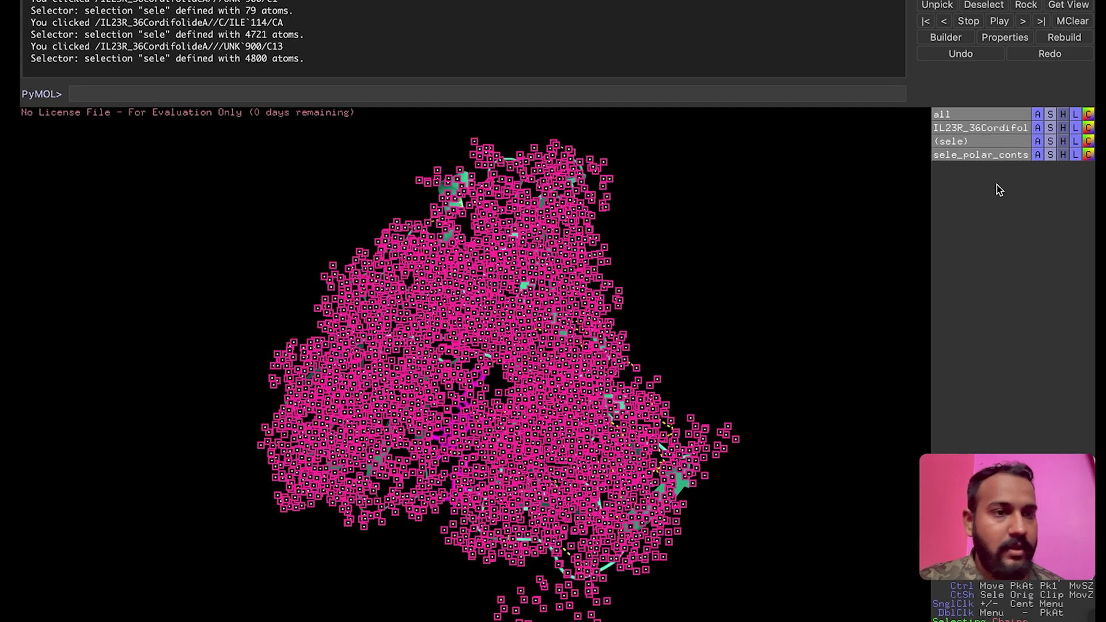
click(1075, 141)
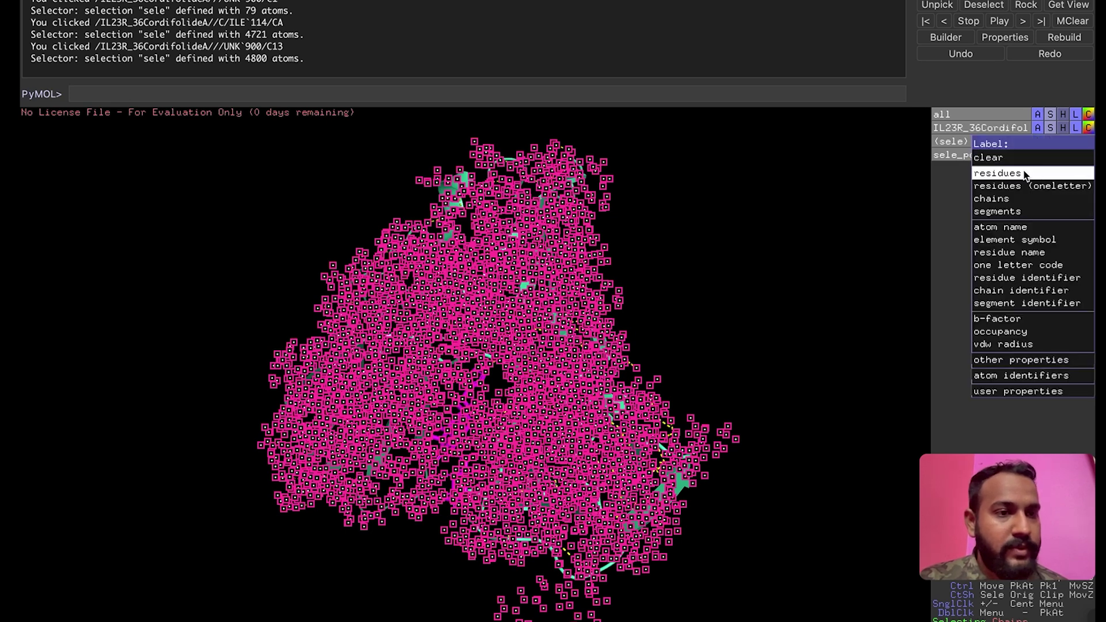
click(1019, 228)
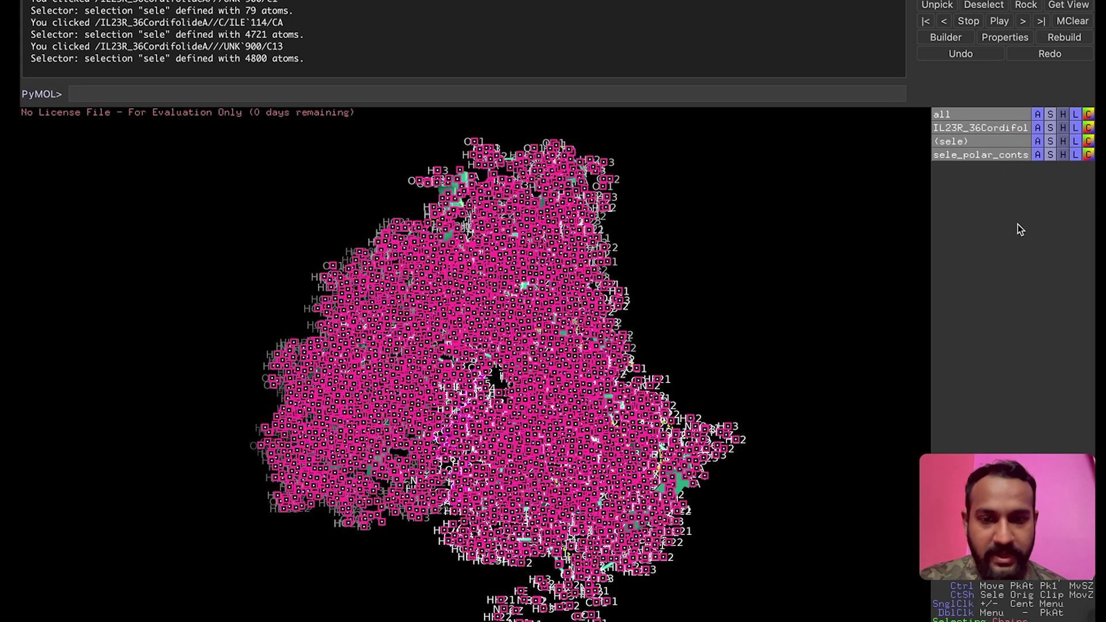
click(686, 304)
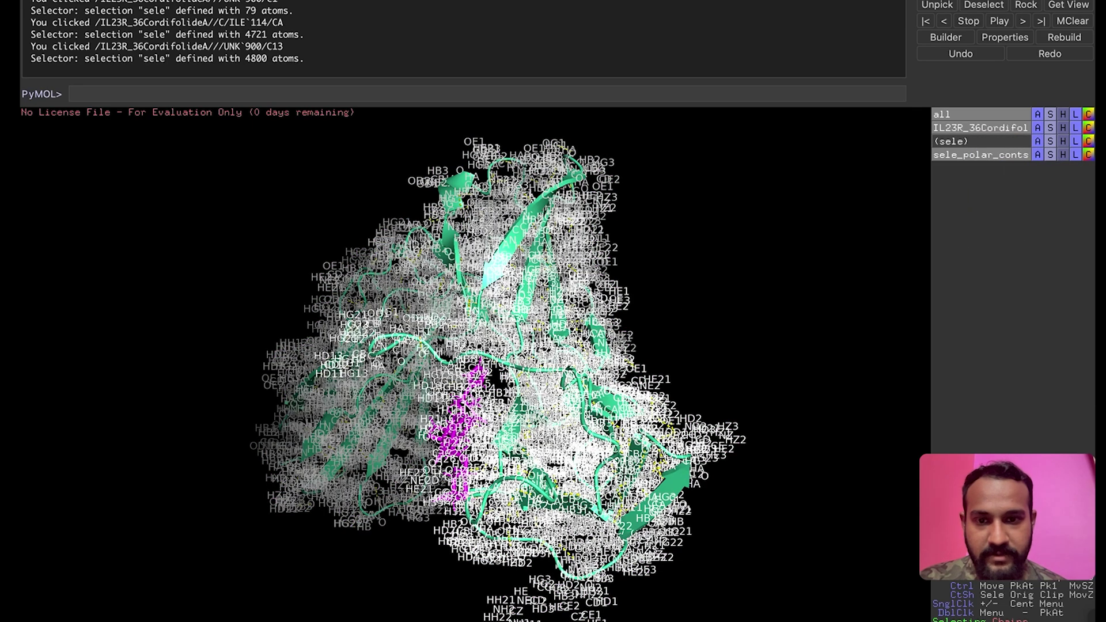
Select only the magenta ligand in a close-up of the labelled binding site
right_drag(518, 276, 519, 411)
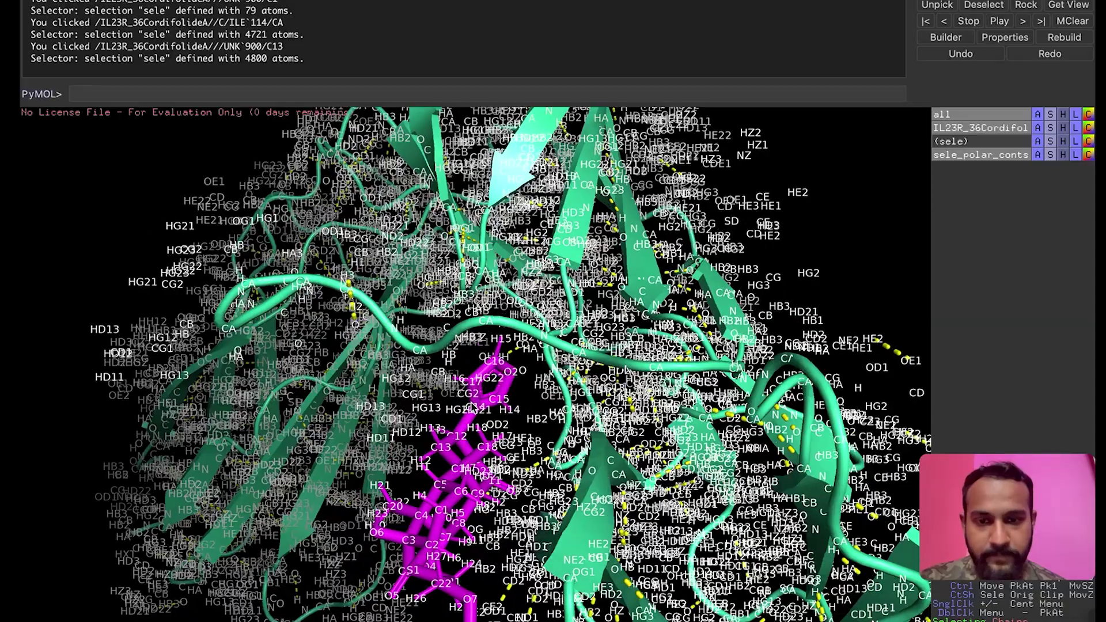
mouse_move(474, 406)
mouse_down()
mouse_move(466, 519)
mouse_move(478, 346)
mouse_move(415, 414)
mouse_move(455, 398)
mouse_up()
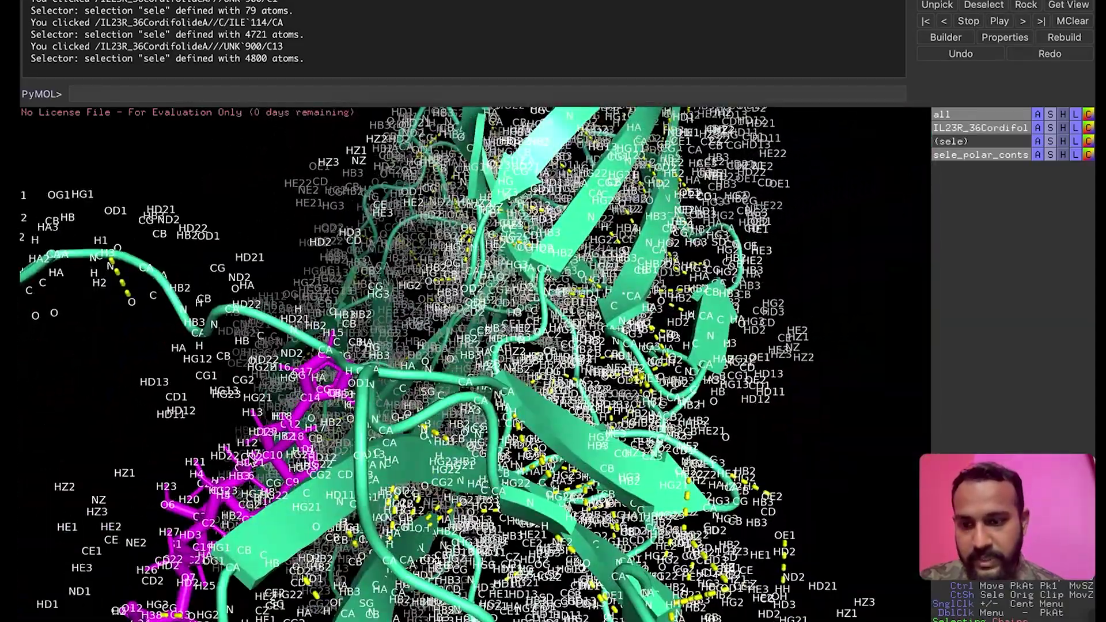
click(247, 456)
click(849, 385)
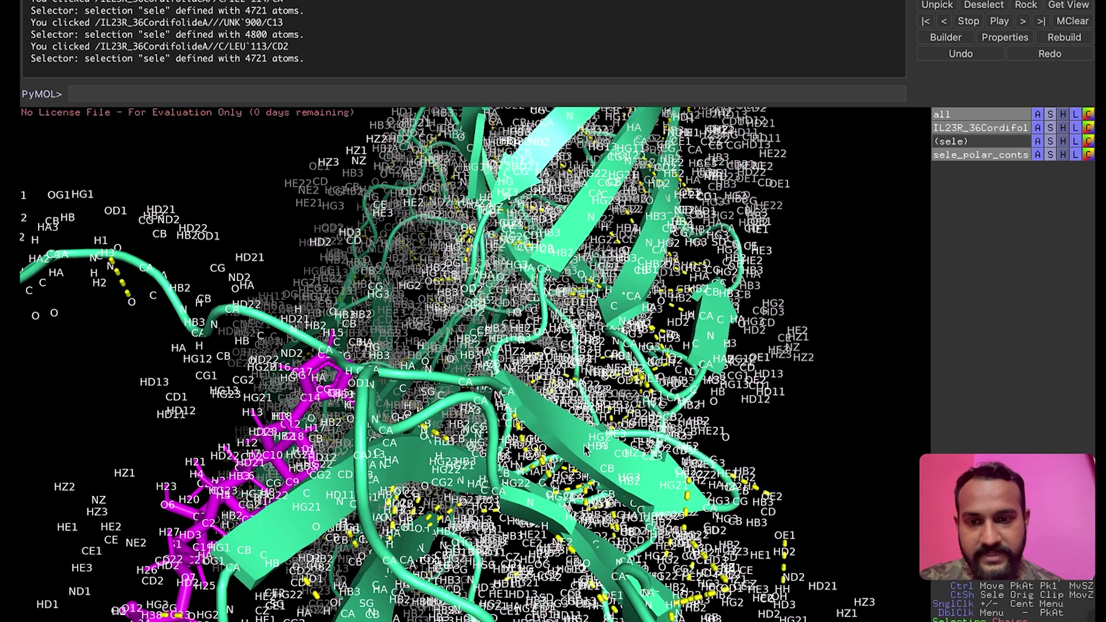
drag(586, 451, 559, 435)
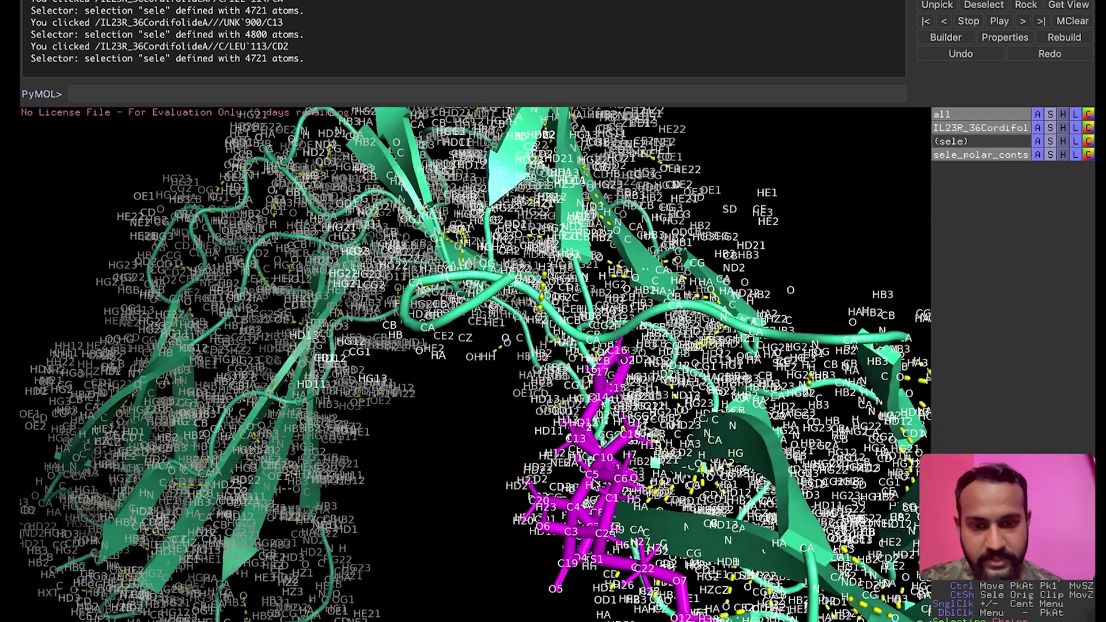
click(591, 474)
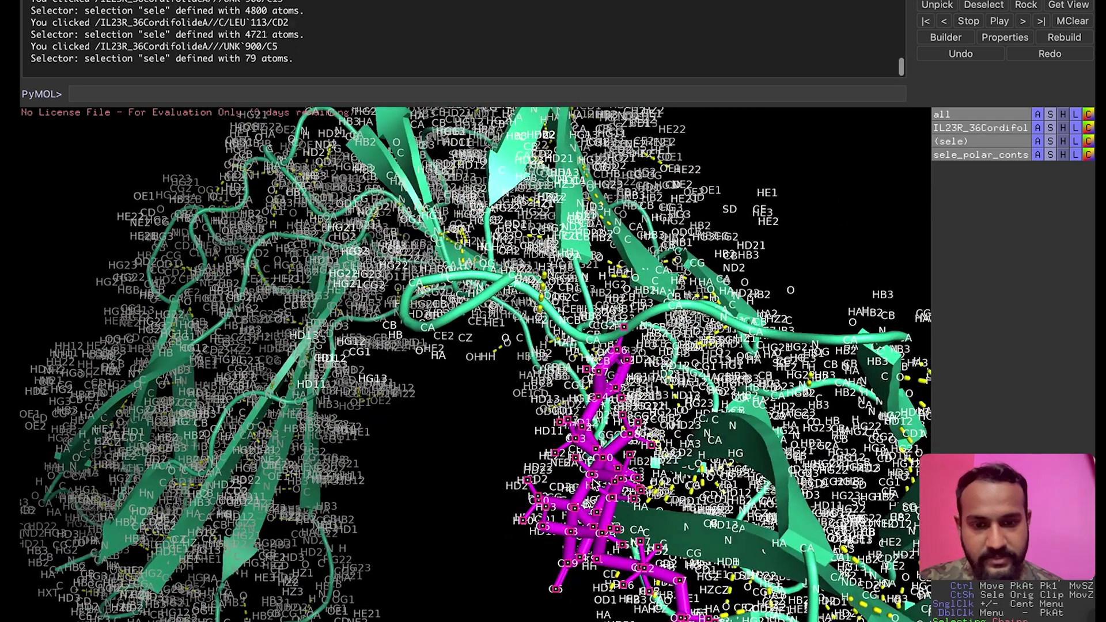
click(1039, 125)
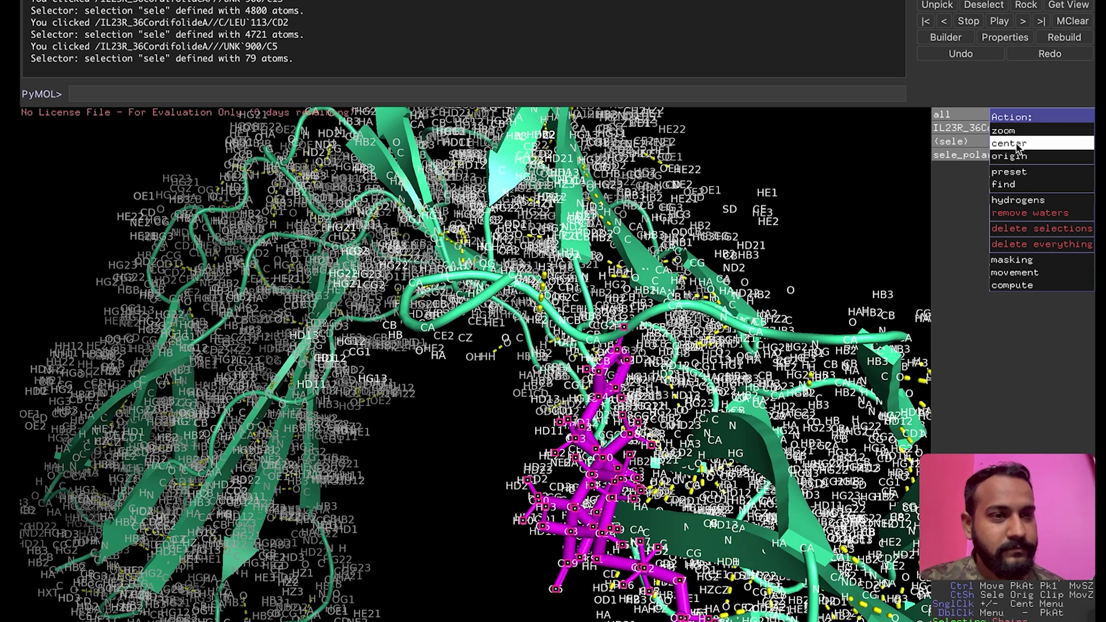
mouse_move(1017, 183)
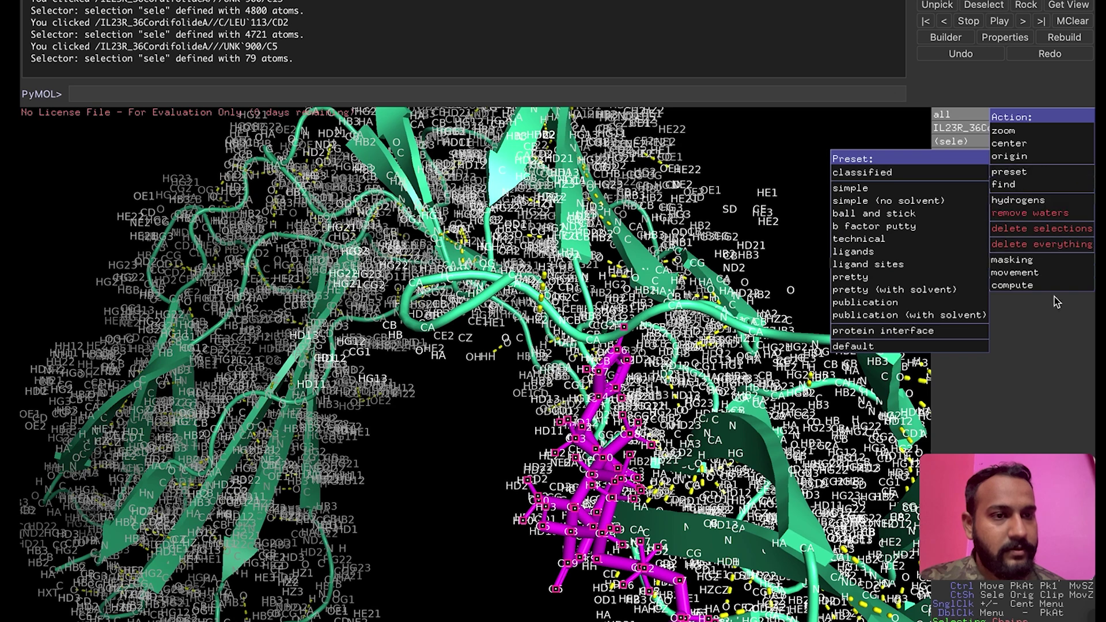
click(1059, 344)
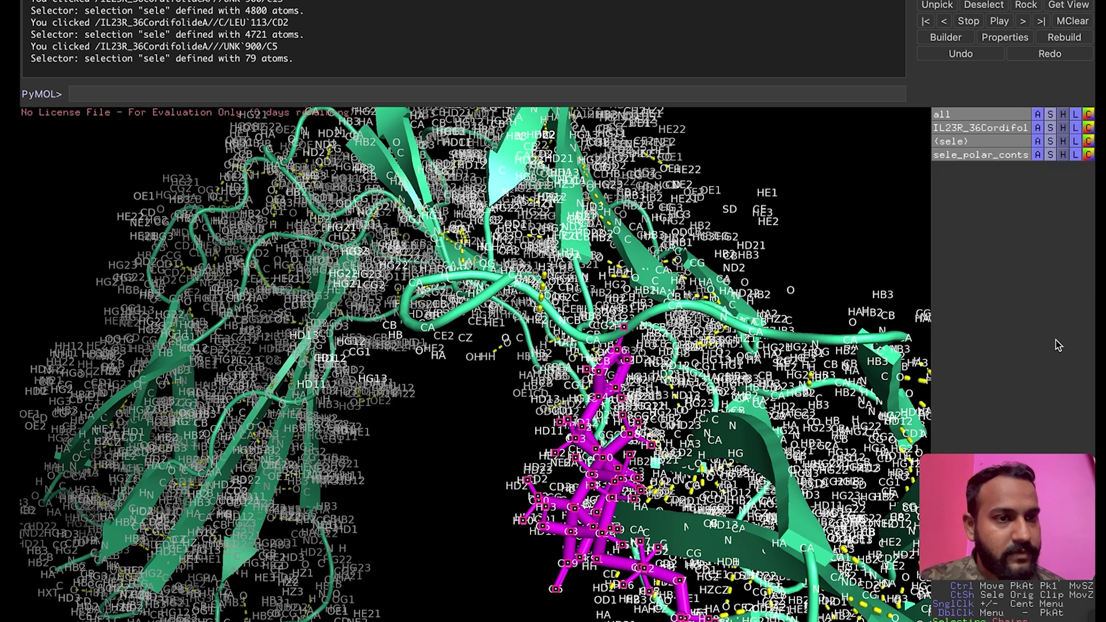
Orient the view on the selected ligand and clear its selection highlight
click(1037, 143)
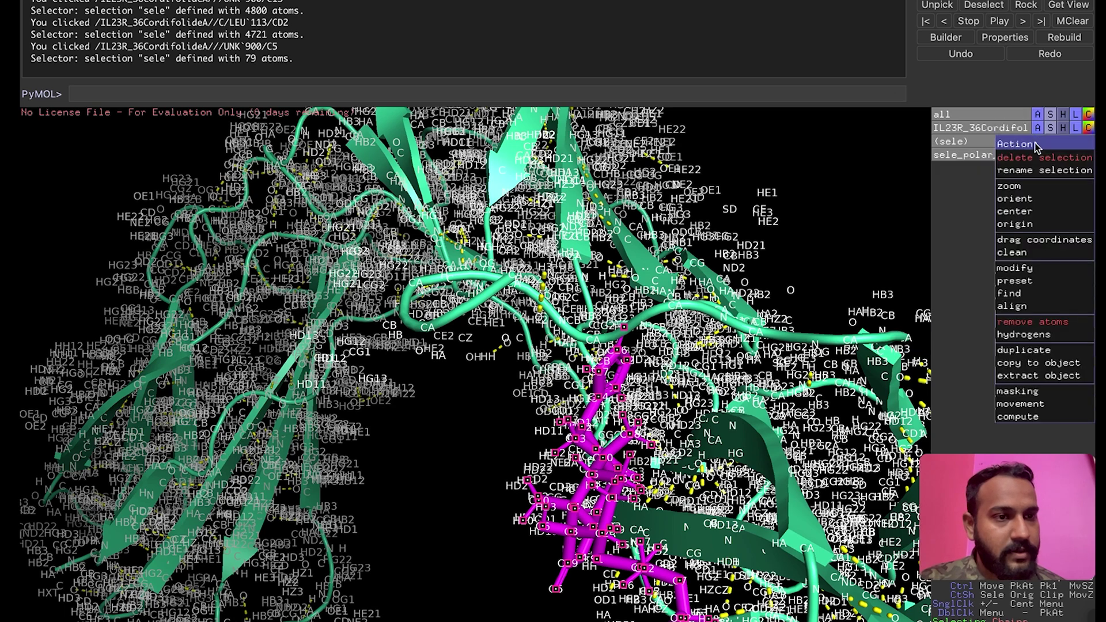
click(1023, 200)
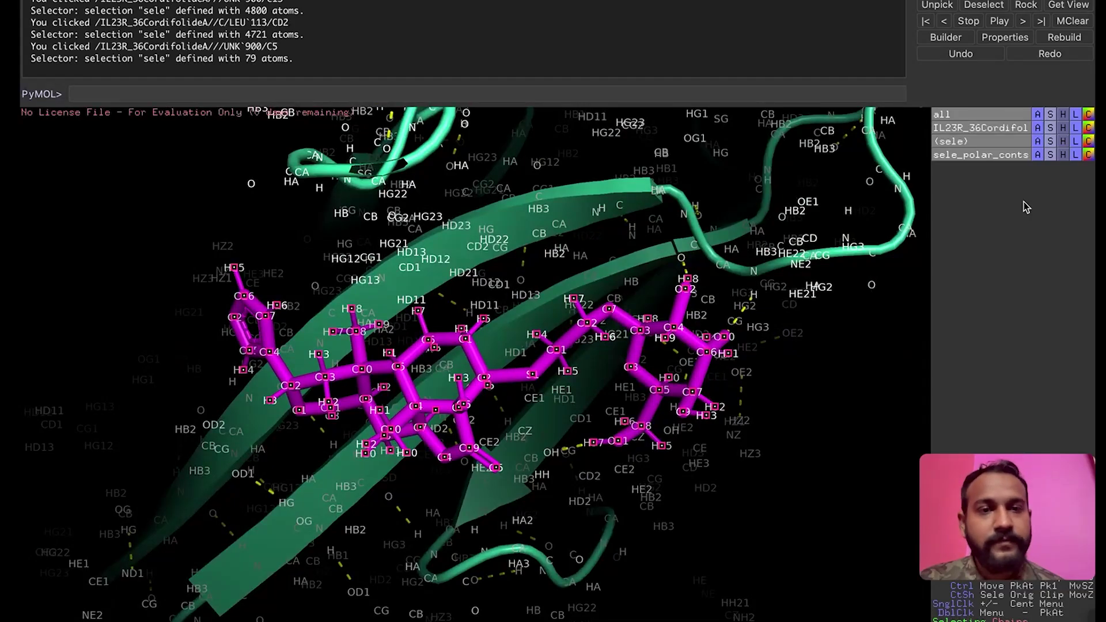
drag(513, 416, 619, 423)
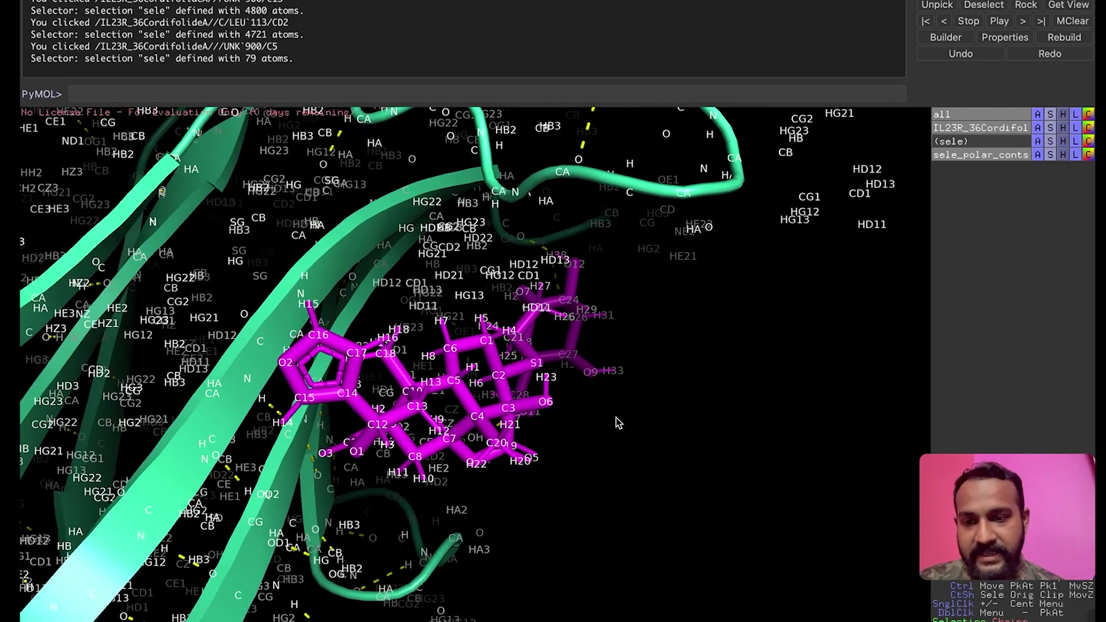
Examine the dashed polar contacts between the ligand's labelled atoms and the surrounding protein from several angles
drag(373, 446, 364, 320)
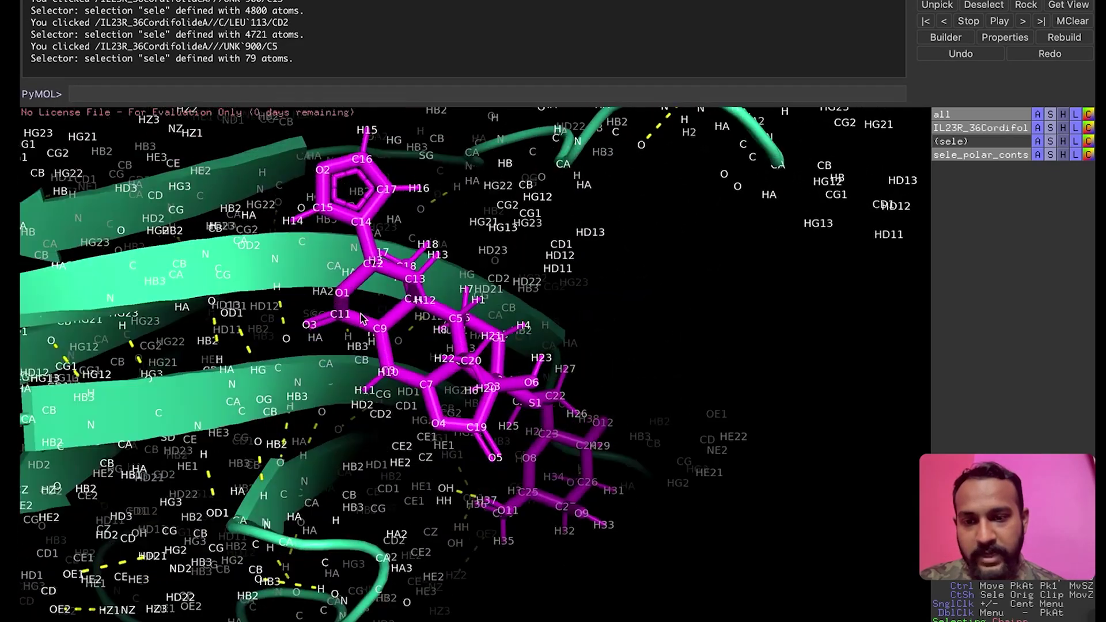
drag(500, 465, 498, 527)
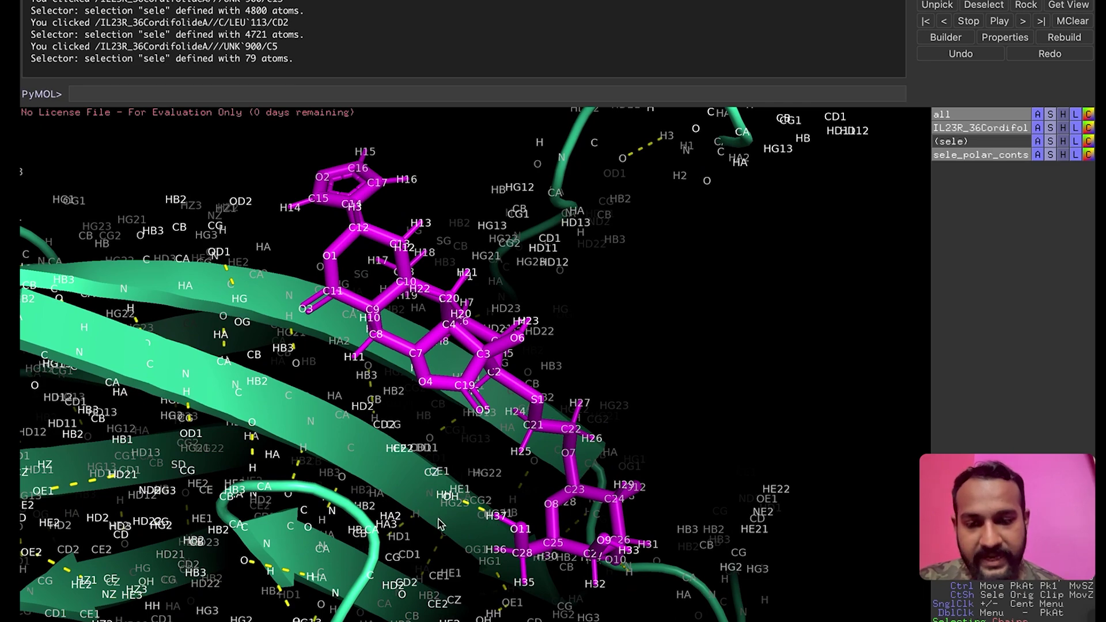
drag(441, 525, 444, 552)
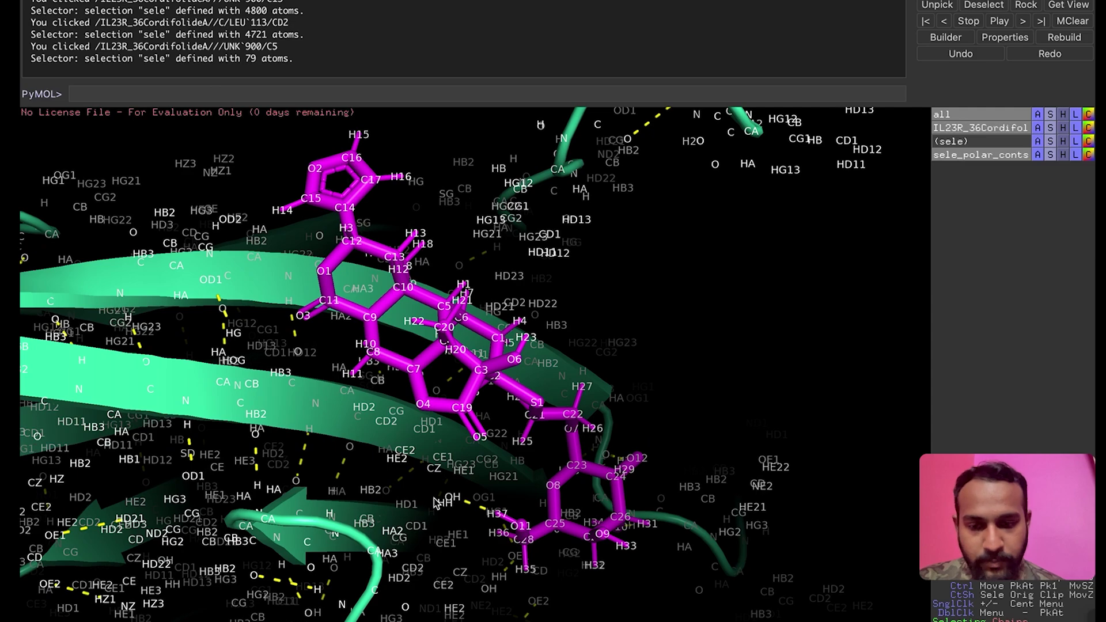
drag(573, 490, 545, 462)
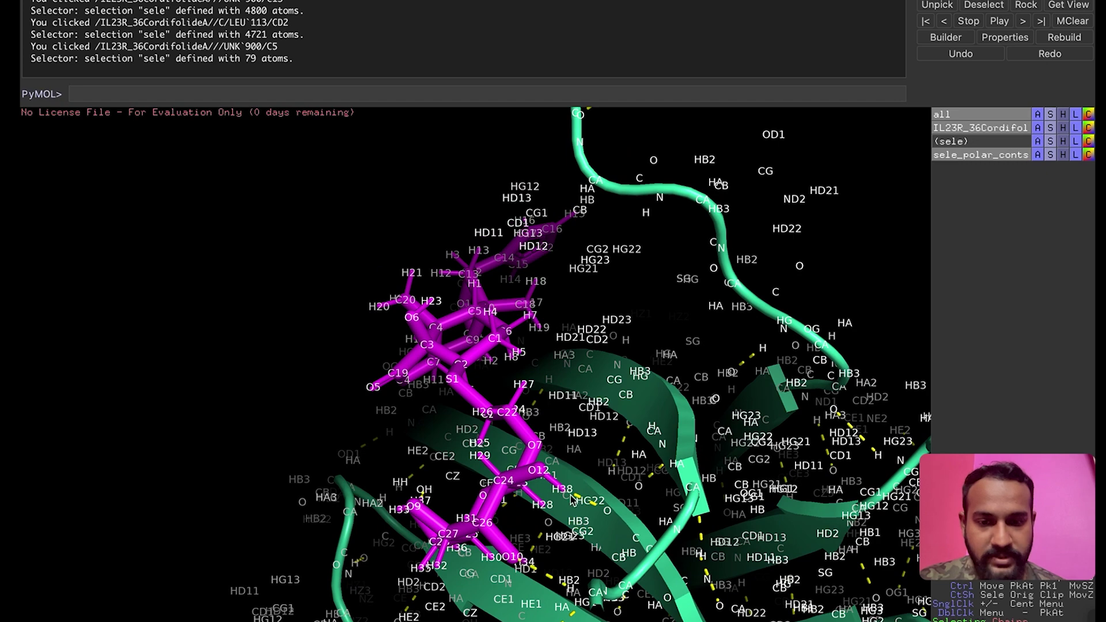
drag(567, 501, 560, 480)
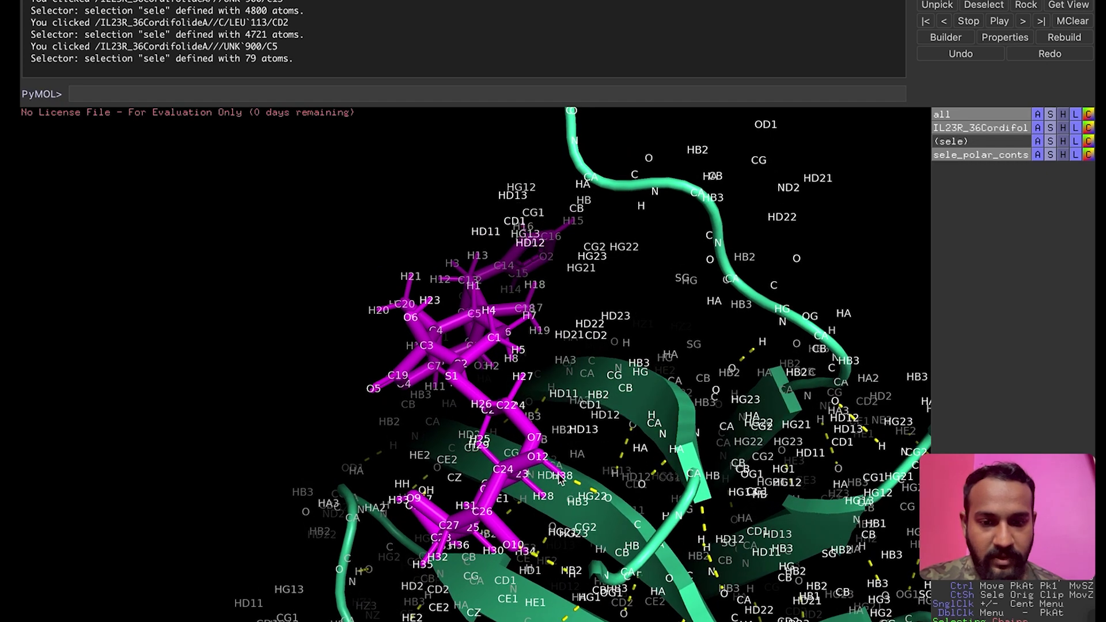
drag(616, 506, 634, 485)
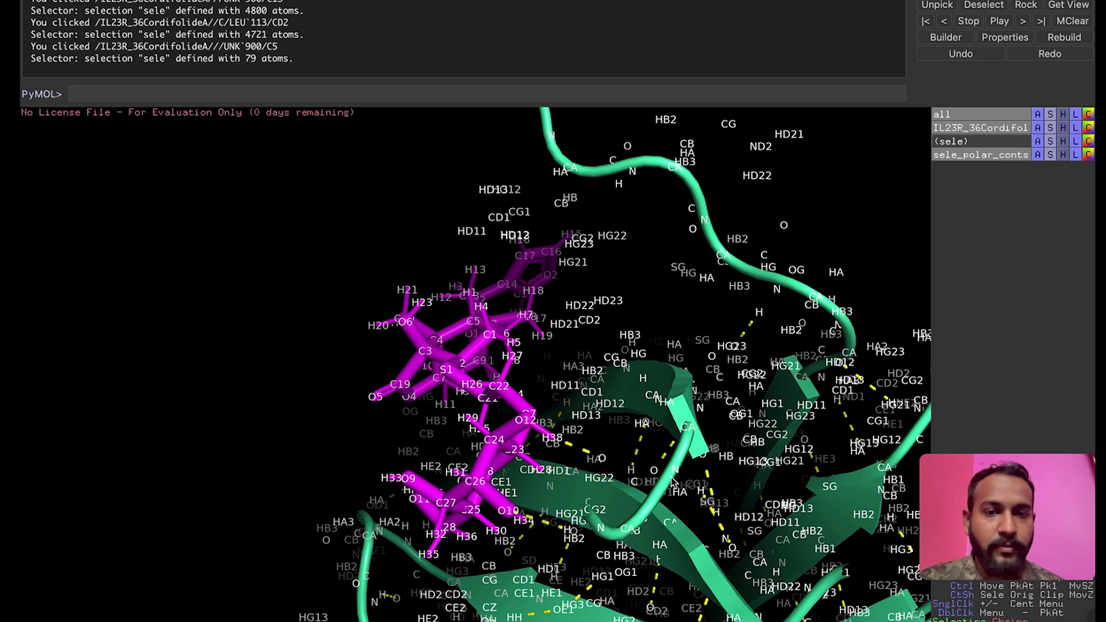
drag(631, 494, 628, 451)
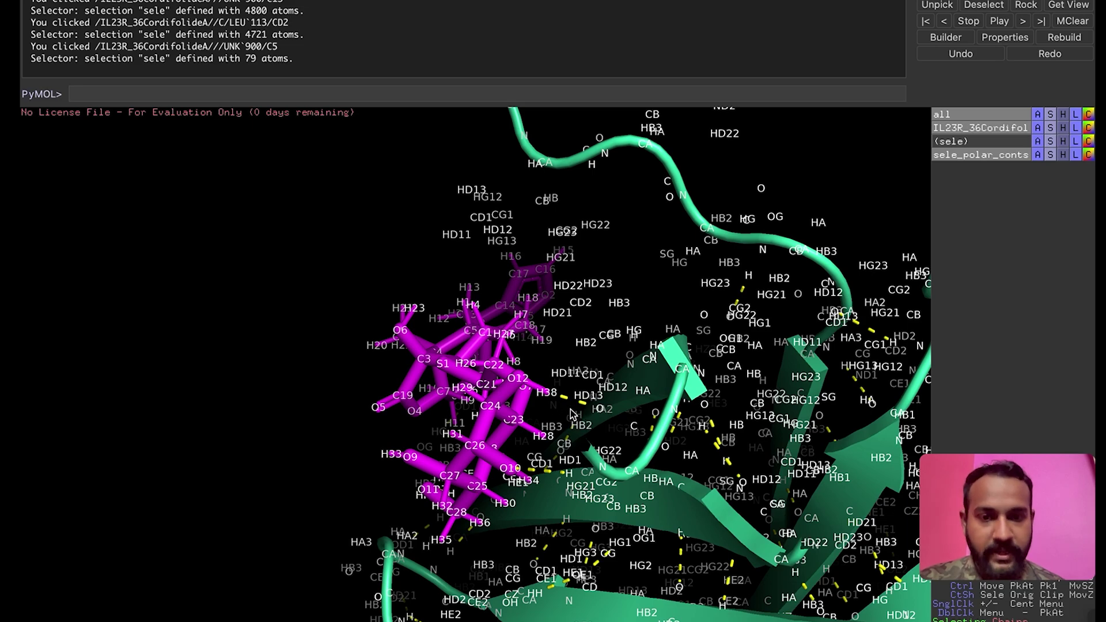
drag(552, 429, 655, 489)
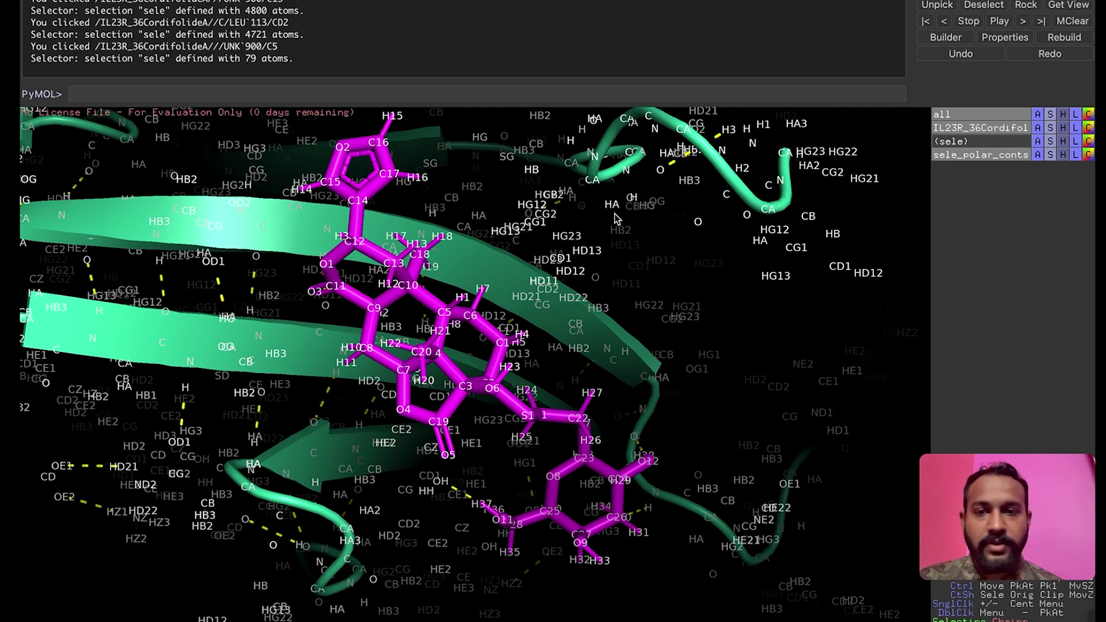
scroll(409, 339, down, 3)
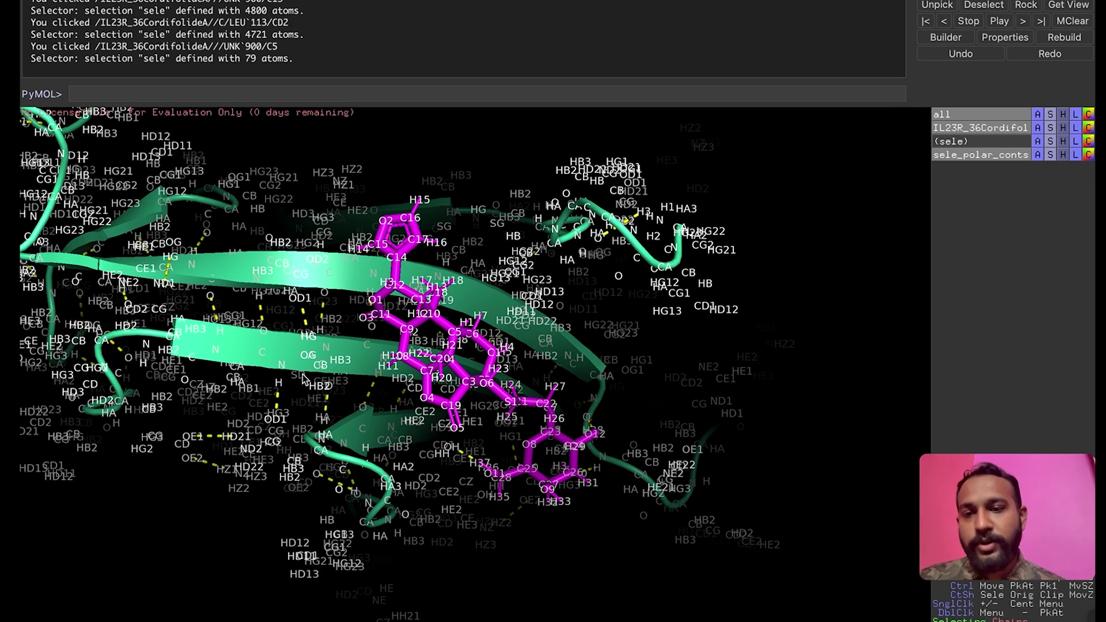
drag(303, 380, 293, 389)
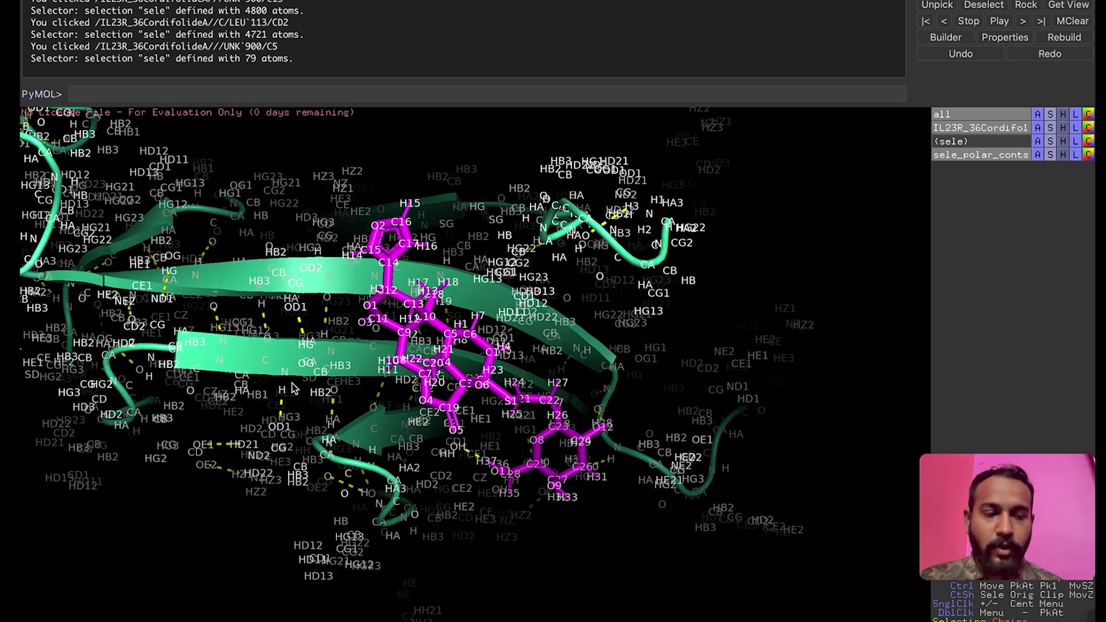